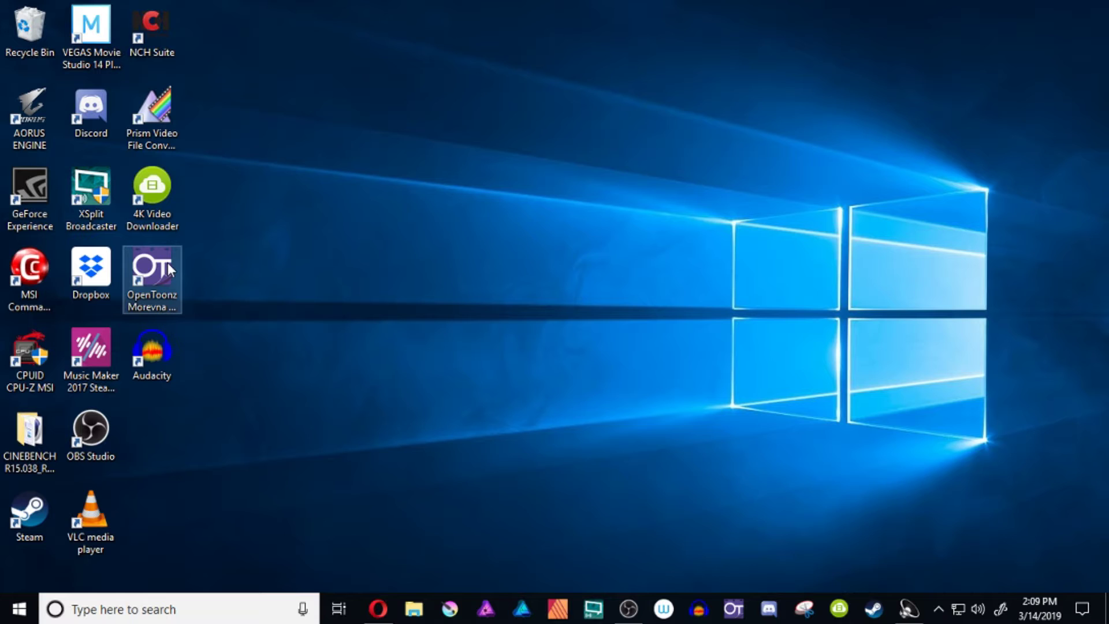
Step: Launch OpenToonz from its broken desktop shortcut by searching for .exe files and picking OpenToonz_1.2, and dismiss the handwriting input
double_click(166, 269)
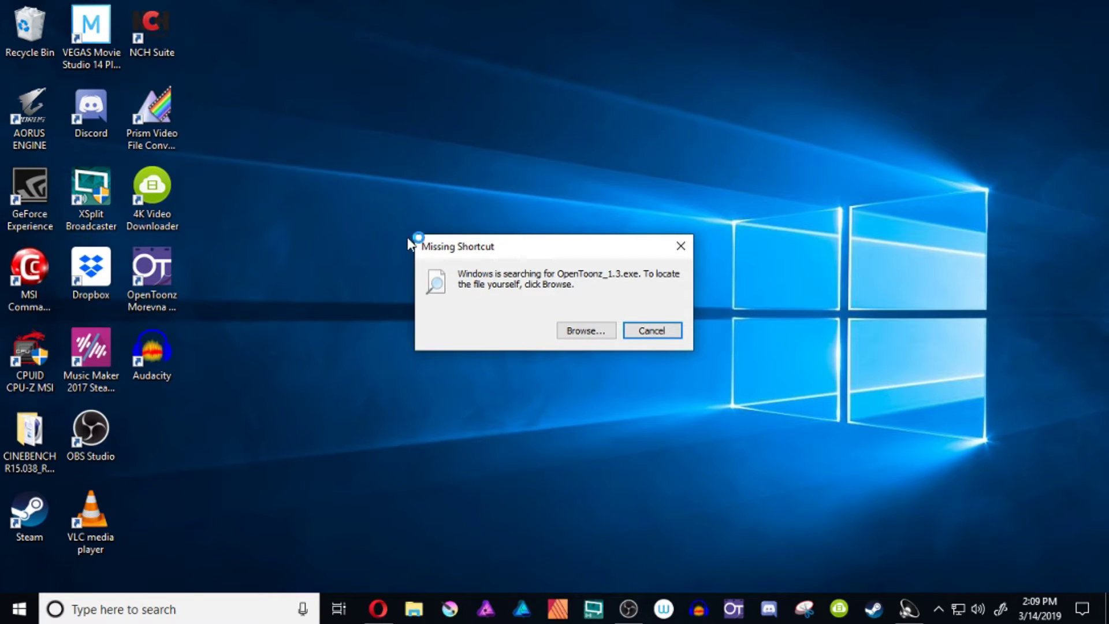
click(578, 331)
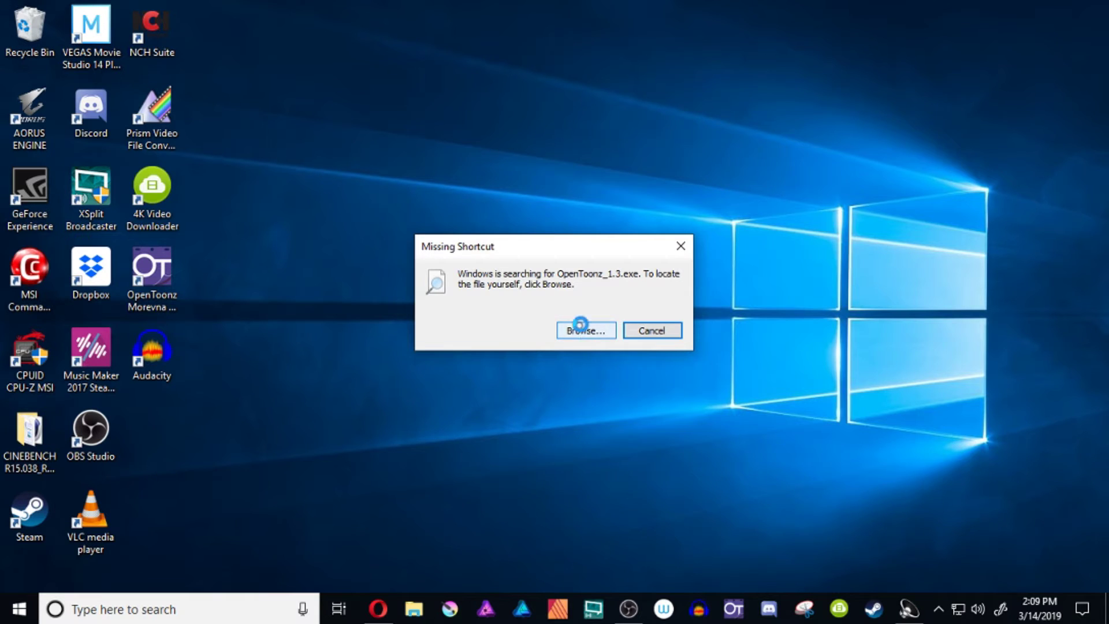
click(834, 135)
text(.exe)
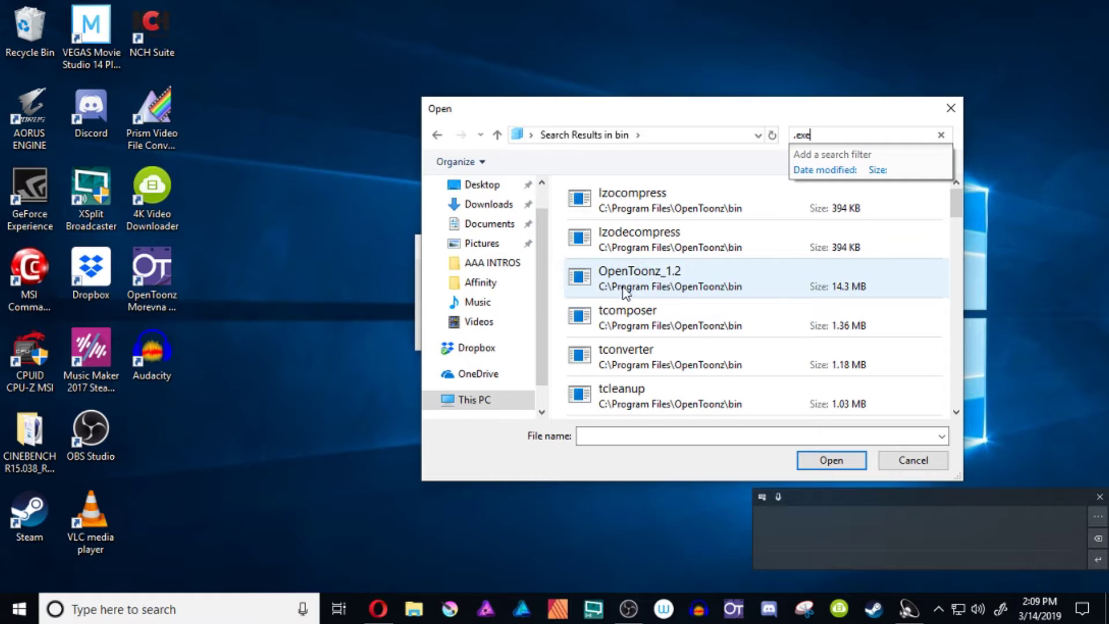
double_click(583, 277)
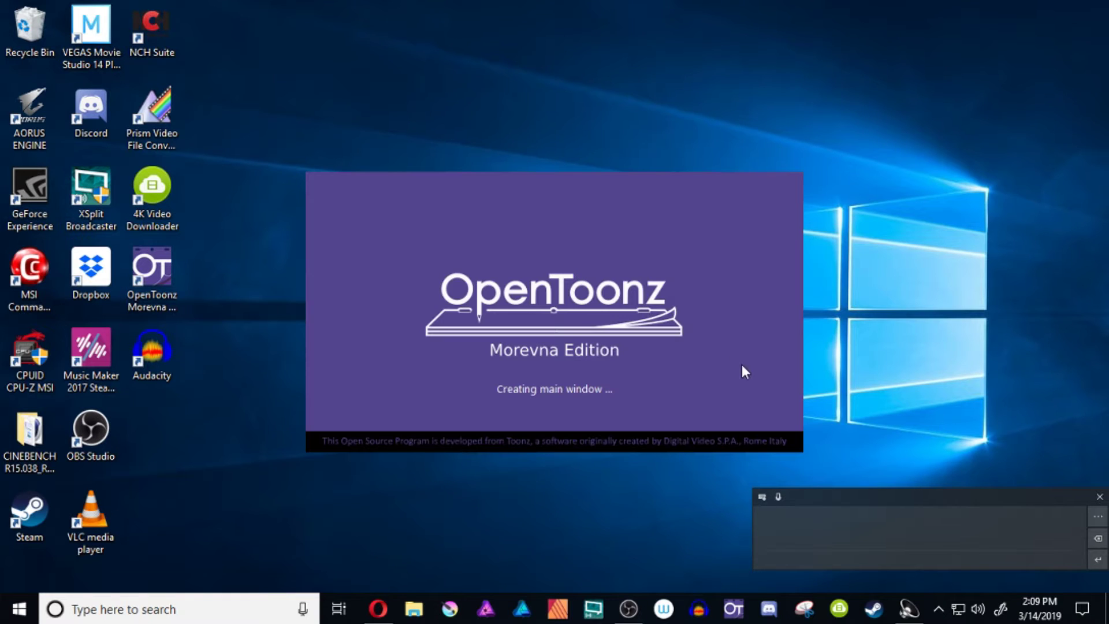
click(1098, 496)
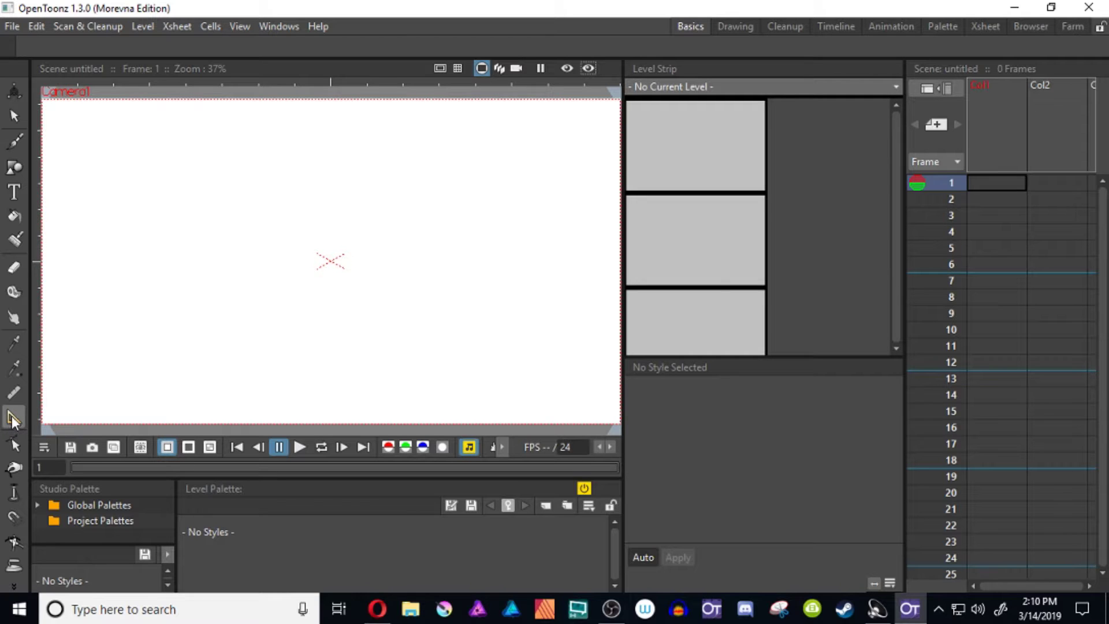
Step: Switch to Krita, add a short, slightly sloped Ruler assistant above the canvas centre and paint an Ink-4 Pen Rough stroke along it
click(442, 614)
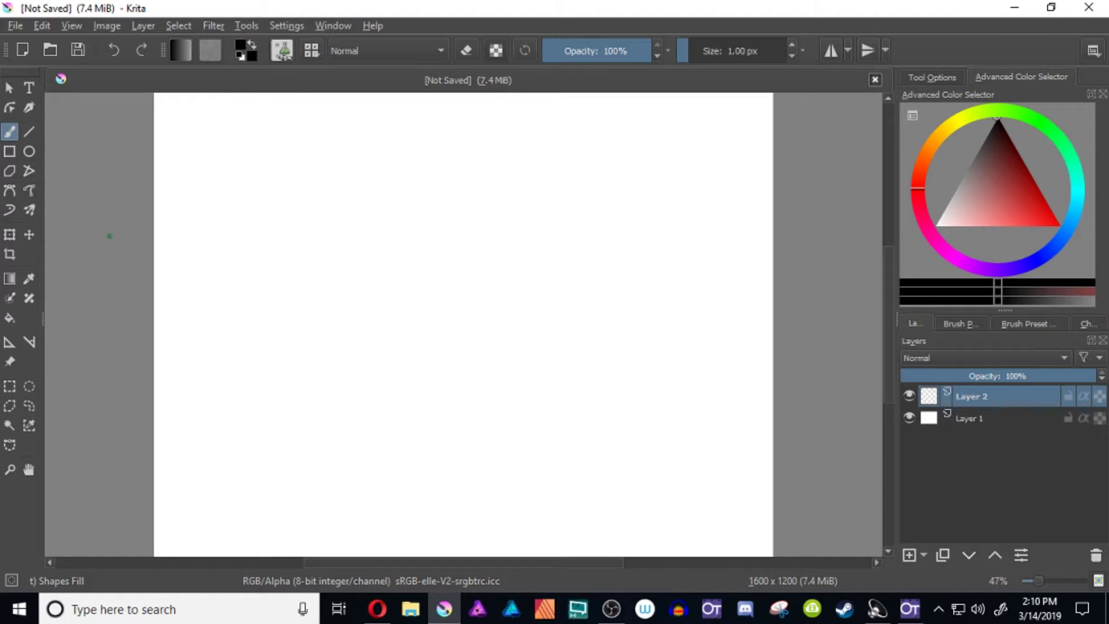
click(8, 346)
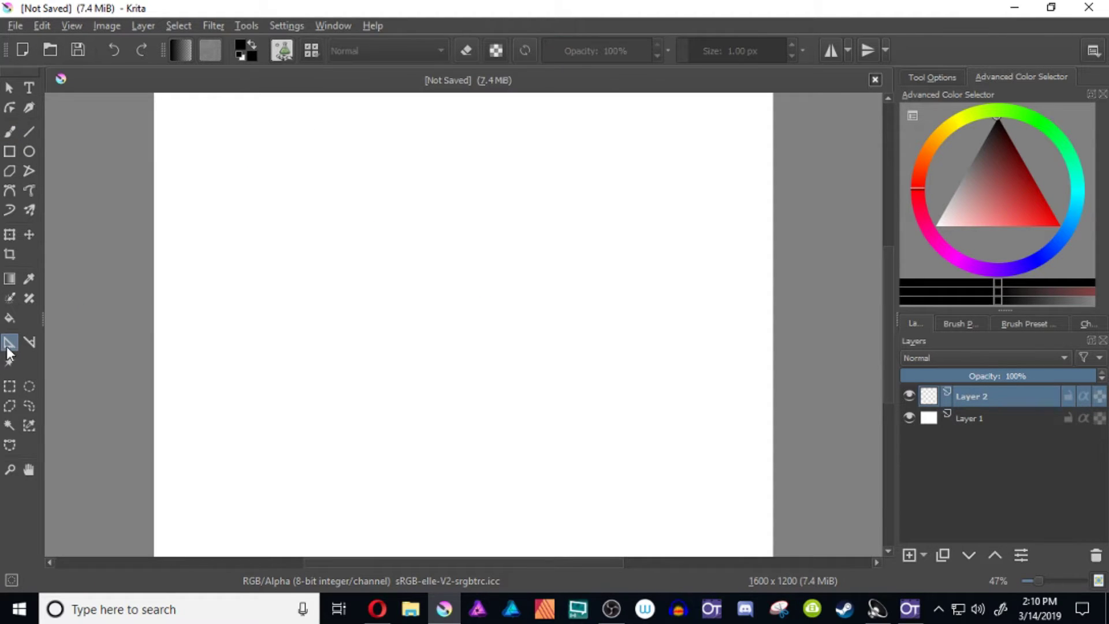
click(932, 77)
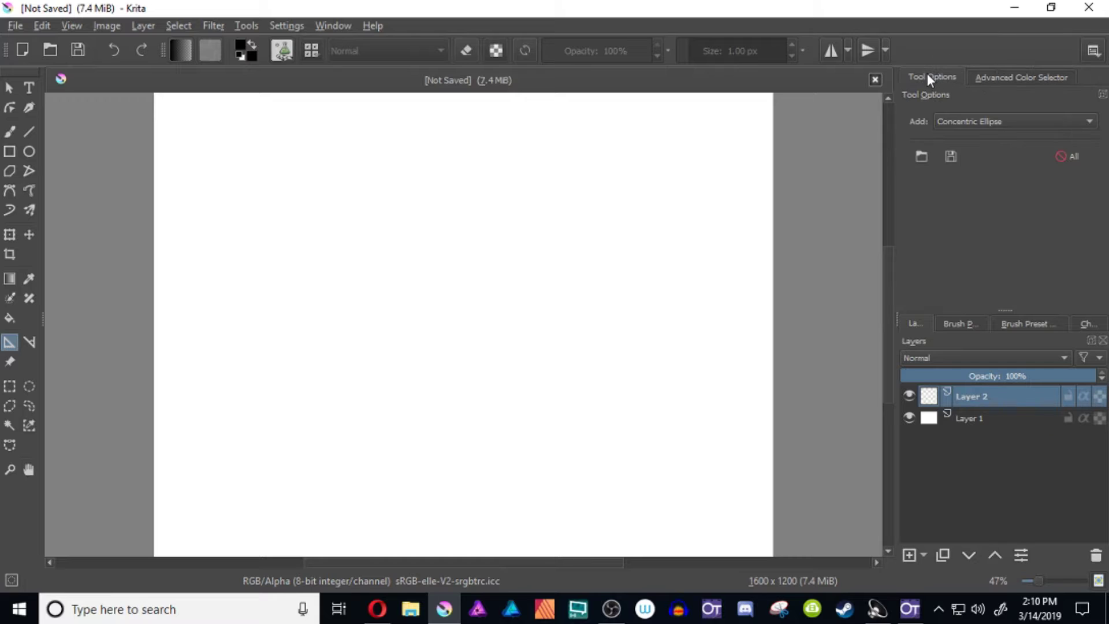
click(951, 123)
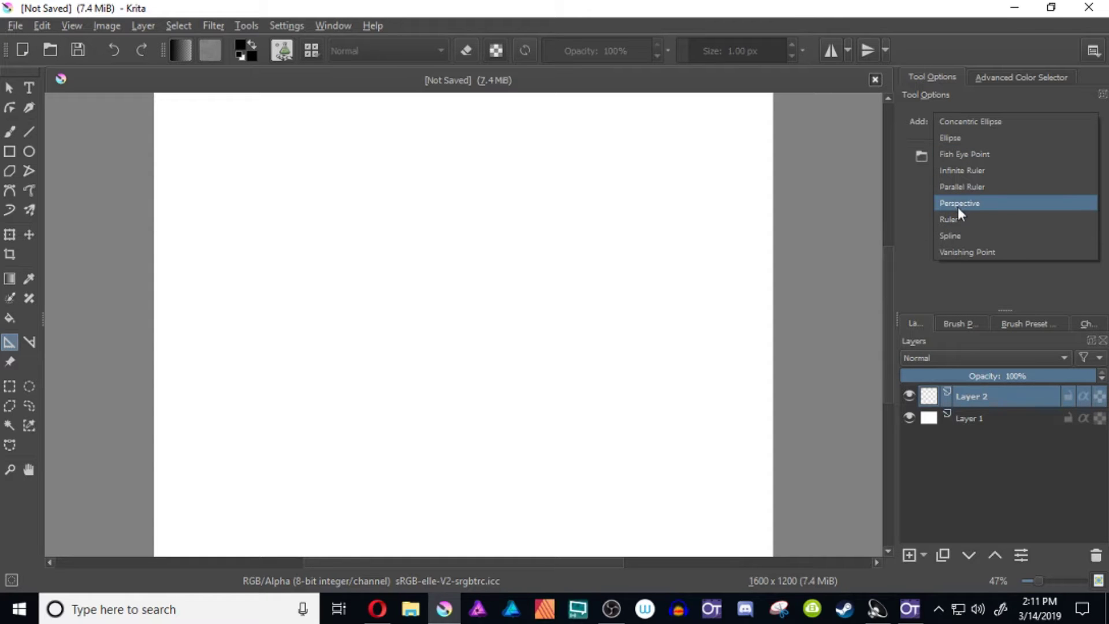
click(950, 222)
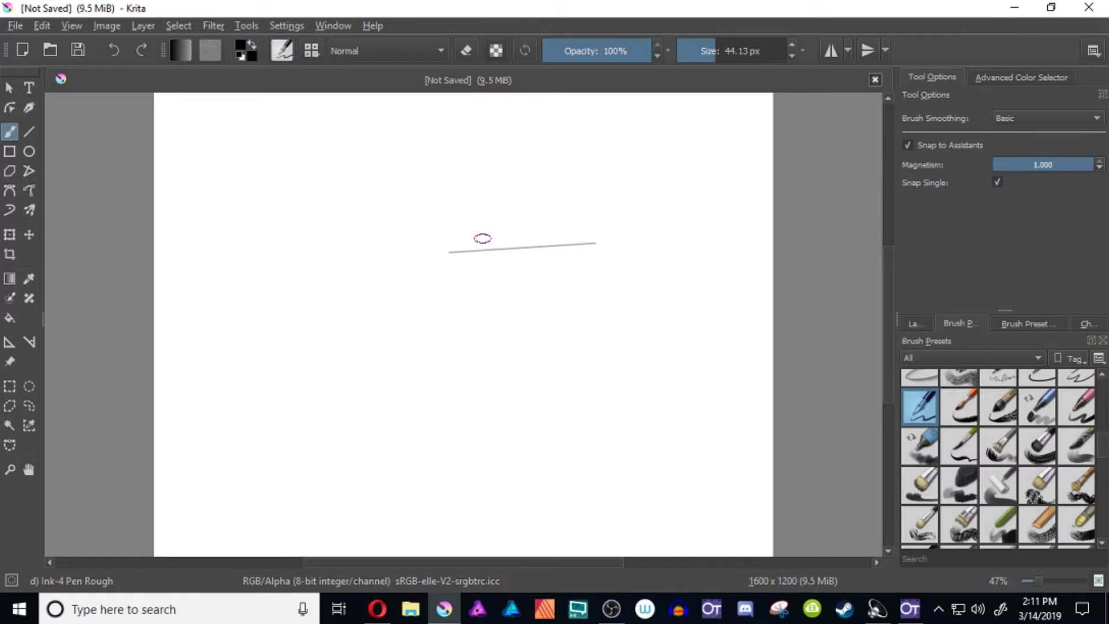
drag(595, 243, 526, 247)
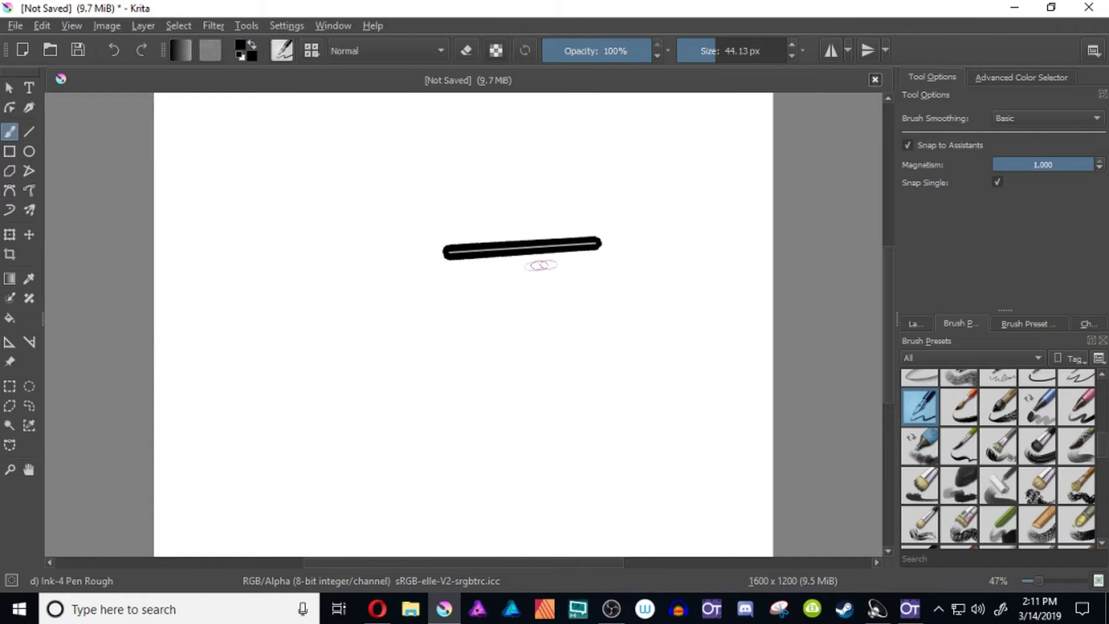
Step: Undo the brush stroke and delete the Ruler assistant
key(ctrl+z)
click(9, 343)
click(604, 277)
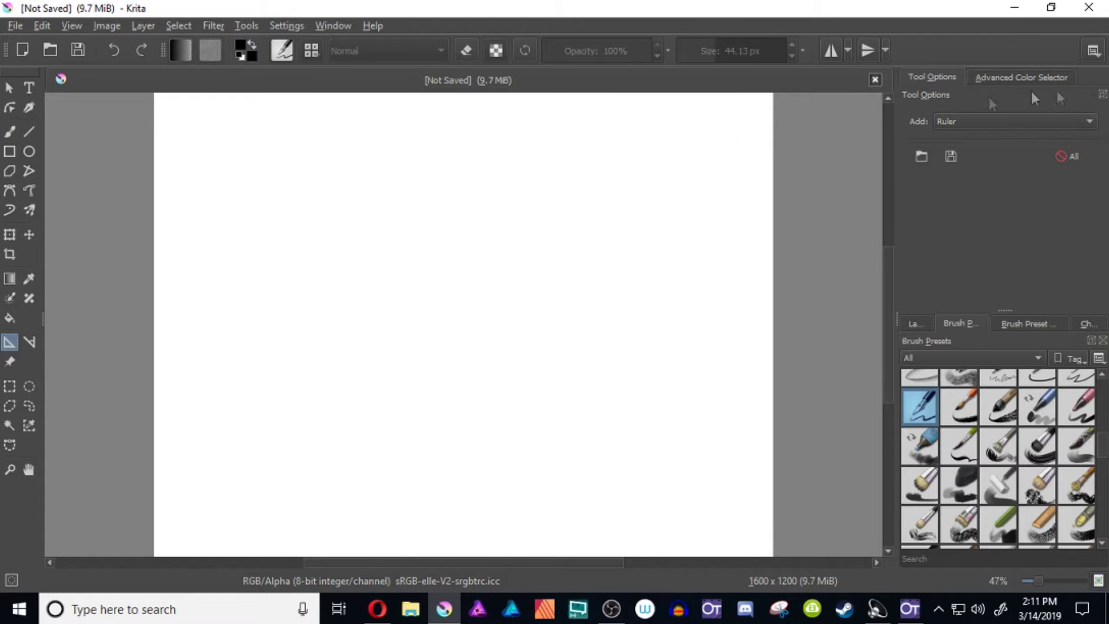
Step: Add an Infinite Ruler assistant across the upper canvas and paint a brush stroke along it over the full canvas width
click(1052, 126)
click(1018, 77)
click(604, 233)
click(328, 216)
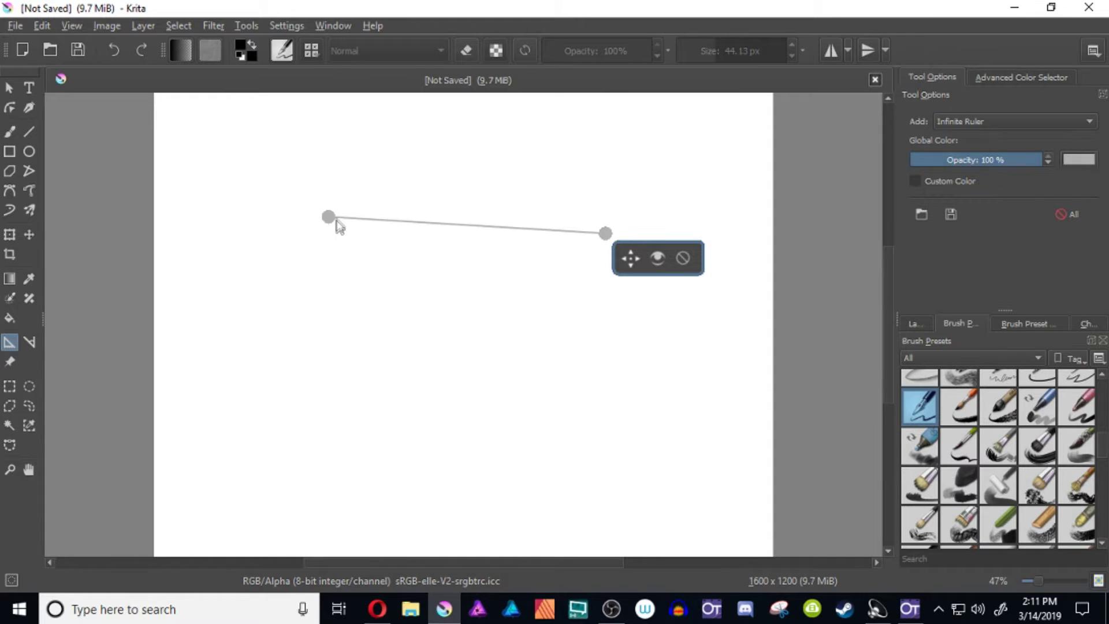
key(b)
drag(114, 208, 797, 247)
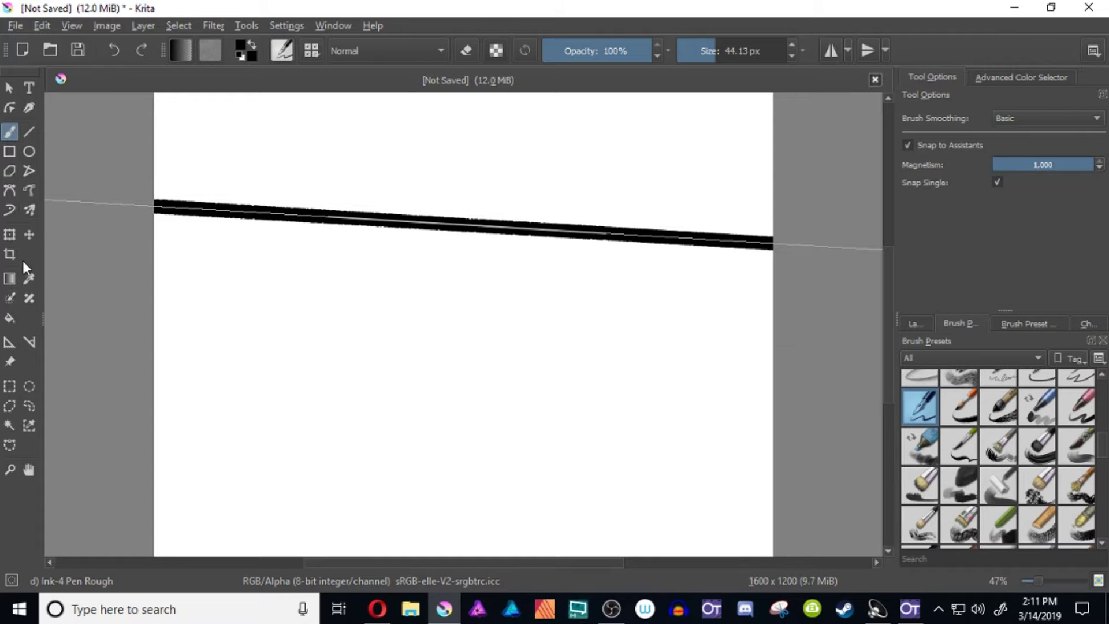
Step: Move both end points of the Infinite Ruler assistant down to the lower part of the canvas
click(10, 342)
drag(328, 217, 477, 425)
mouse_move(604, 234)
mouse_down()
mouse_move(623, 446)
mouse_move(581, 441)
mouse_move(690, 456)
mouse_move(682, 449)
mouse_up()
Step: Undo the brush strokes and delete the Infinite Ruler assistant
key(b)
key(ctrl+z)
key(ctrl+z)
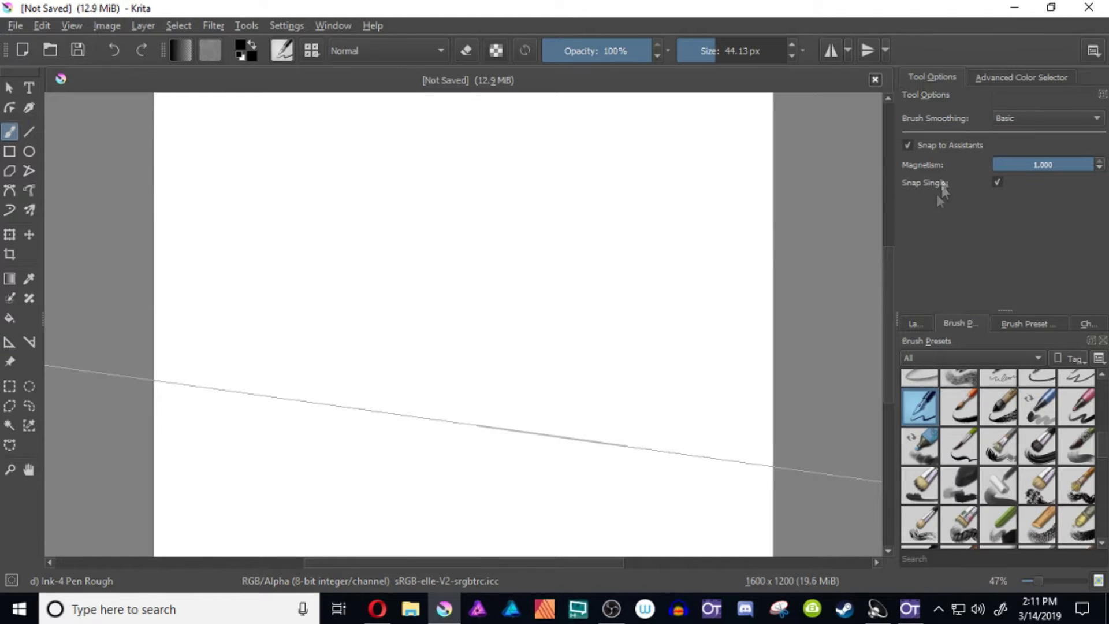
click(9, 342)
click(699, 440)
Step: Add a tilted Ellipse assistant in the middle of the canvas and paint a brush stroke guided by it
click(1026, 122)
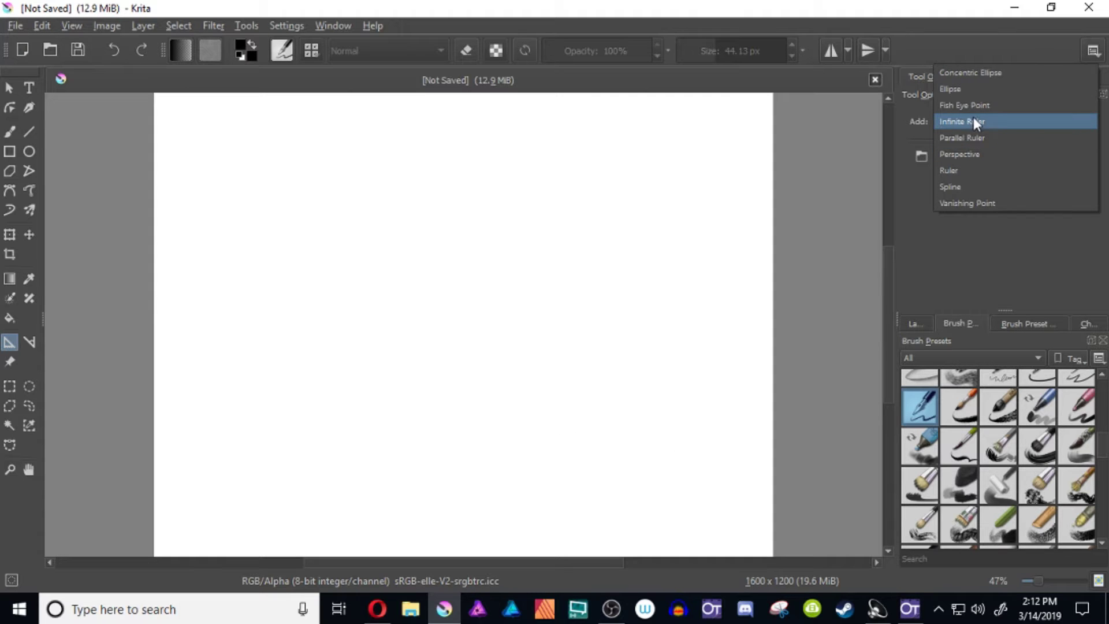
click(963, 90)
click(360, 181)
click(480, 393)
click(570, 260)
key(b)
mouse_move(373, 172)
mouse_down()
mouse_move(532, 173)
mouse_move(504, 348)
mouse_up()
Step: Undo the stroke along the ellipse and delete the Ellipse assistant
key(ctrl+z)
key(shift+a)
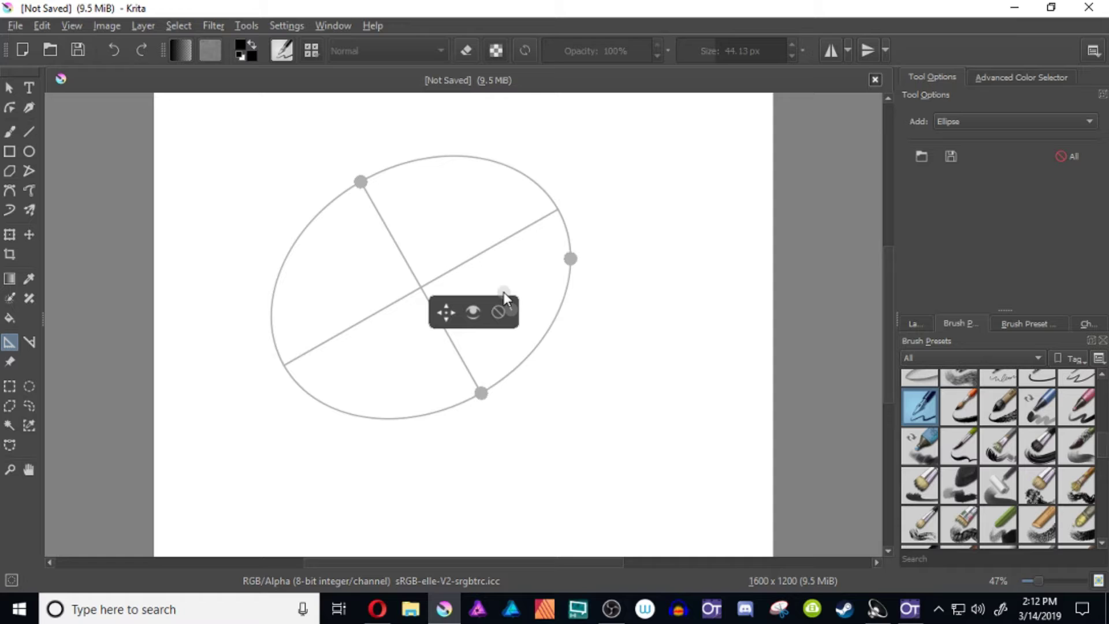
click(500, 313)
Step: Place a Vanishing Point assistant near the centre of the canvas and activate the brush
click(1005, 121)
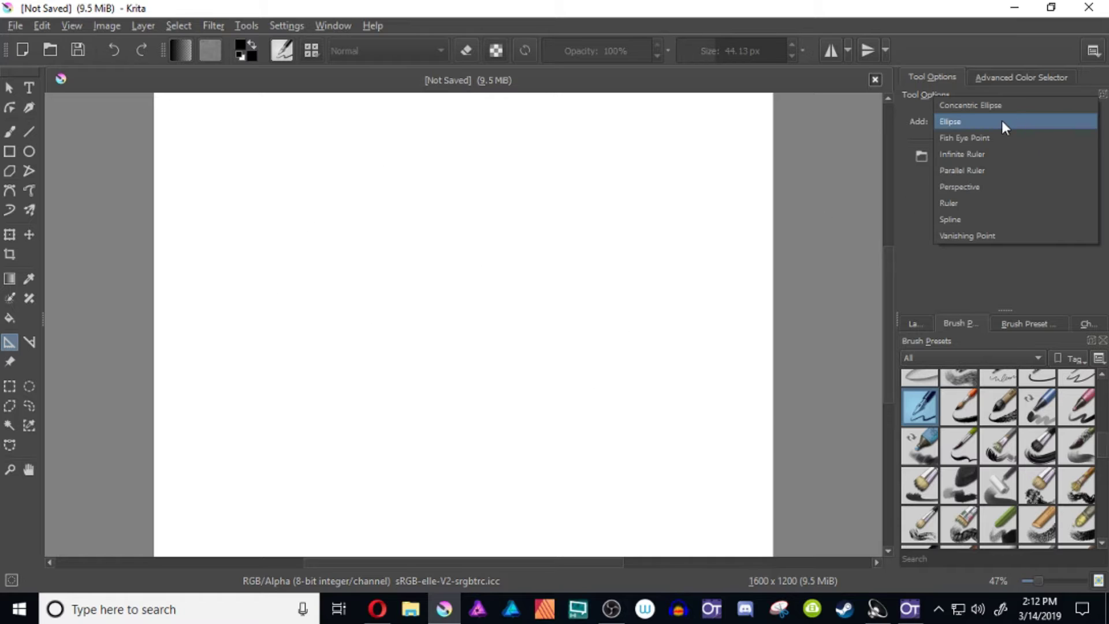
click(980, 235)
click(448, 323)
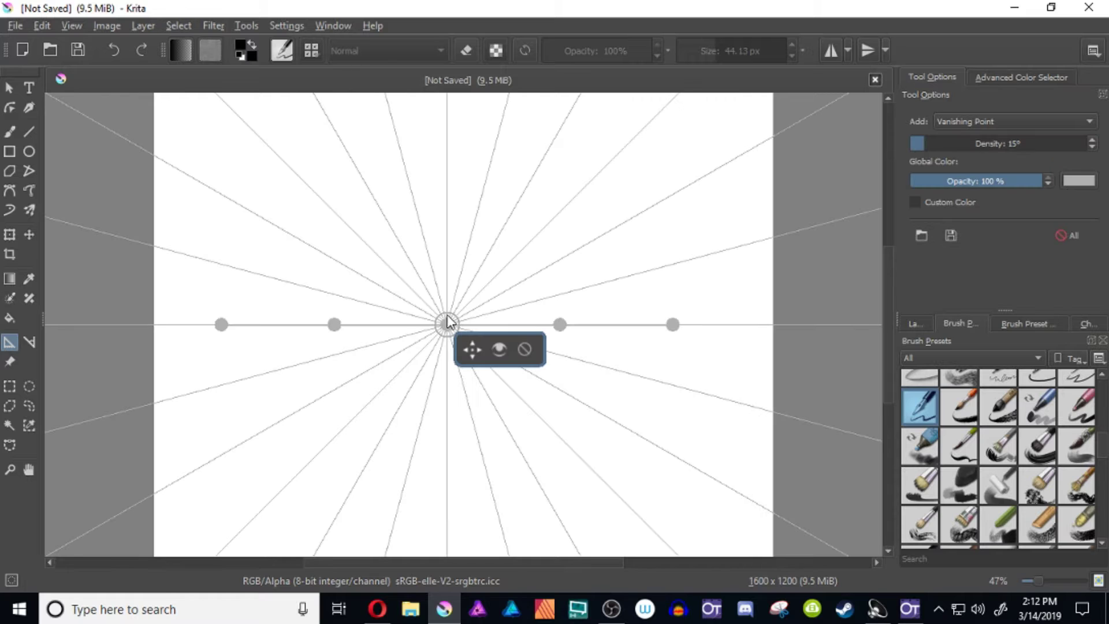
key(b)
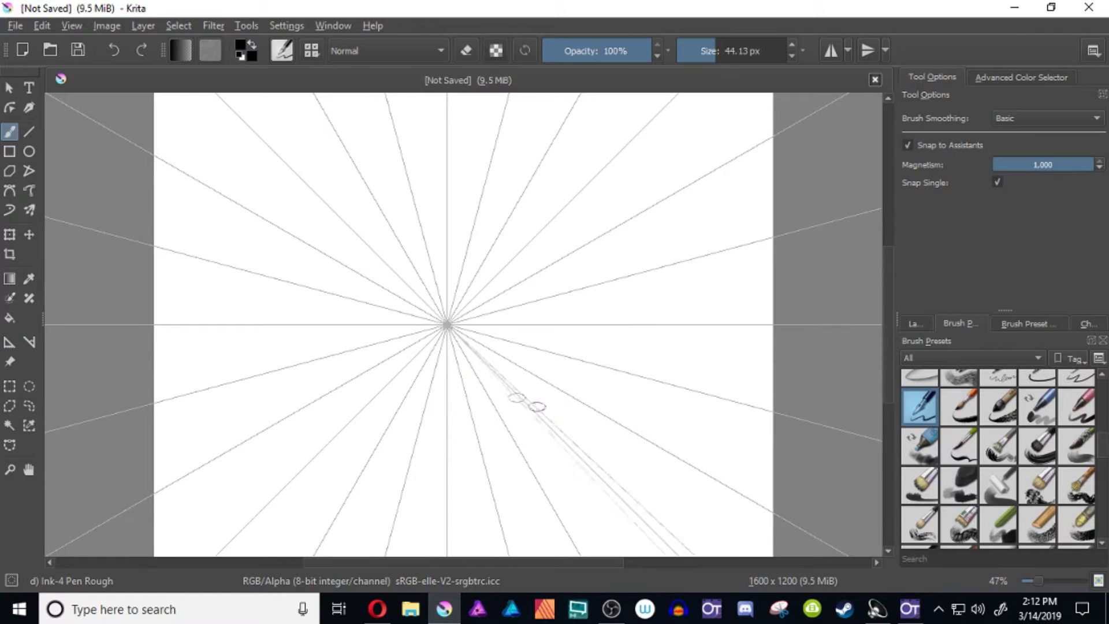
Step: Paint eight radial brush strokes below, to the right of and above the vanishing point, snapped to its perspective lines
drag(457, 358, 509, 497)
drag(493, 379, 609, 510)
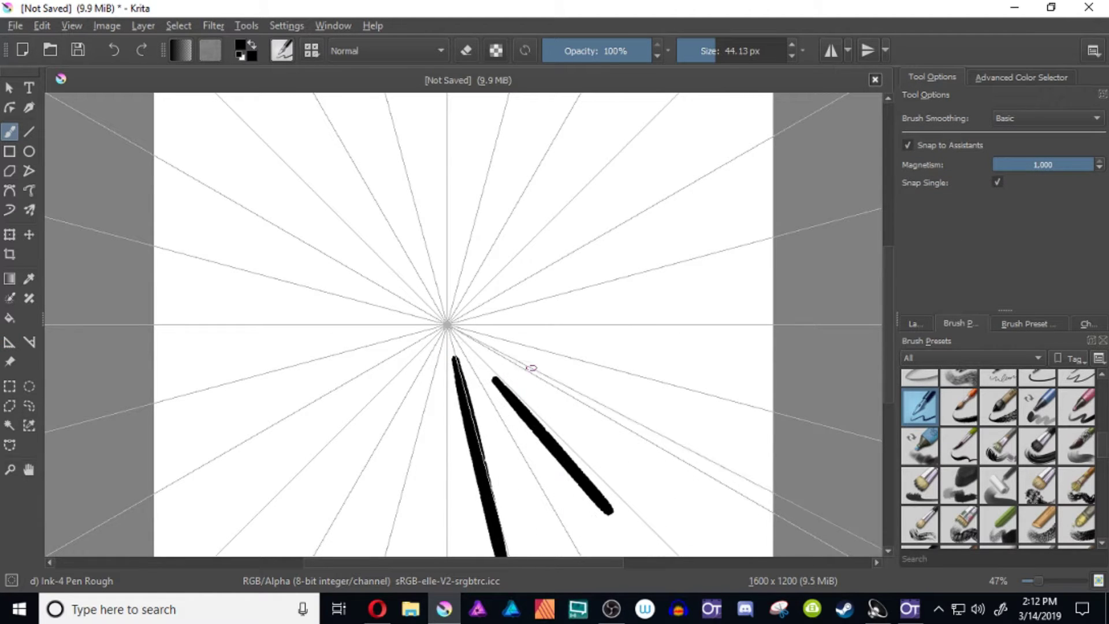
drag(525, 365, 705, 456)
drag(569, 347, 774, 384)
drag(550, 316, 761, 300)
drag(595, 260, 706, 213)
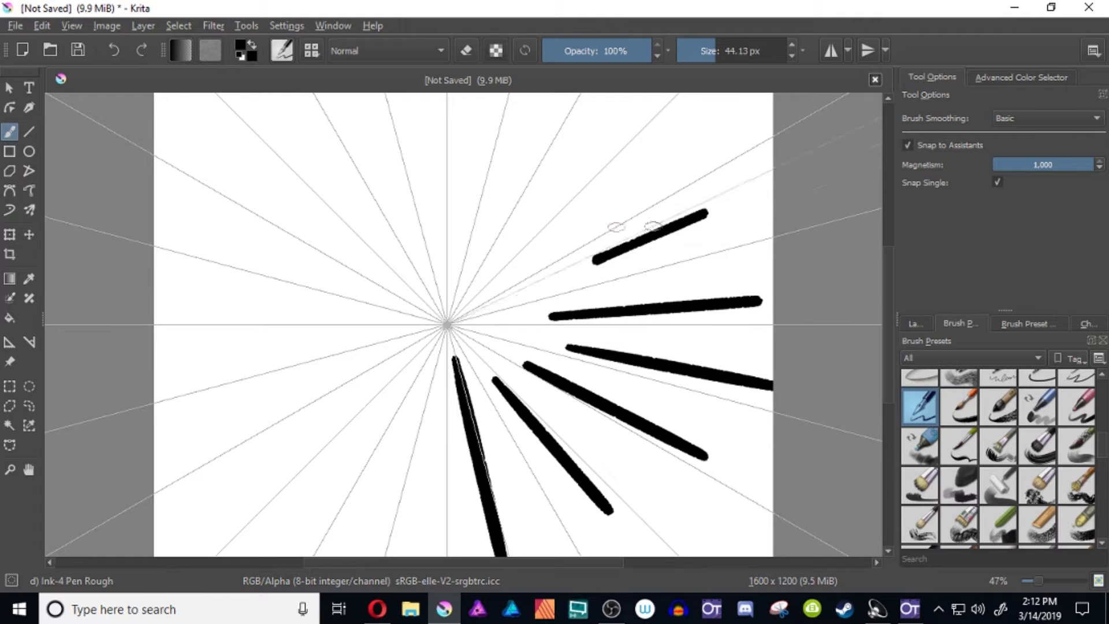
drag(508, 247, 561, 184)
drag(398, 255, 343, 183)
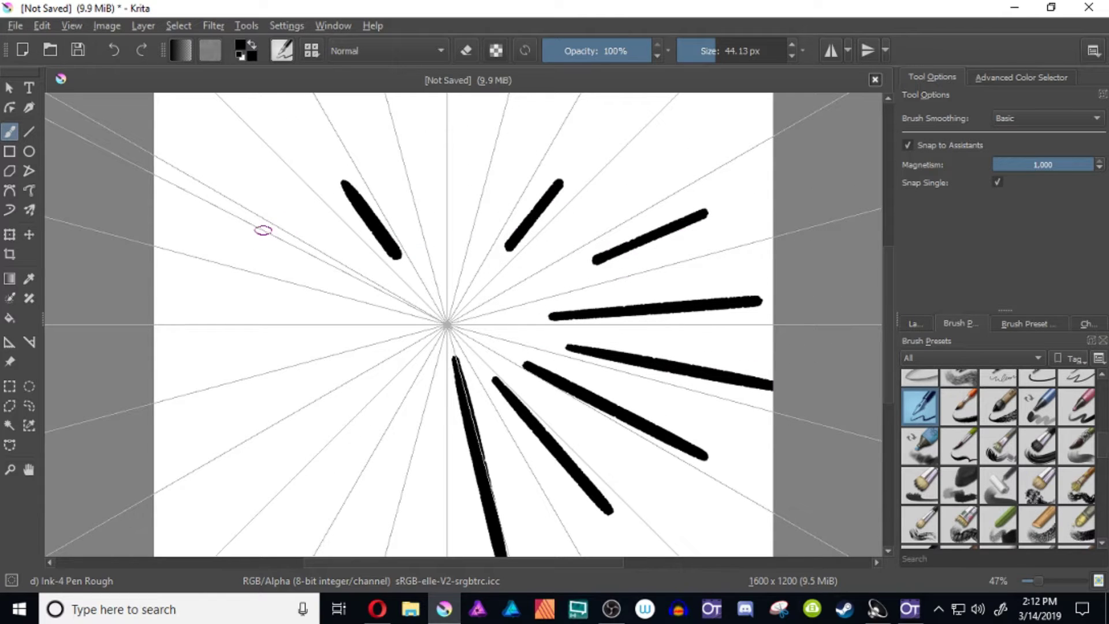
Step: Undo all the radial strokes and delete the Vanishing Point assistant
key(ctrl+z)
key(ctrl+z)
key(ctrl+z)
key(ctrl+z)
key(ctrl+z)
key(ctrl+z)
key(ctrl+z)
key(ctrl+z)
click(9, 341)
click(524, 349)
Step: Switch back to OpenToonz
click(1015, 121)
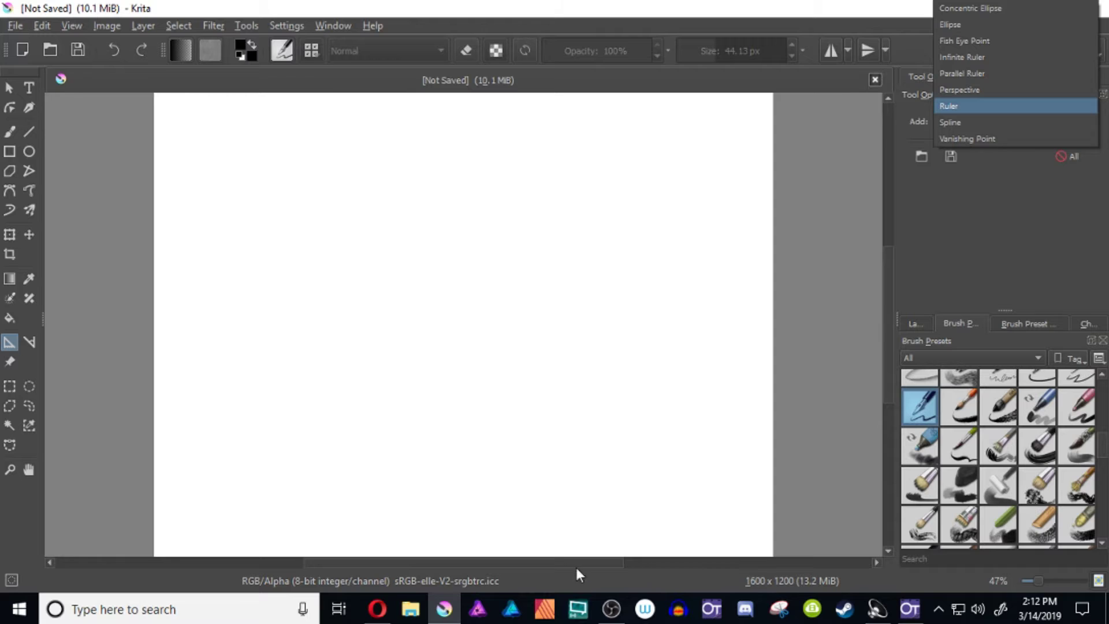
click(611, 608)
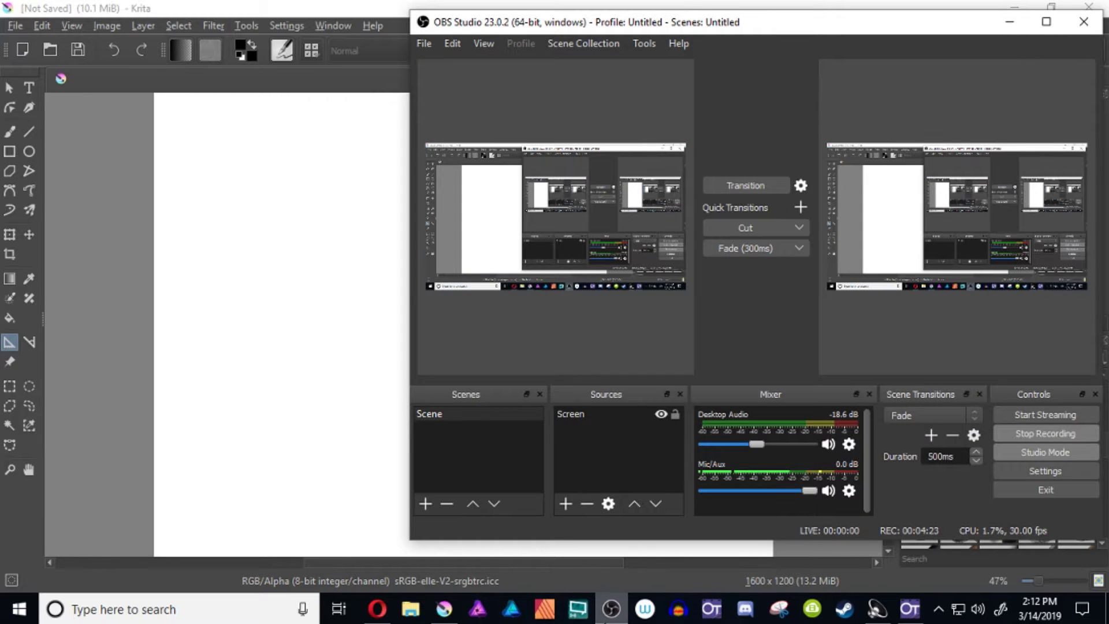
click(909, 609)
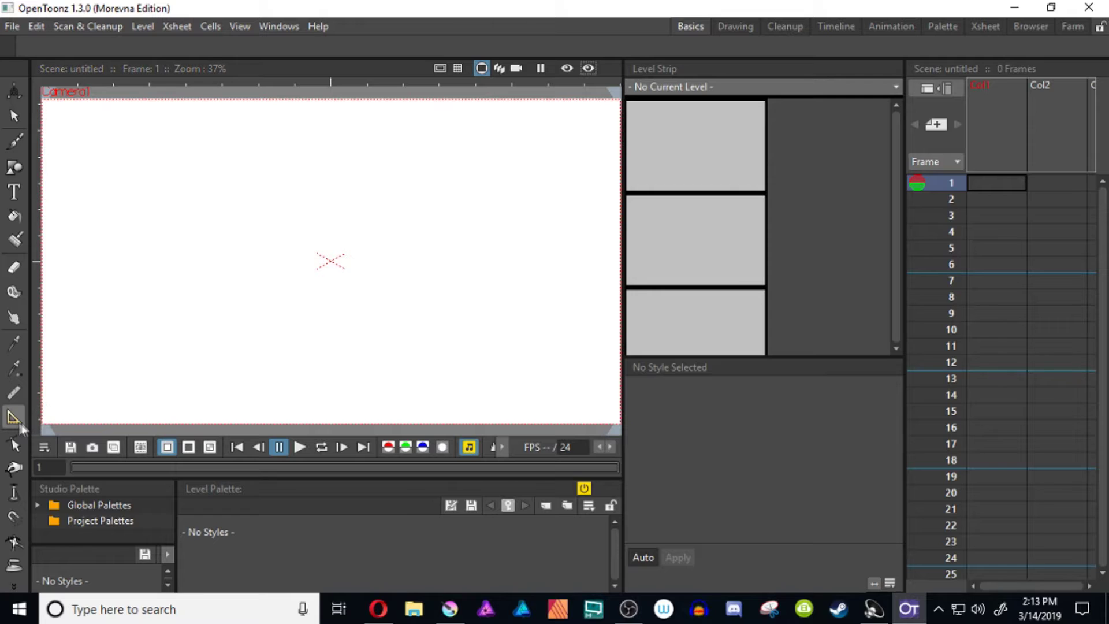
Step: Place an Ellipse assistant with the Assistant tool to the right of the camera centre on frame 1
click(14, 420)
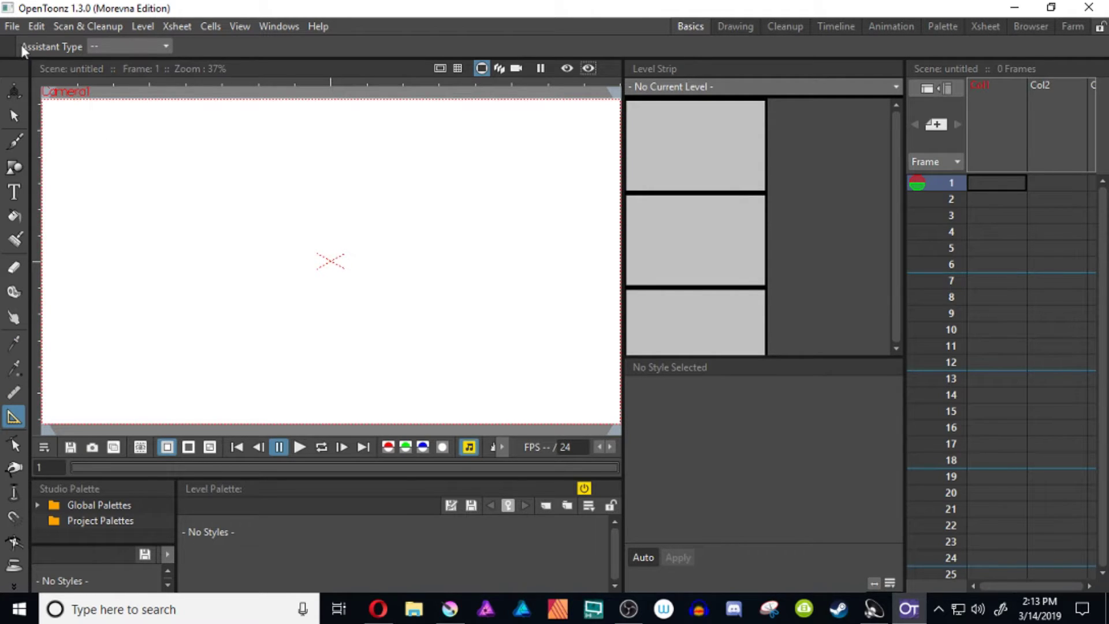
click(164, 46)
click(163, 45)
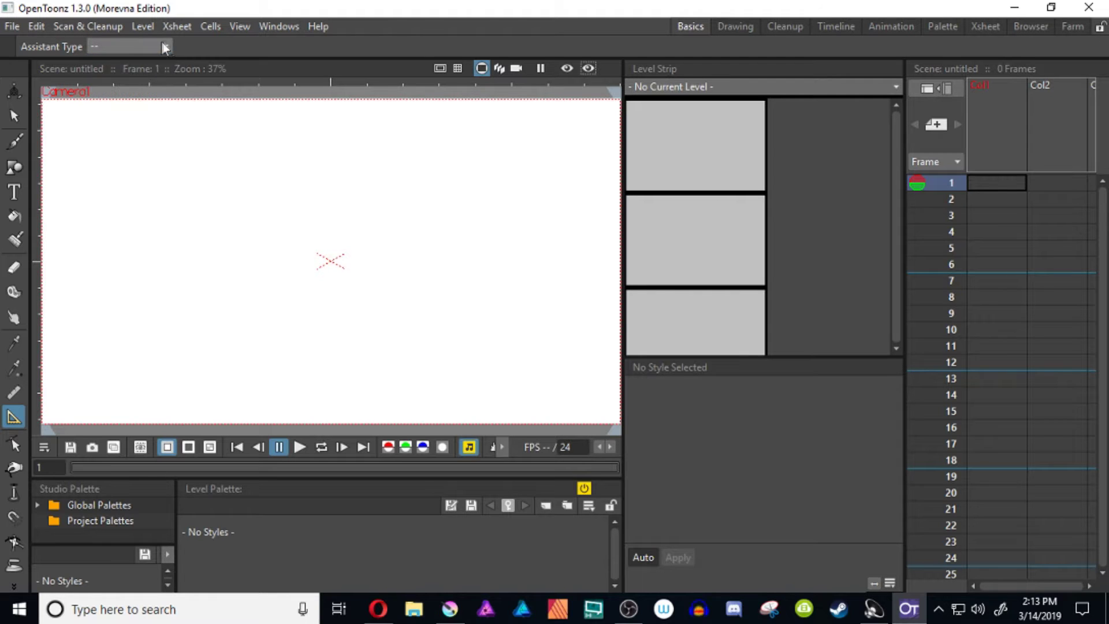
click(130, 46)
click(126, 74)
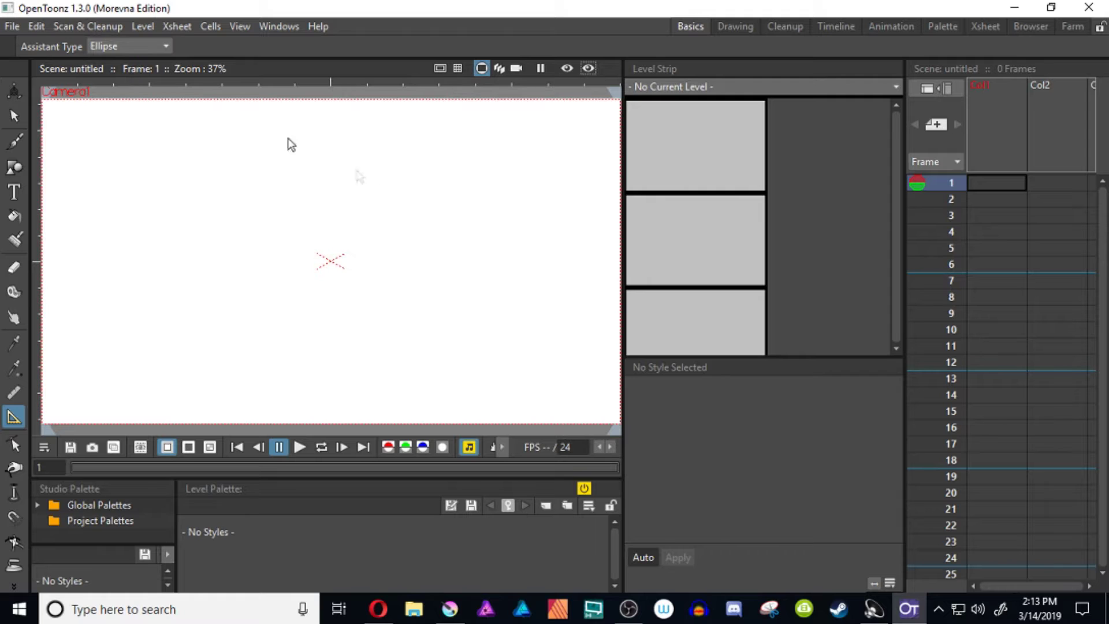
click(452, 260)
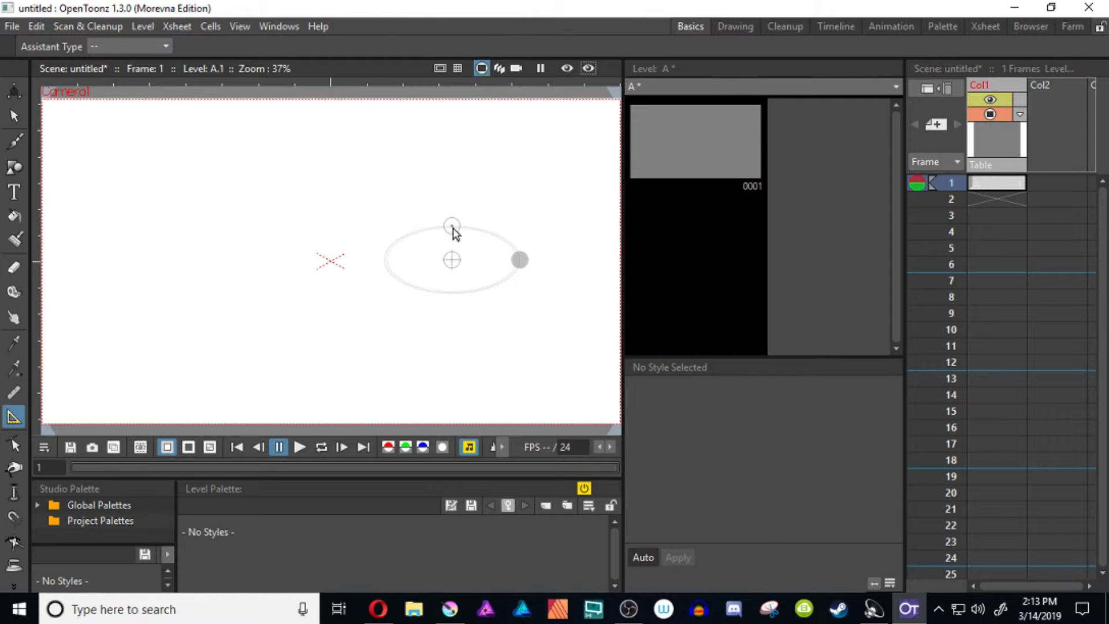
Step: Enlarge and tilt the Ellipse assistant, move it left of the camera centre and heighten it until it is nearly circular
drag(455, 225, 451, 183)
drag(520, 262, 577, 276)
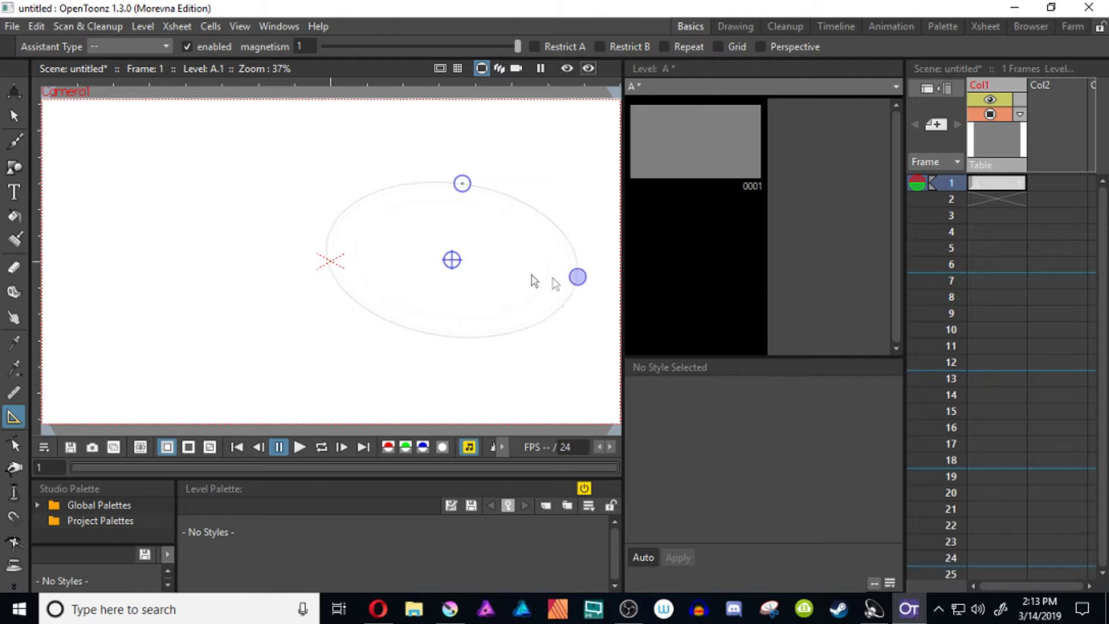
drag(453, 262, 291, 248)
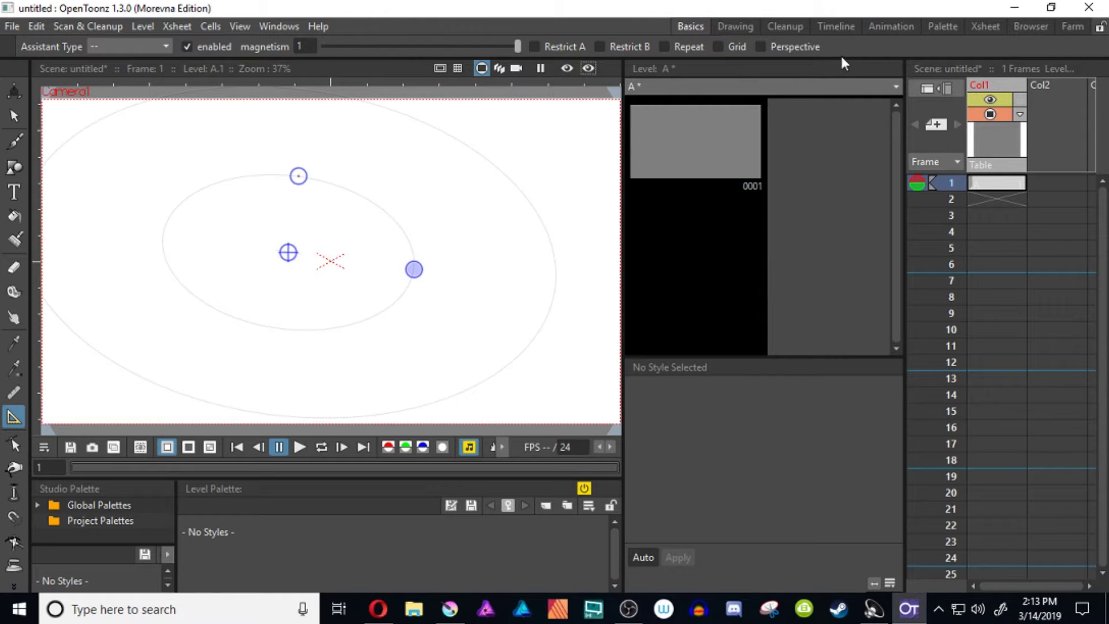
drag(298, 177, 305, 136)
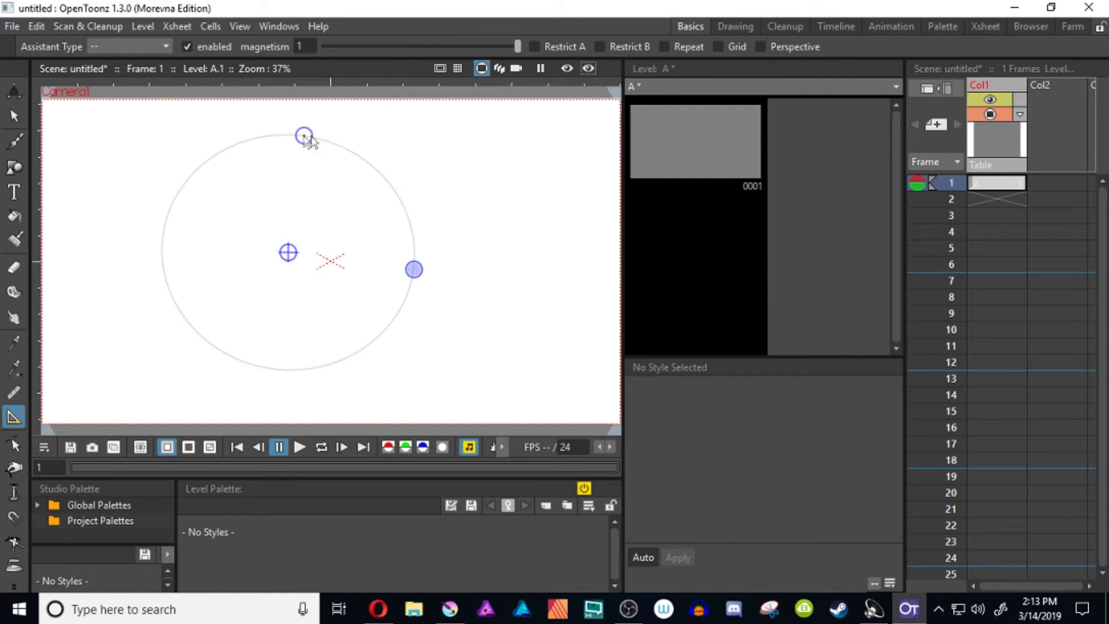
Step: Try to paint with the Brush directly on the assistants level in Col1 and dismiss the warning
click(15, 141)
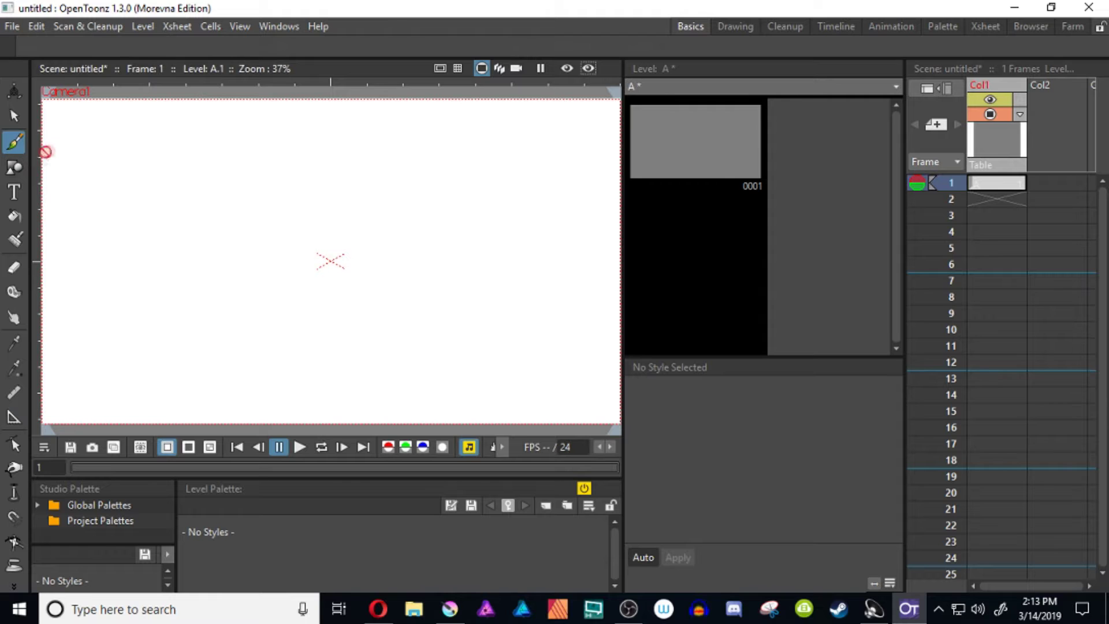
click(380, 216)
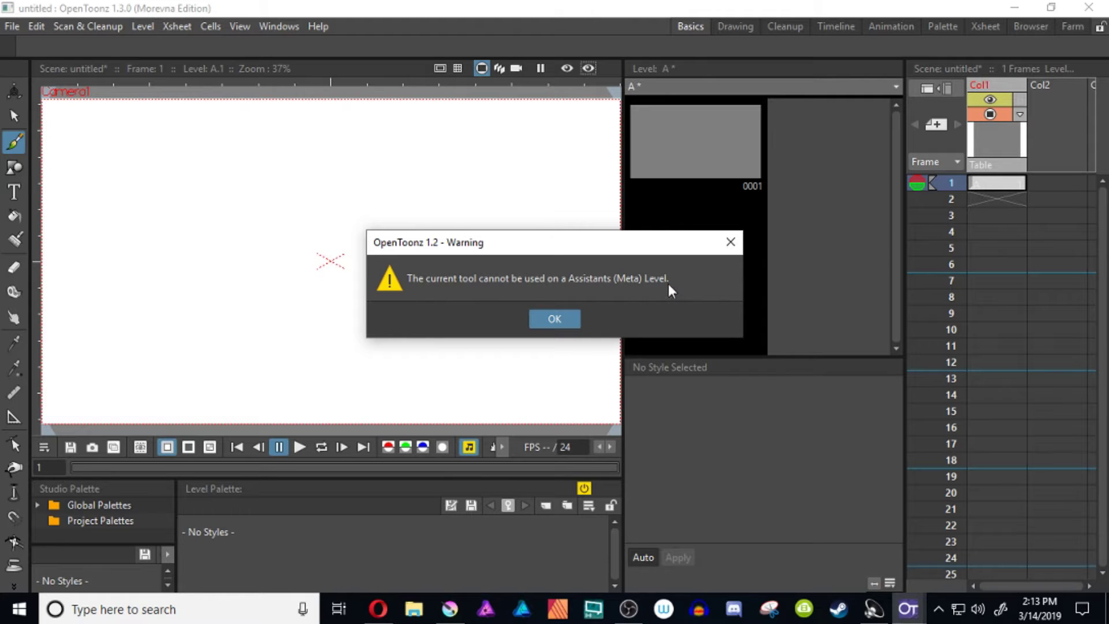
click(558, 318)
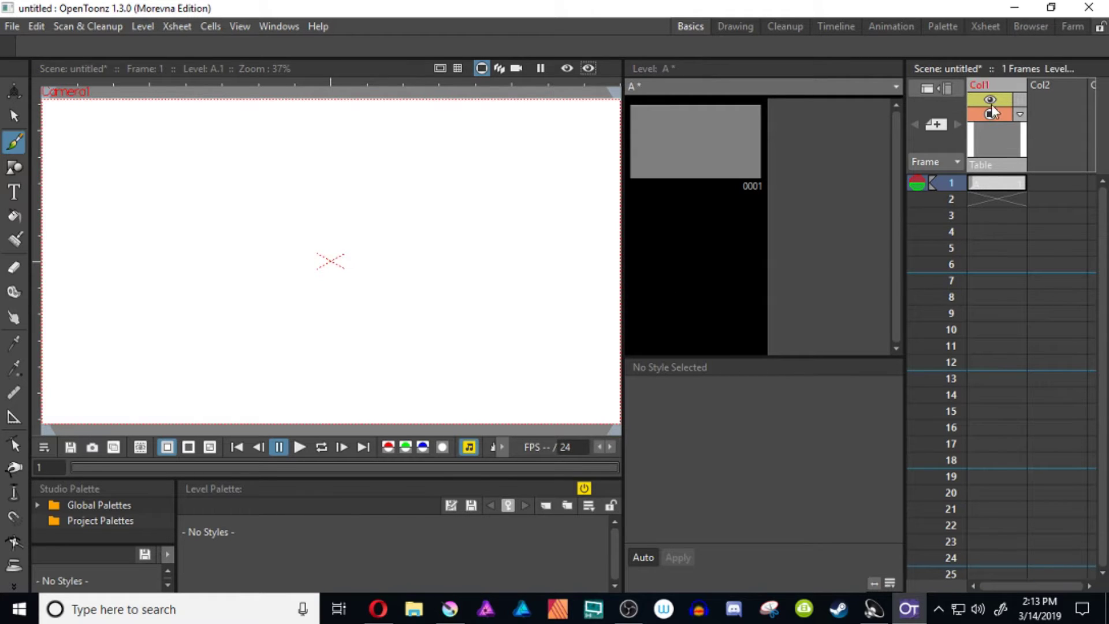
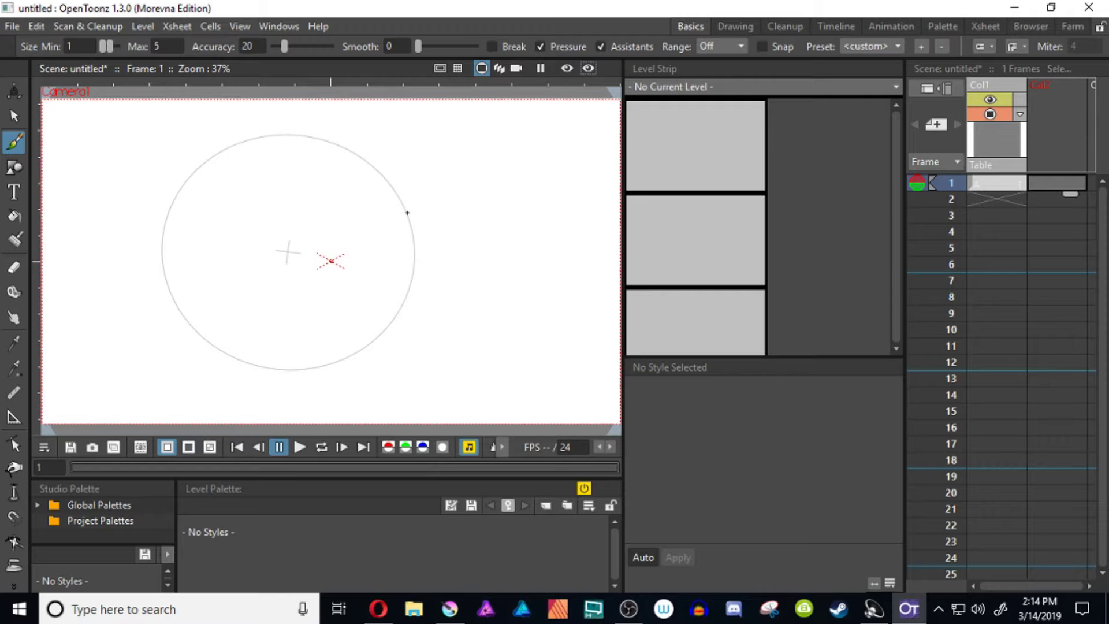
Step: Trace the Ellipse assistant with the Brush on frame 1 of column 2, and test a freehand stroke beside it with Assistants disabled
mouse_move(407, 212)
mouse_down()
mouse_move(412, 245)
mouse_move(399, 306)
mouse_move(254, 348)
mouse_move(187, 178)
mouse_move(389, 208)
mouse_move(371, 340)
mouse_move(163, 290)
mouse_move(211, 127)
mouse_move(394, 227)
mouse_move(254, 372)
mouse_up()
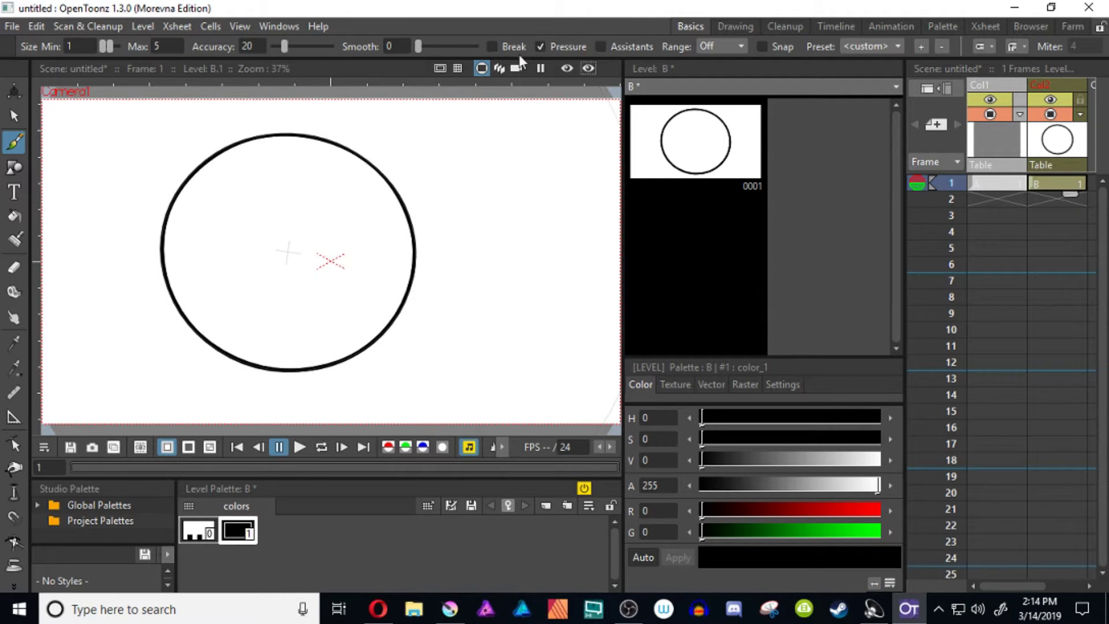
mouse_move(488, 219)
mouse_down()
mouse_move(479, 250)
mouse_move(441, 255)
mouse_move(493, 292)
mouse_move(538, 201)
mouse_move(569, 240)
mouse_move(506, 246)
mouse_move(500, 295)
mouse_up()
key(ctrl+z)
click(600, 46)
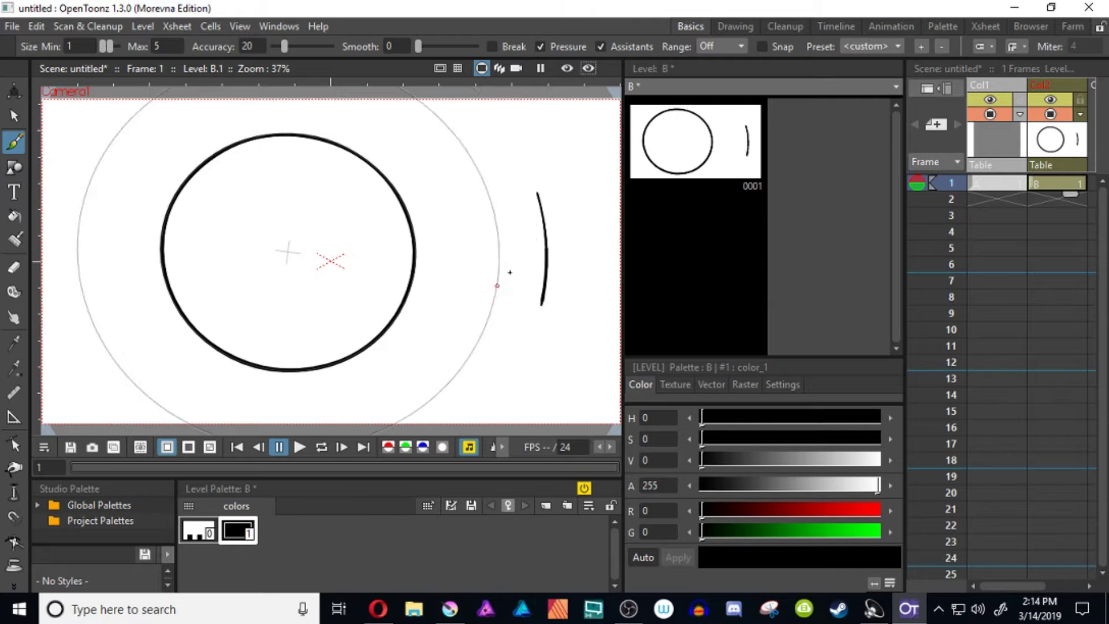
Step: Draw concentric arcs along the assistant, both outside the traced circle's right edge and inside it
drag(498, 163, 500, 345)
drag(452, 132, 456, 374)
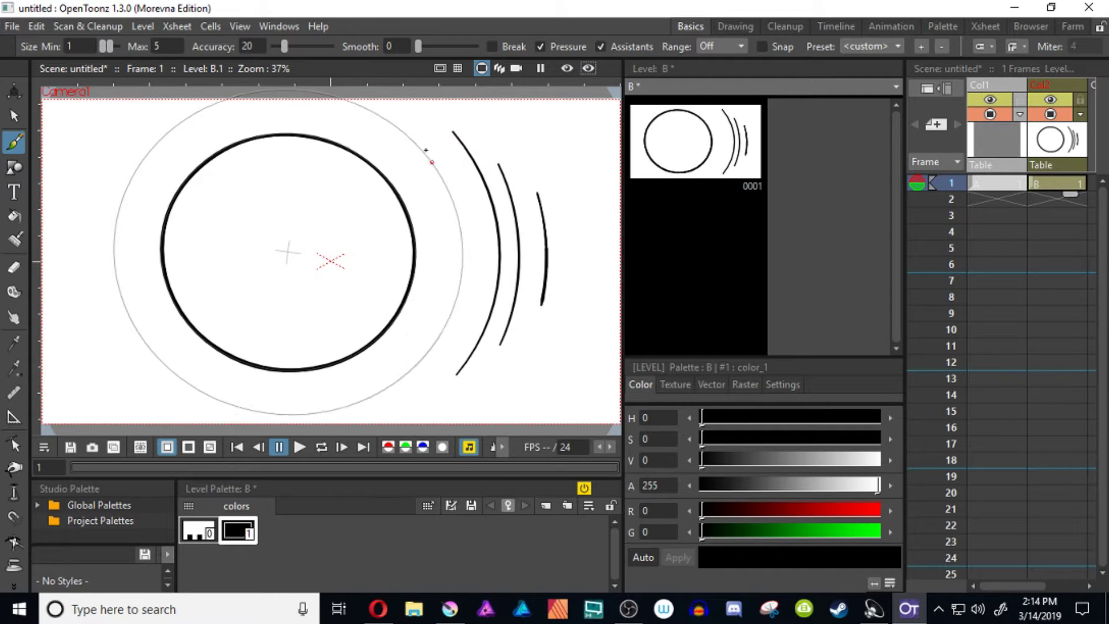
mouse_move(425, 150)
mouse_down()
mouse_move(428, 355)
mouse_move(385, 362)
mouse_up()
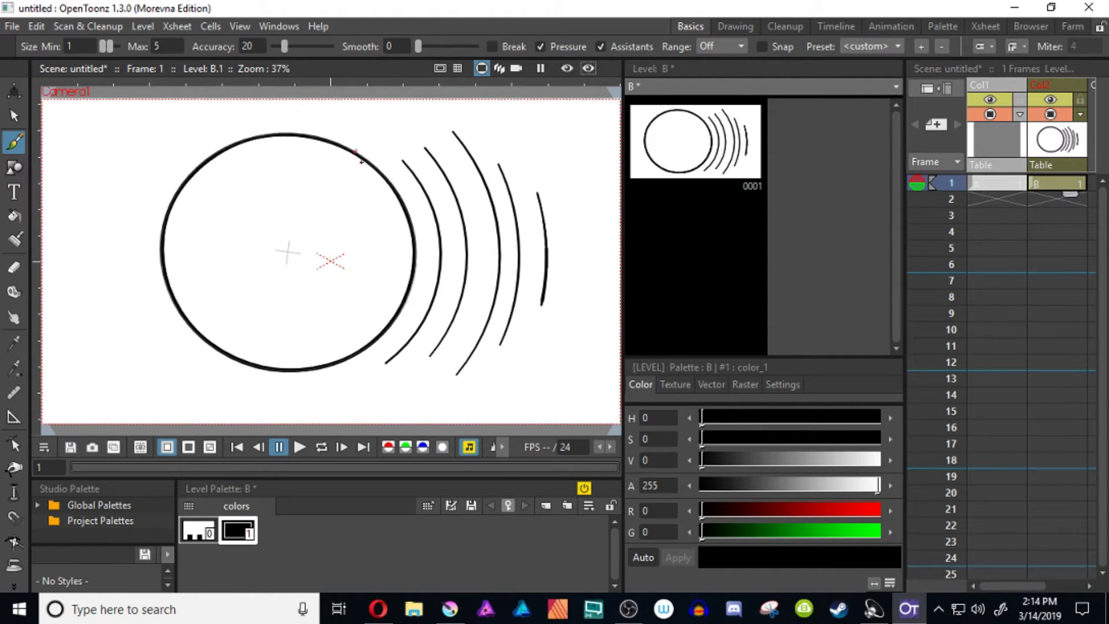
mouse_move(357, 172)
mouse_down()
mouse_move(396, 235)
mouse_move(353, 337)
mouse_up()
mouse_move(366, 207)
mouse_down()
mouse_move(349, 319)
mouse_move(361, 272)
mouse_move(354, 286)
mouse_up()
mouse_move(347, 232)
mouse_down()
mouse_move(351, 253)
mouse_move(335, 243)
mouse_move(317, 277)
mouse_move(281, 258)
mouse_up()
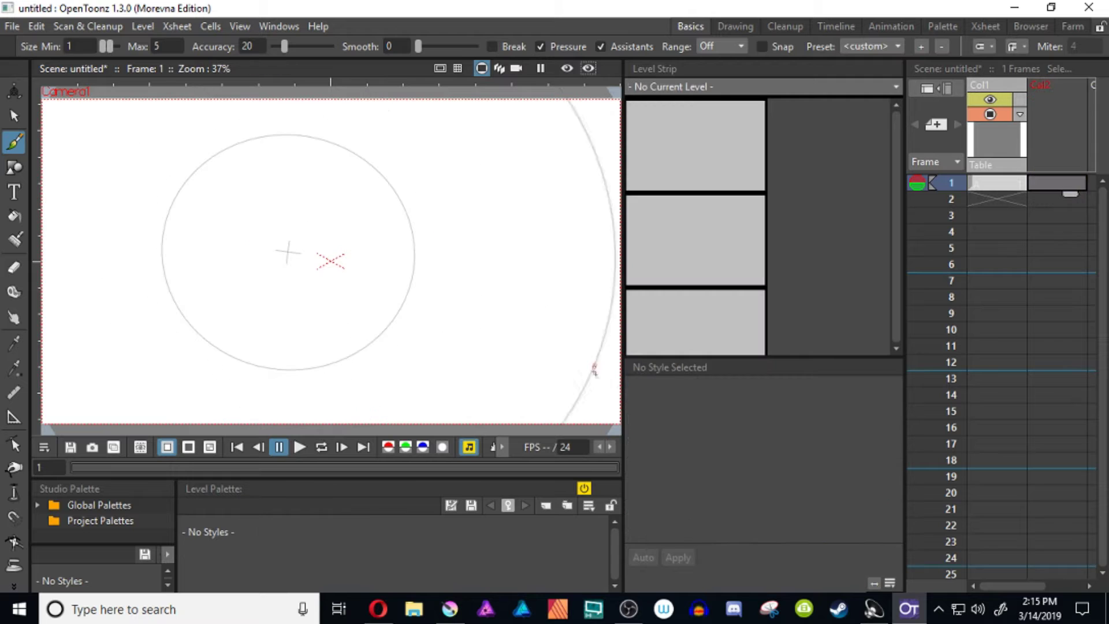
Step: Draw concentric arcs guided by the Ellipse assistant, from the canvas's lower-right corner up and over the ellipse to its upper-left side
drag(618, 408, 570, 472)
mouse_move(615, 392)
mouse_down()
mouse_move(568, 464)
mouse_move(569, 443)
mouse_up()
drag(582, 399, 553, 431)
drag(548, 413, 532, 433)
mouse_move(530, 419)
mouse_down()
mouse_move(514, 437)
mouse_move(562, 224)
mouse_up()
drag(517, 387, 556, 241)
drag(530, 318, 538, 233)
drag(528, 291, 504, 152)
drag(516, 265, 471, 129)
drag(496, 226, 448, 128)
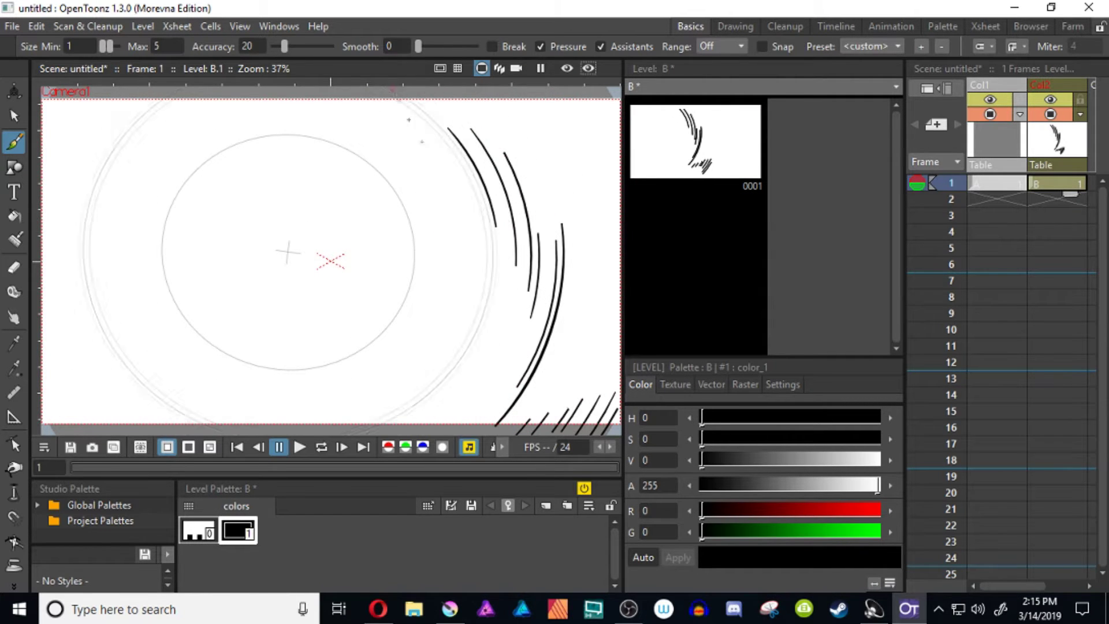
drag(381, 104, 466, 202)
drag(304, 98, 443, 195)
mouse_move(209, 136)
mouse_down()
mouse_move(393, 160)
mouse_move(191, 172)
mouse_up()
drag(267, 107, 142, 190)
drag(221, 115, 132, 215)
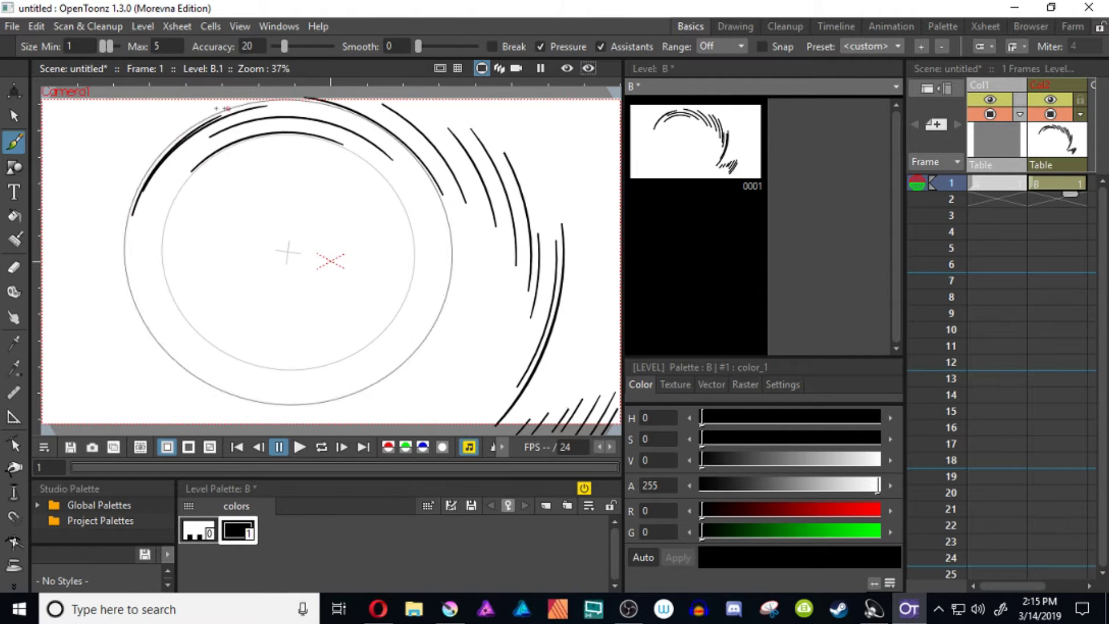
mouse_move(228, 108)
mouse_down()
mouse_move(130, 207)
mouse_move(131, 179)
mouse_up()
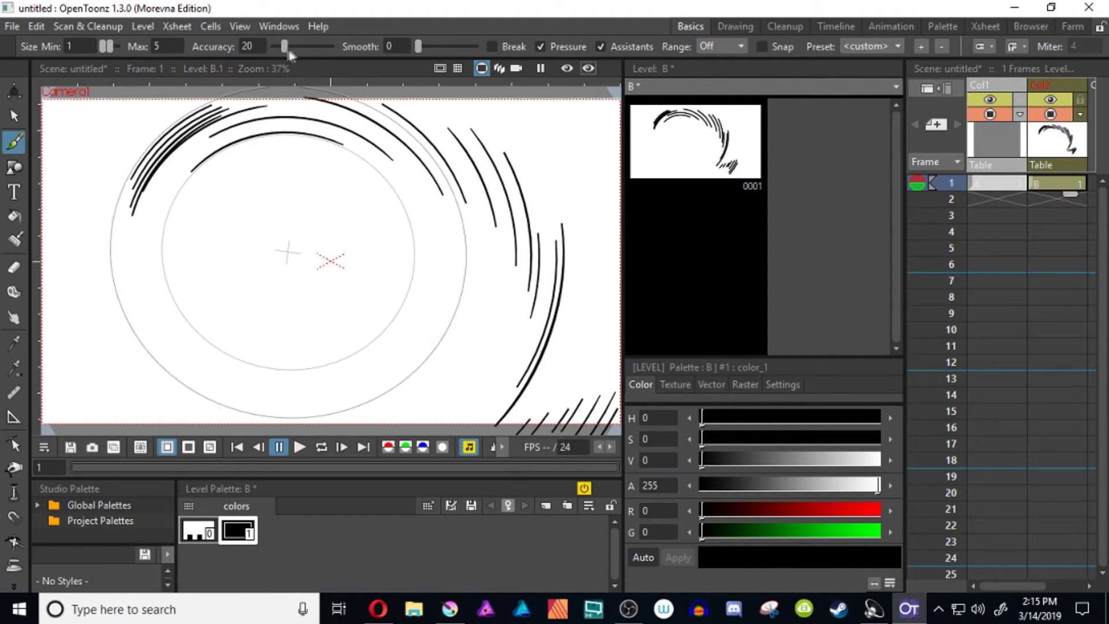
Step: Set the brush Accuracy to 100 and test short guided arcs just outside the ellipse's right edge
drag(285, 50, 331, 48)
mouse_move(271, 173)
mouse_down()
mouse_move(315, 328)
mouse_move(271, 173)
mouse_up()
mouse_move(394, 185)
mouse_down()
mouse_move(410, 298)
mouse_move(439, 219)
mouse_move(409, 326)
mouse_up()
key(ctrl+z)
key(ctrl+z)
key(ctrl+z)
drag(453, 231, 442, 313)
drag(465, 251, 451, 320)
drag(486, 271, 468, 334)
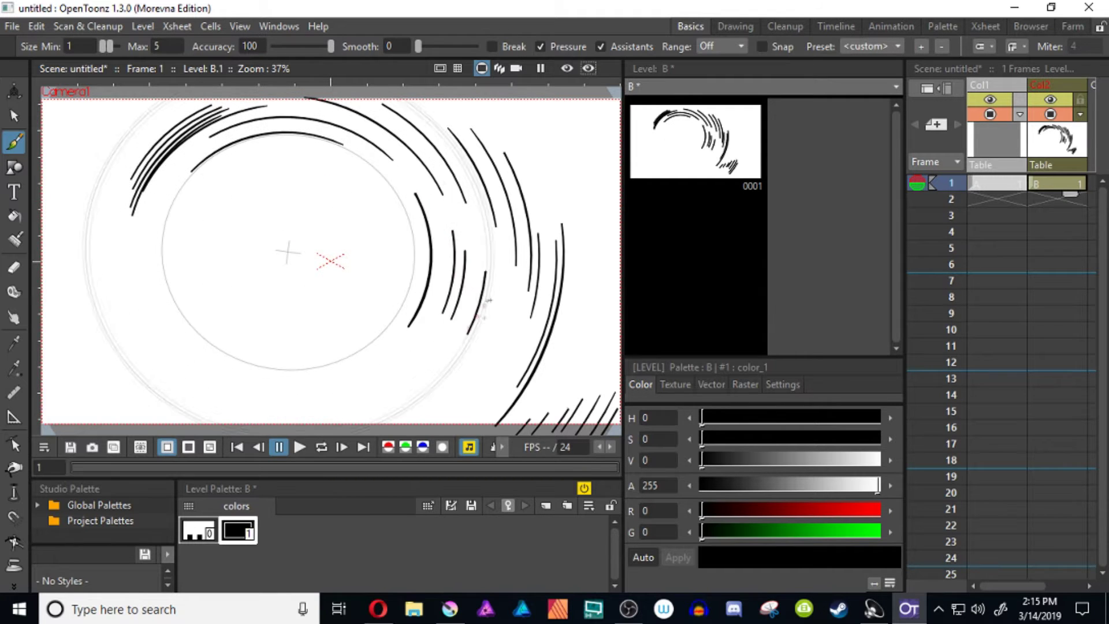
Step: Set the brush Accuracy to 2.46 and draw guided arcs inside the ellipse and around its lower and left sides
drag(278, 44, 275, 48)
mouse_move(256, 209)
mouse_down()
mouse_move(299, 202)
mouse_move(328, 287)
mouse_up()
drag(330, 182, 371, 278)
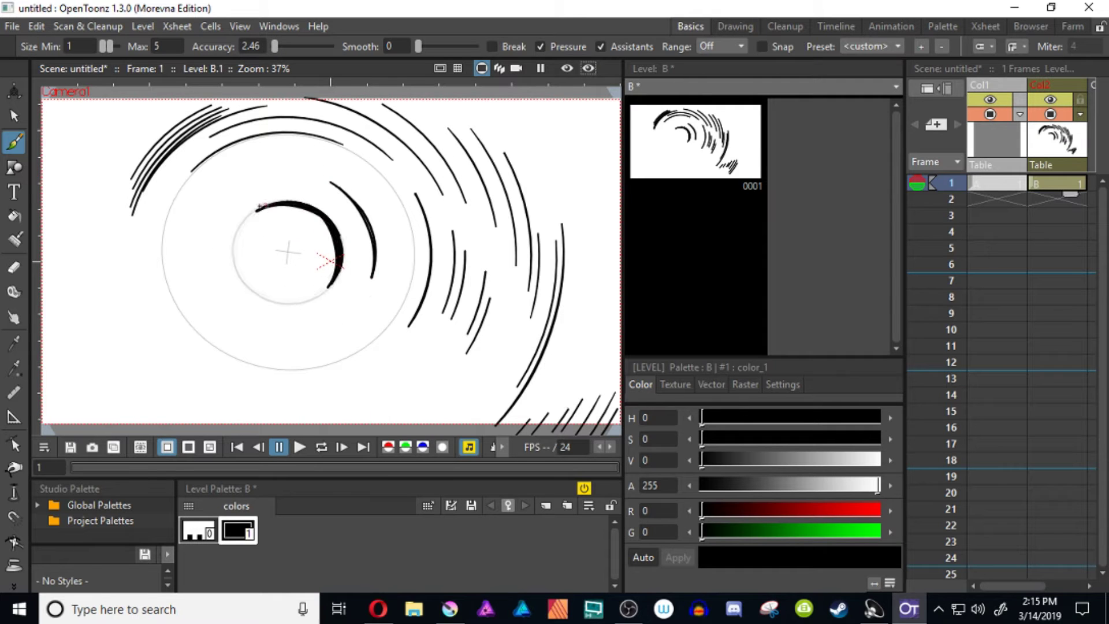
mouse_move(370, 318)
mouse_down()
mouse_move(231, 363)
mouse_move(250, 364)
mouse_move(254, 313)
mouse_up()
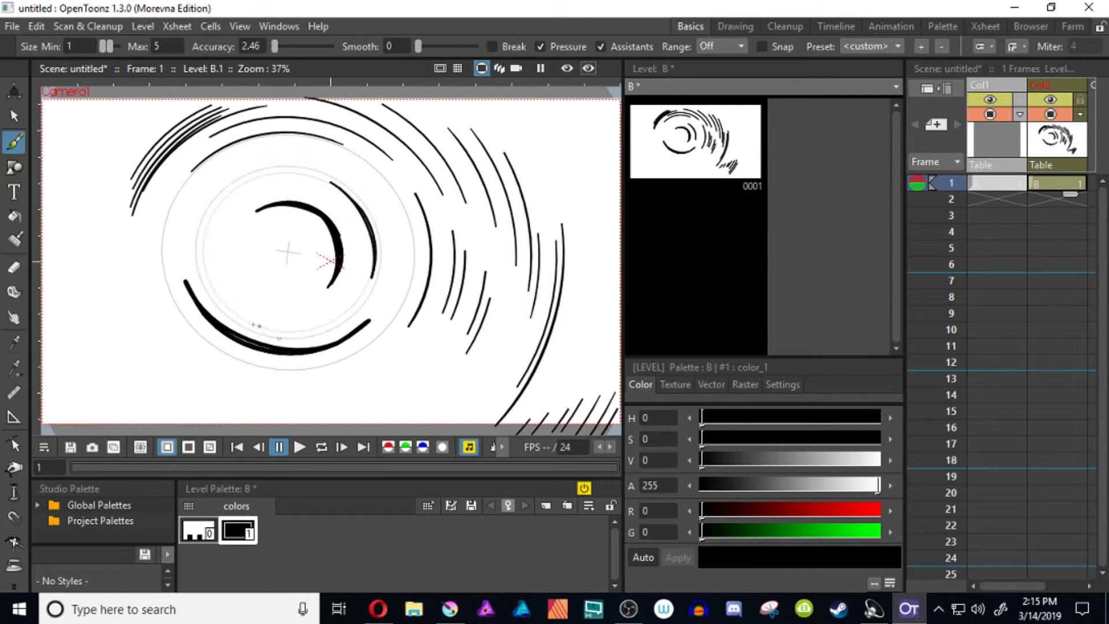
drag(413, 355, 384, 380)
click(425, 370)
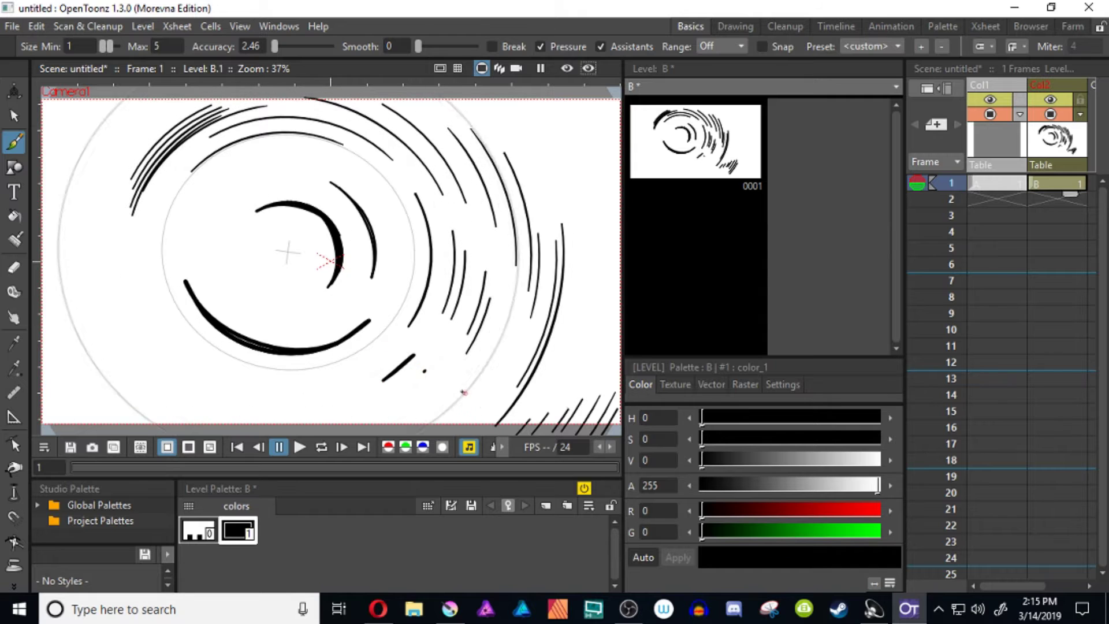
drag(463, 392, 412, 431)
drag(208, 389, 120, 238)
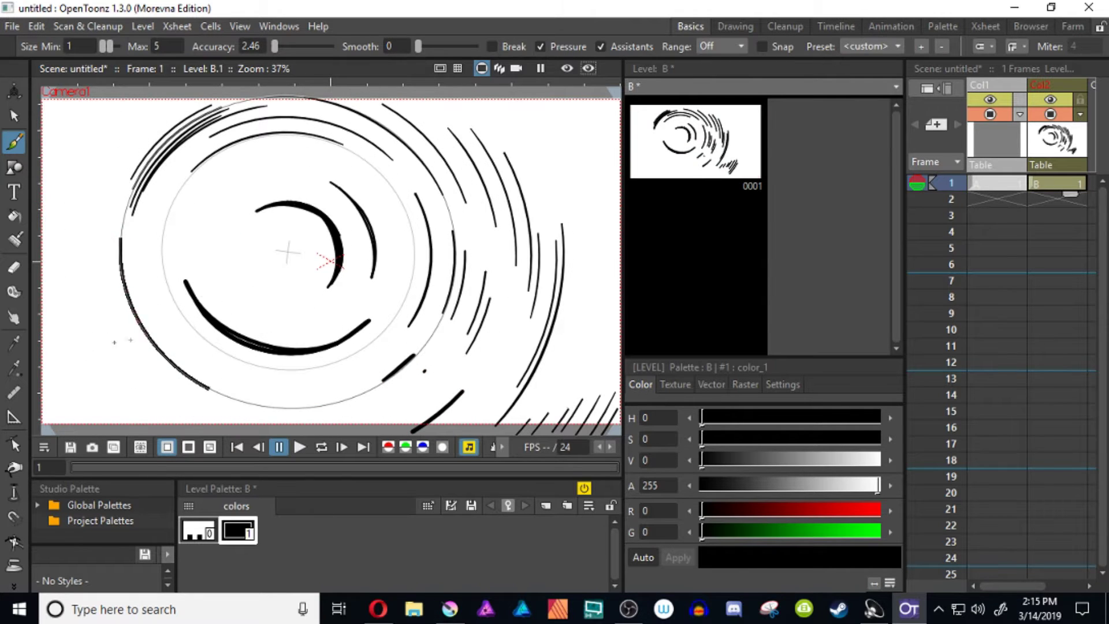
drag(149, 284, 162, 315)
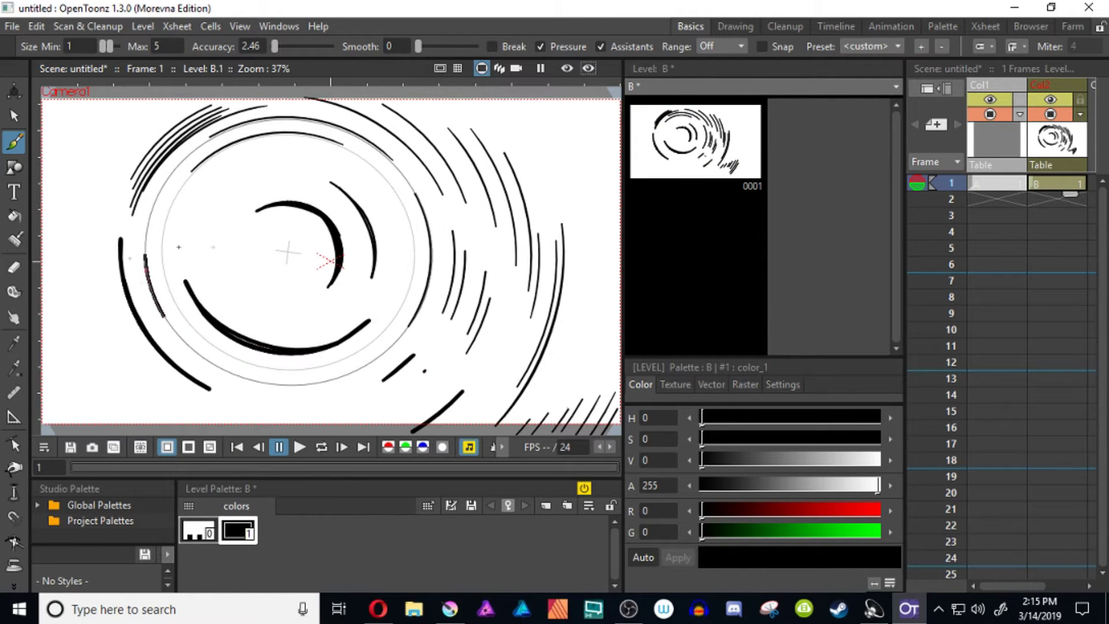
drag(144, 241, 145, 234)
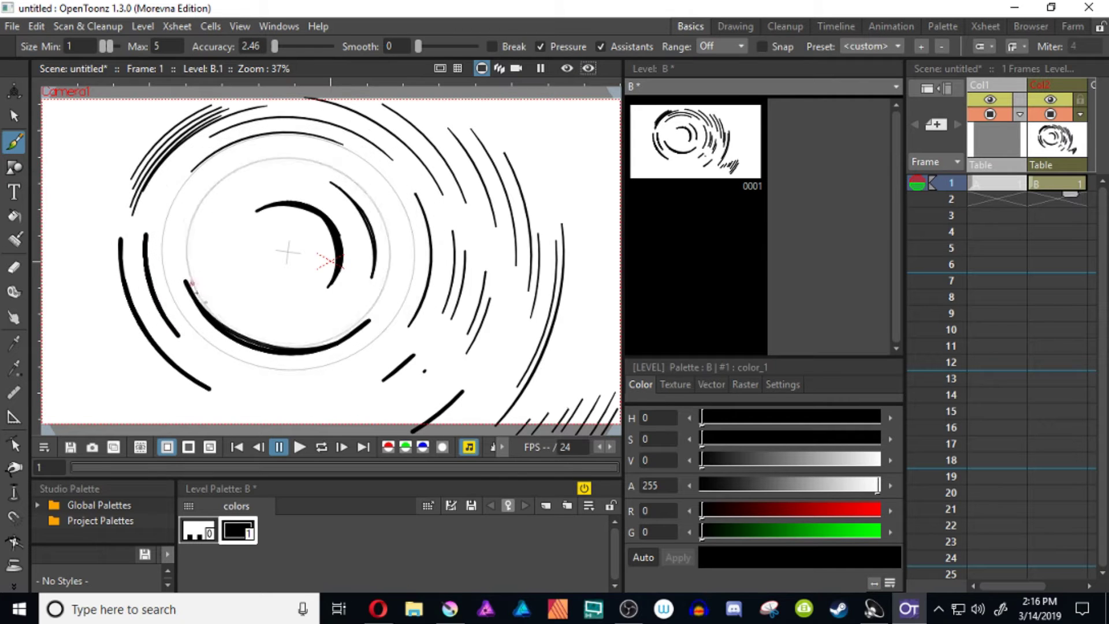
Step: Set the brush Accuracy to 100, test guided arcs inside the ellipse's right edge with Smooth at 50, and reset Smooth to 0
drag(276, 44, 475, 48)
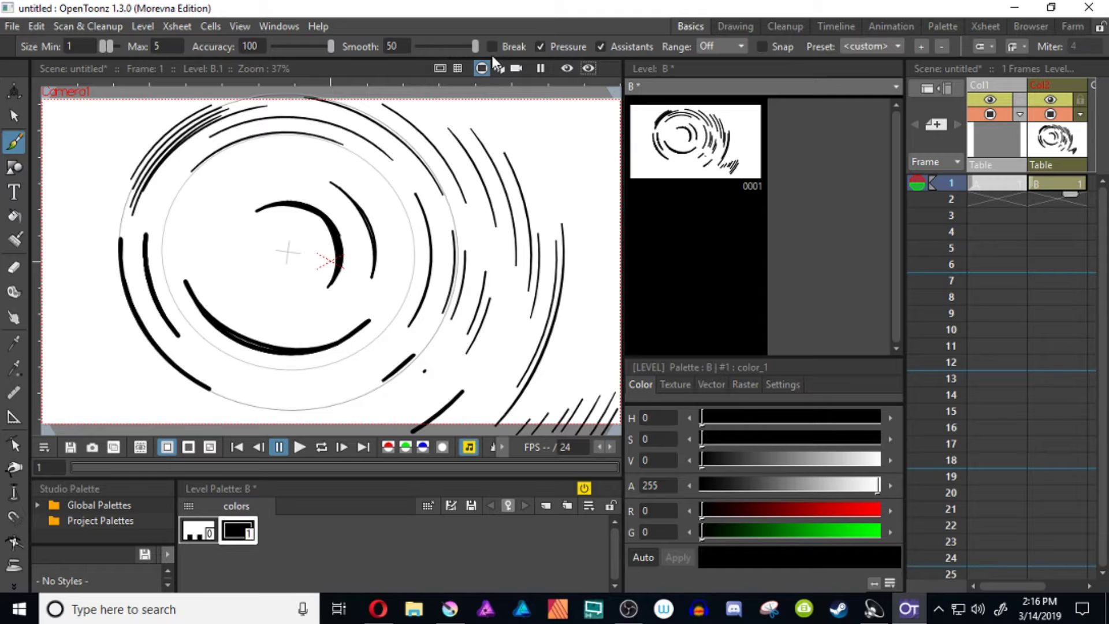
drag(399, 193, 350, 352)
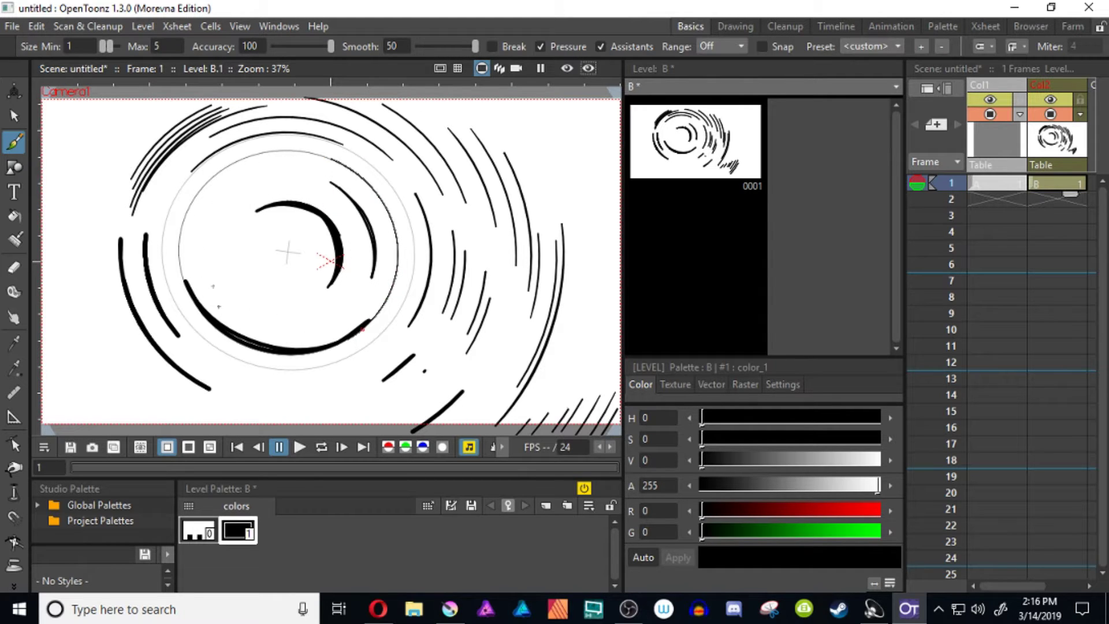
drag(362, 328, 350, 336)
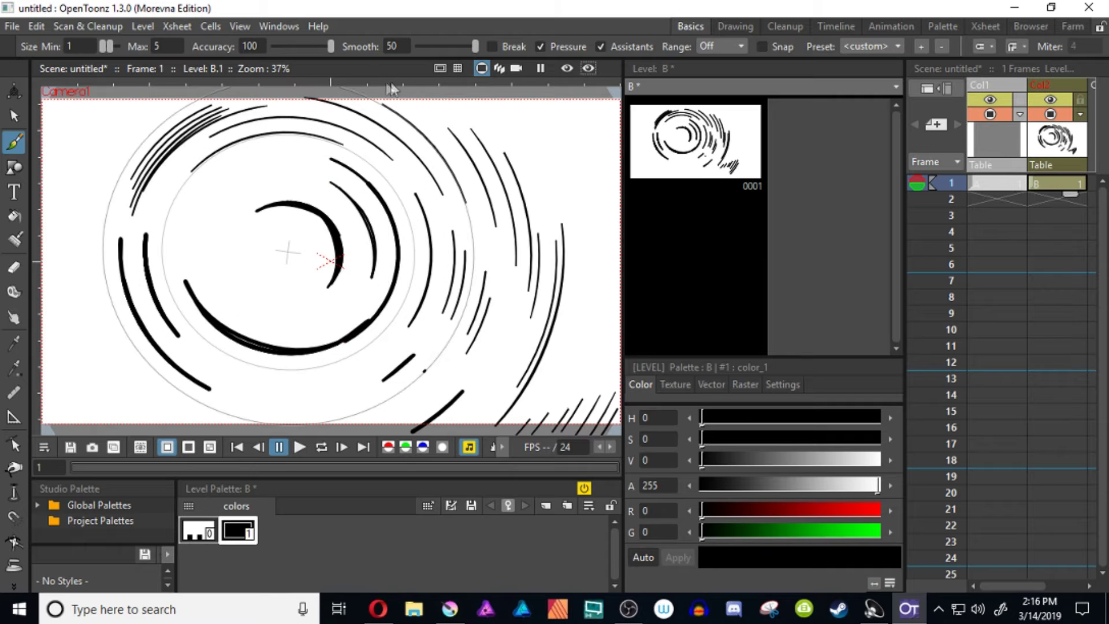
drag(475, 46, 397, 46)
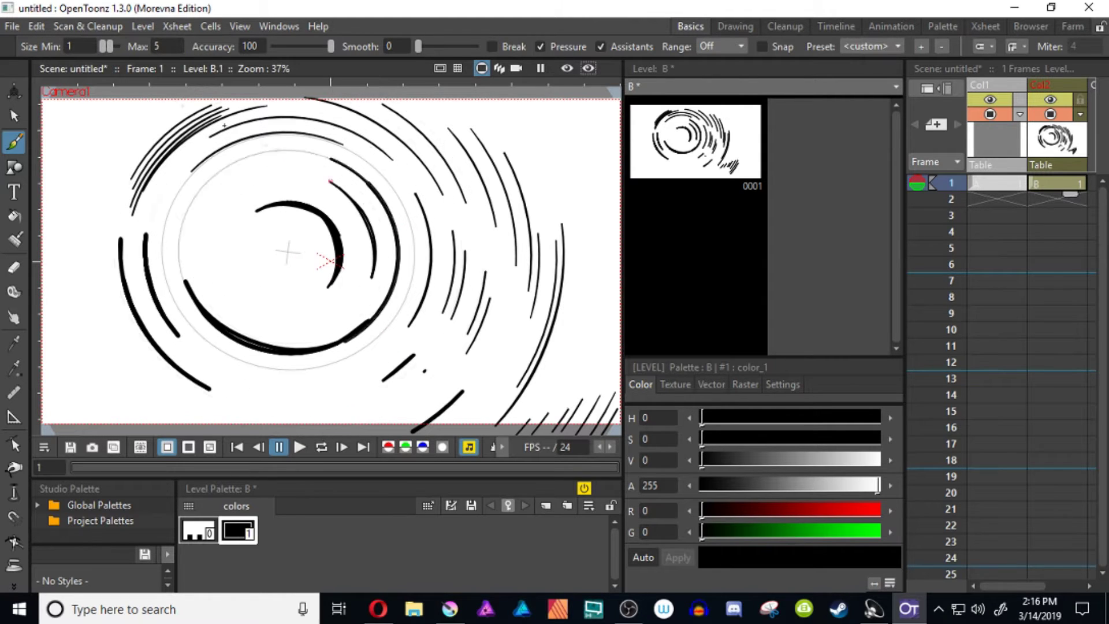
Step: Undo all the arcs drawn around the Ellipse assistant until the drawing column is empty
key(ctrl+z)
key(ctrl+z)
key(ctrl+z)
key(ctrl+z)
key(ctrl+z)
key(ctrl+z)
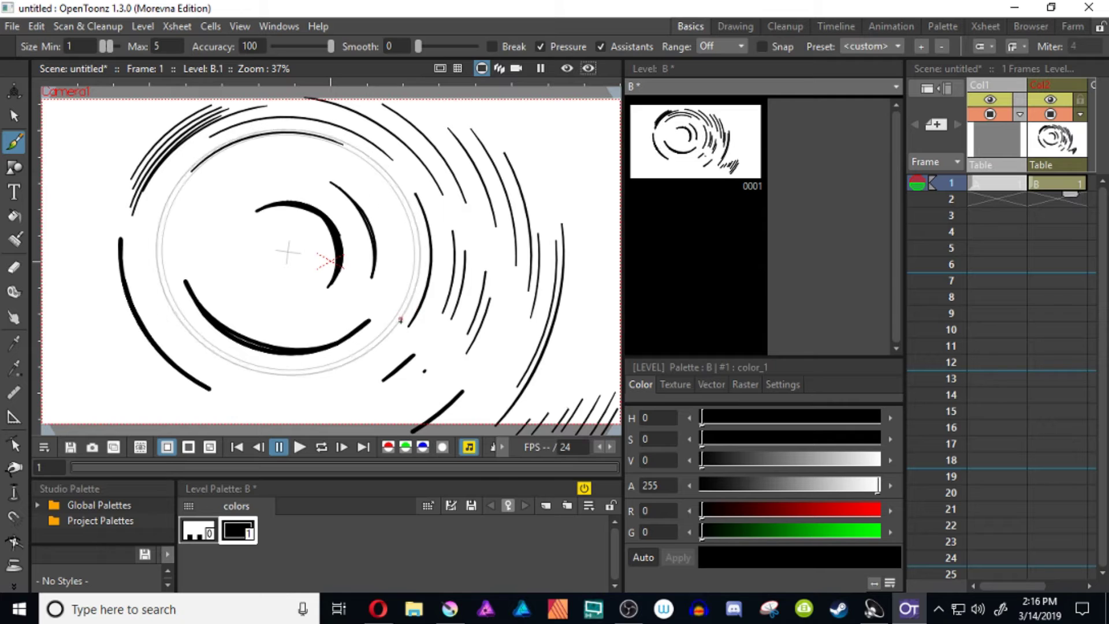
key(ctrl+z)
key(ctrl+z)
key(ctrl+z)
key(ctrl+z)
key(ctrl+z)
key(ctrl+z)
key(ctrl+z)
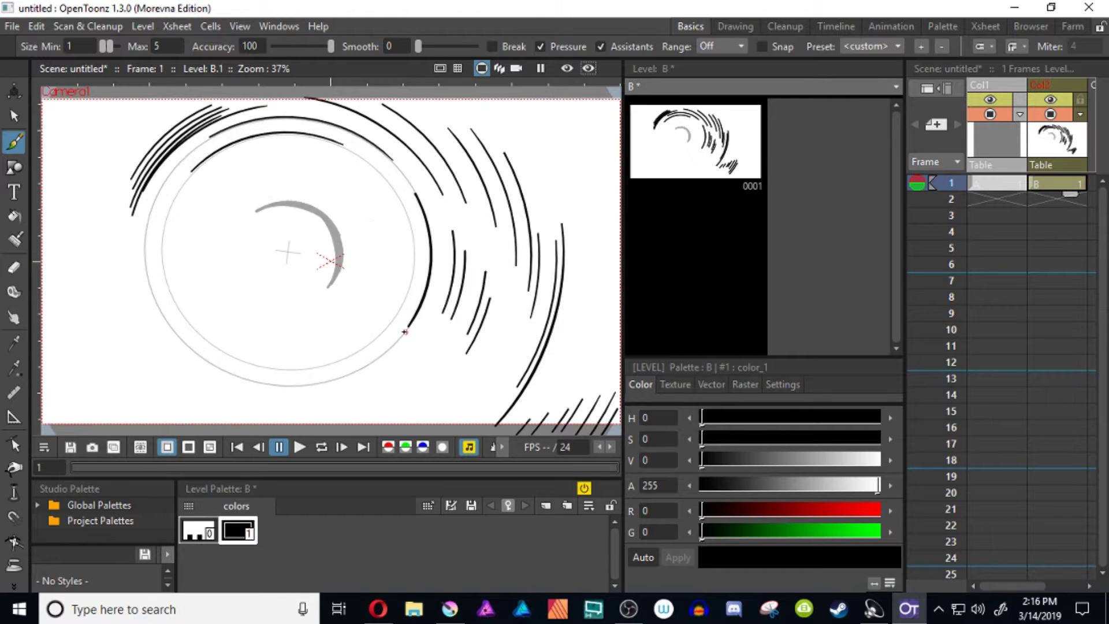
key(ctrl+z)
key(ctrl+z)
key(ctrl+z)
key(ctrl+z)
key(ctrl+z)
key(ctrl+z)
key(ctrl+z)
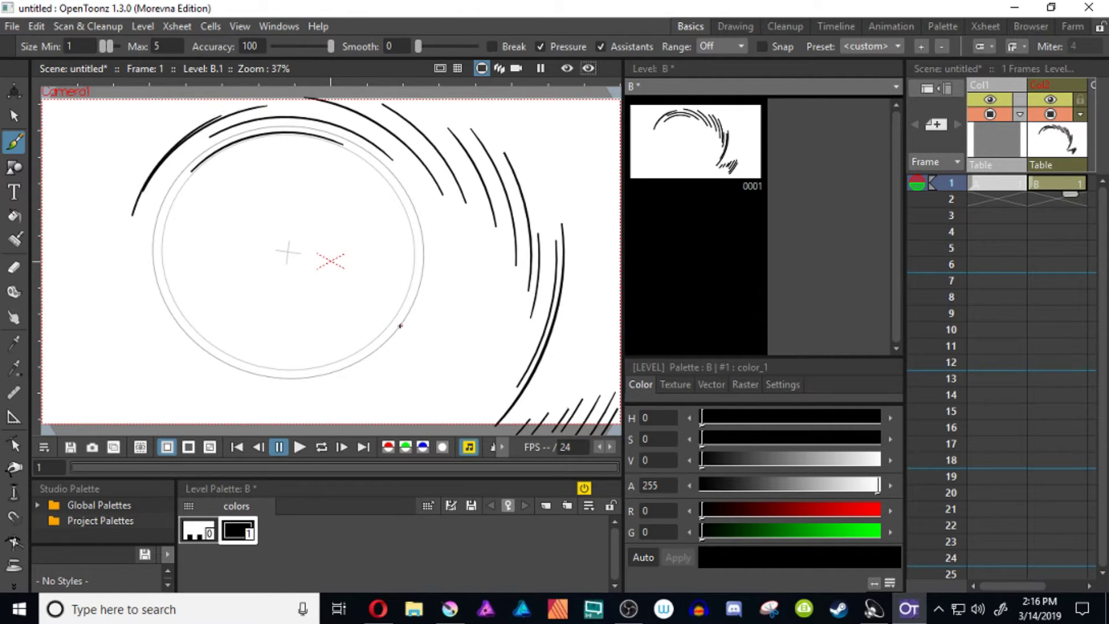
key(ctrl+z)
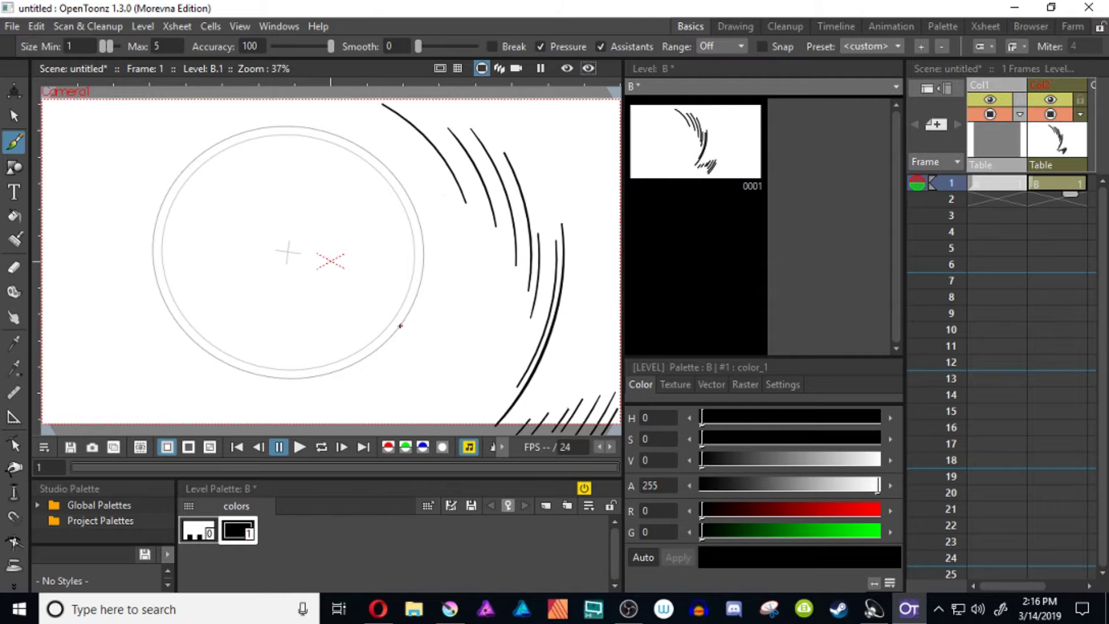
key(ctrl+z)
key(ctrl+z)
key(ctrl+z)
key(ctrl+z)
key(ctrl+z)
key(ctrl+z)
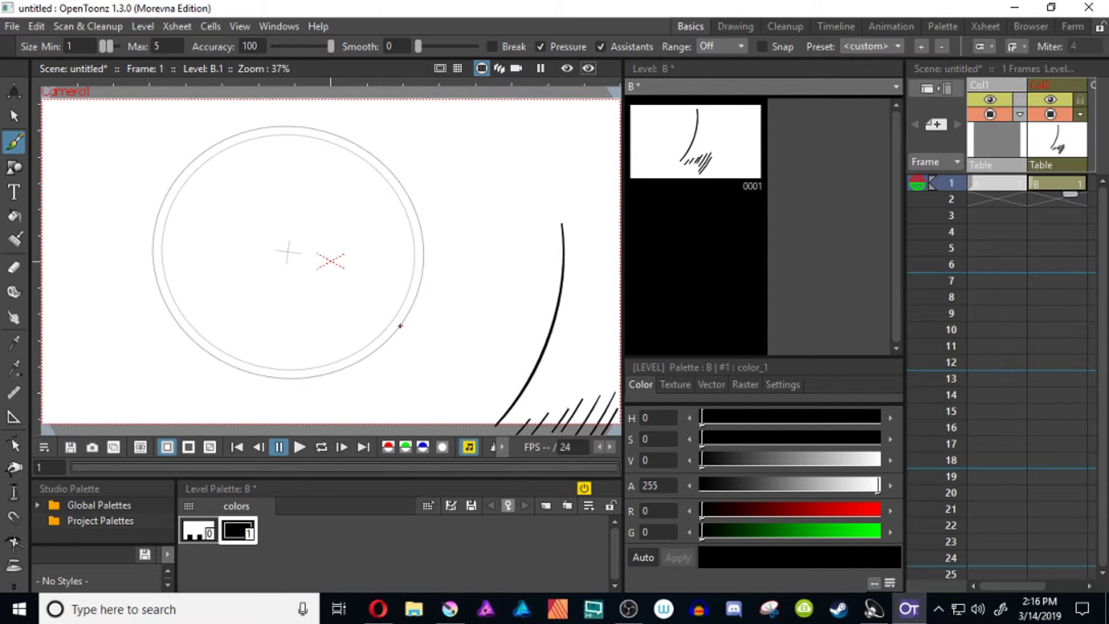
key(ctrl+z)
key(ctrl+z)
key(ctrl+z)
key(ctrl+z)
key(ctrl+z)
key(ctrl+z)
key(ctrl+z)
key(ctrl+z)
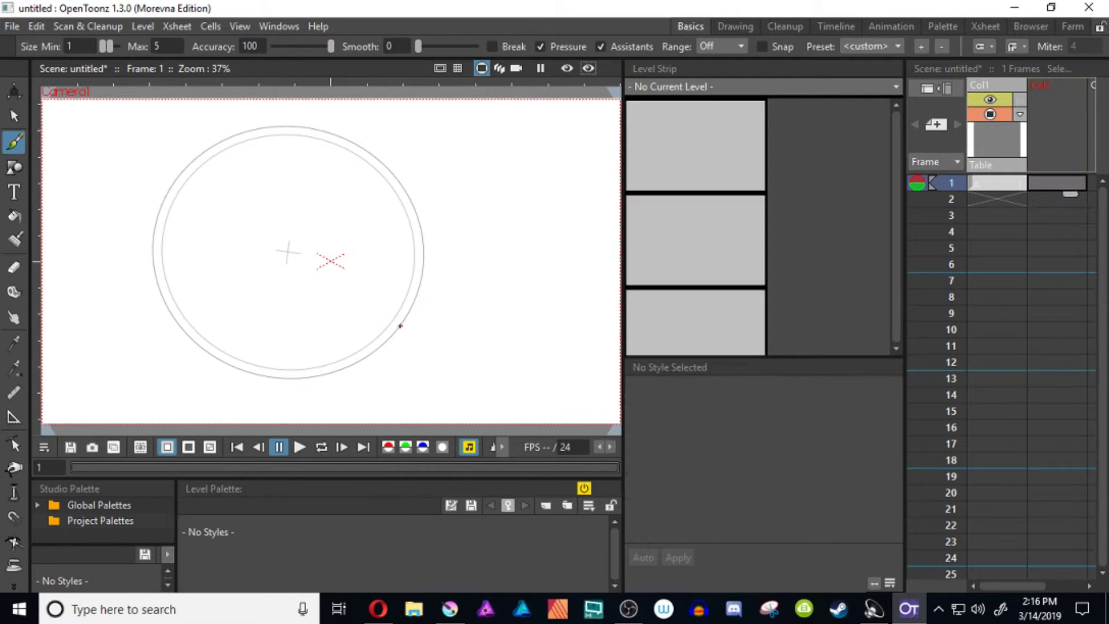
key(ctrl+z)
key(ctrl+z)
key(ctrl+z)
key(ctrl+z)
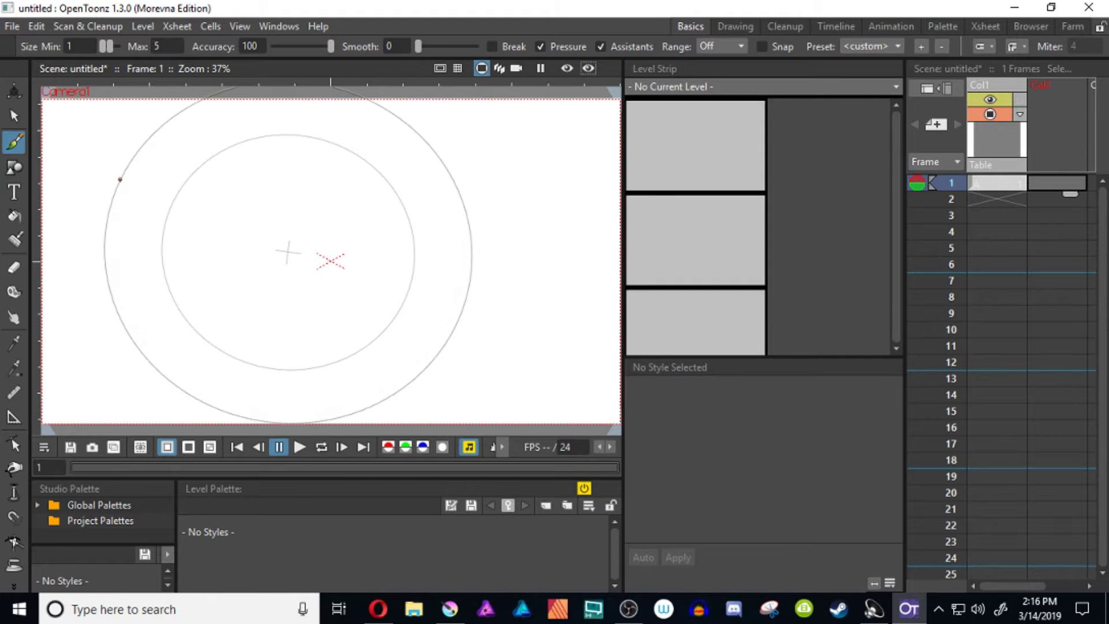
Step: Narrow the Ellipse assistant on Col1's frame 1 into a tall tilted oval with the Assistant tool, and shift its centre slightly left
click(988, 183)
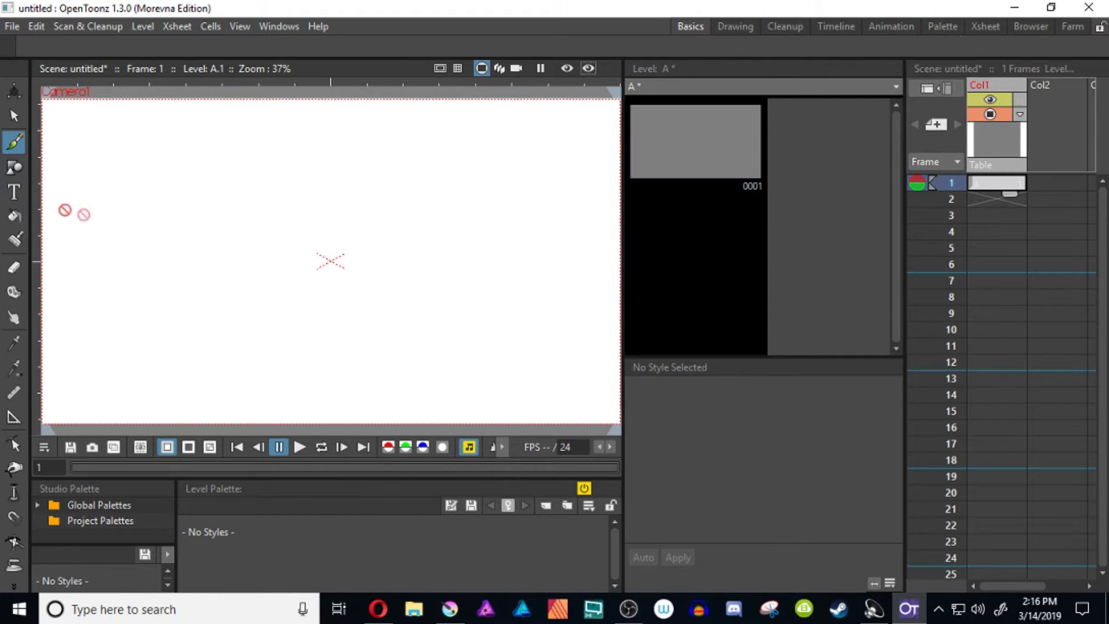
click(14, 416)
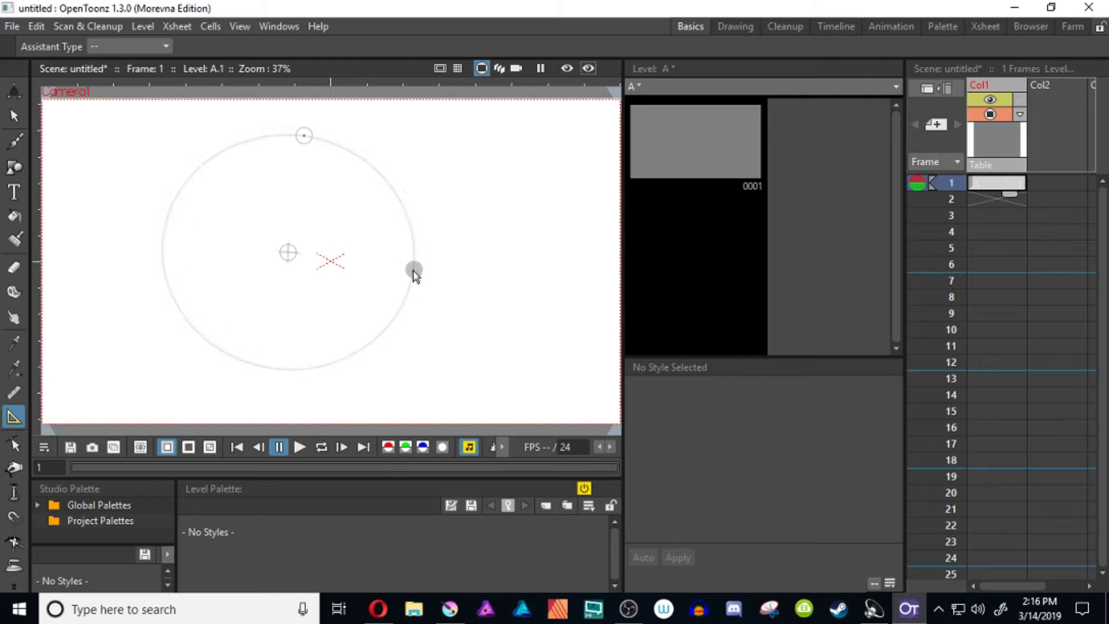
drag(414, 272, 352, 272)
mouse_move(288, 254)
mouse_down()
mouse_move(246, 241)
mouse_move(291, 254)
mouse_move(272, 254)
mouse_up()
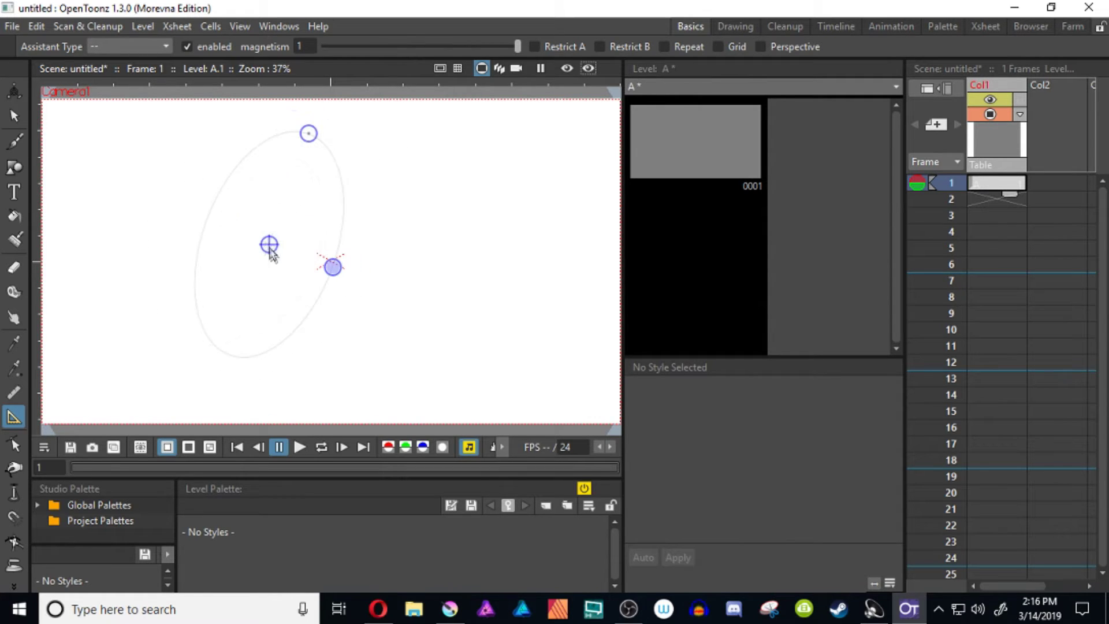
right_click(268, 245)
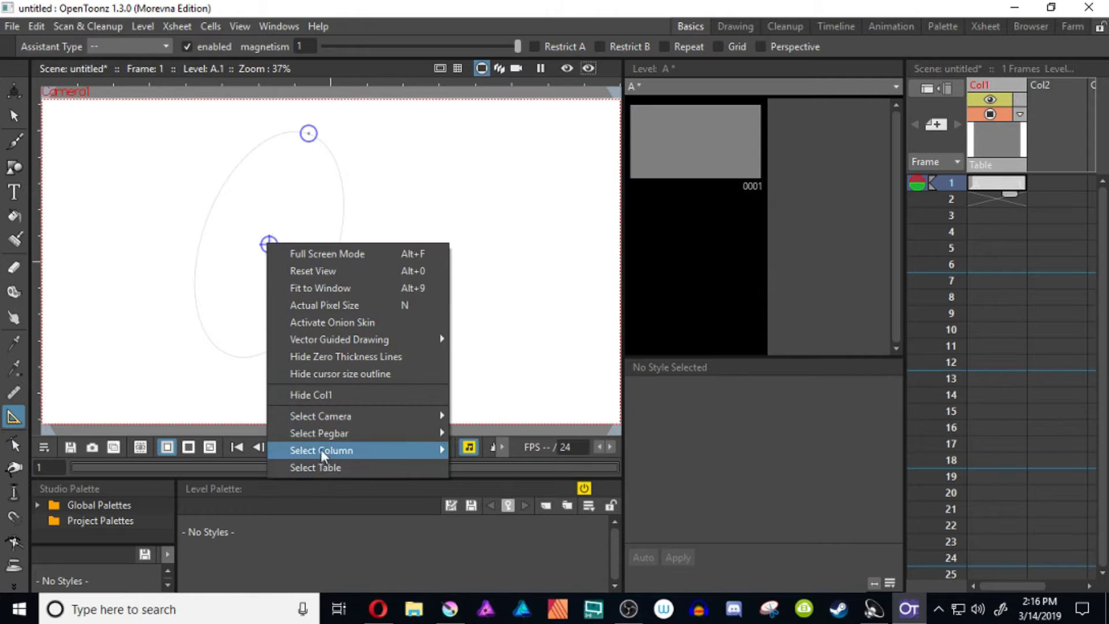
click(308, 270)
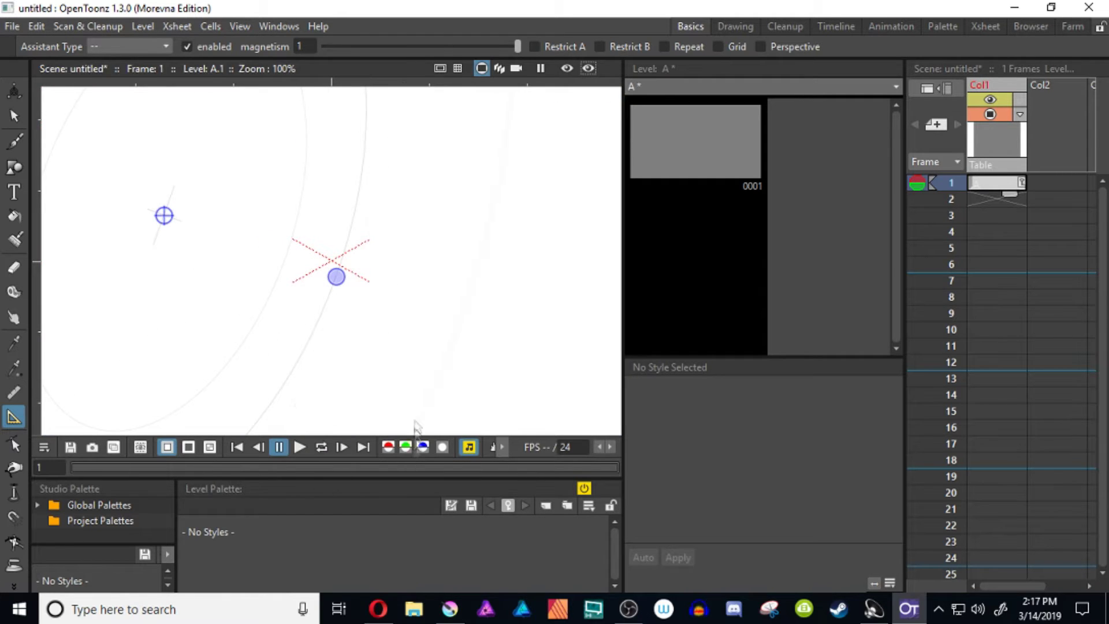
Step: Reshape the Ellipse assistant on Col1's frame 1 by moving its edge point near the camera centre outward to the upper right
click(323, 245)
click(11, 586)
click(36, 577)
drag(329, 311, 298, 404)
drag(292, 309, 271, 298)
key(a)
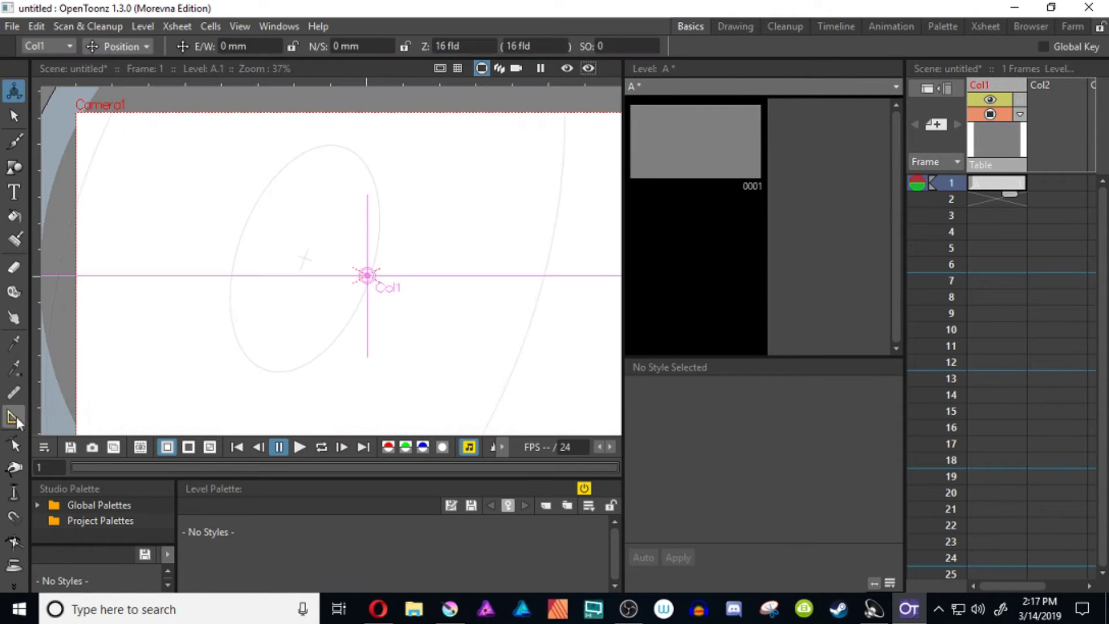
click(14, 417)
drag(368, 282, 433, 214)
Step: Add a Line assistant on Col1's frame 2, above the camera centre
click(982, 198)
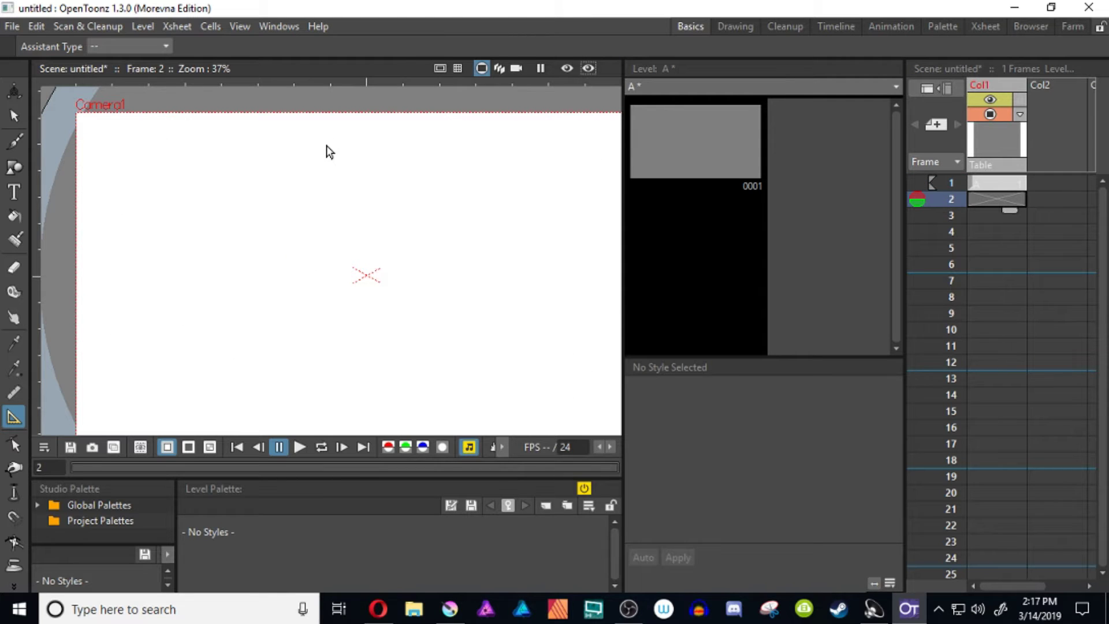
click(129, 46)
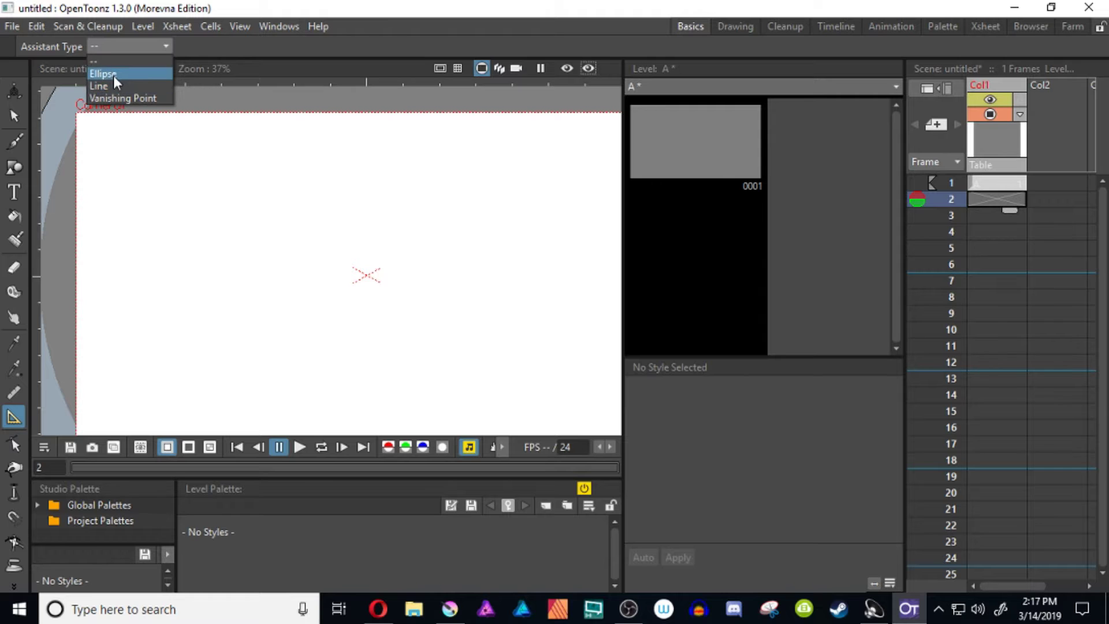
click(117, 86)
click(304, 193)
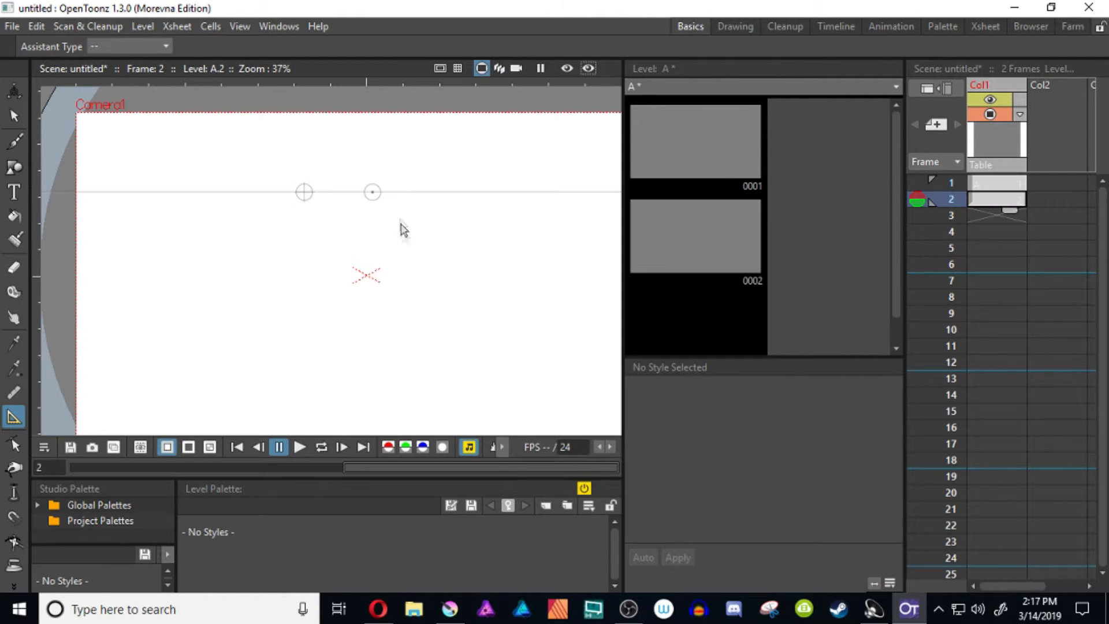
Step: Reposition both control points of the Line assistant so its guide runs horizontally just above the camera centre
drag(372, 197, 408, 223)
drag(305, 192, 436, 298)
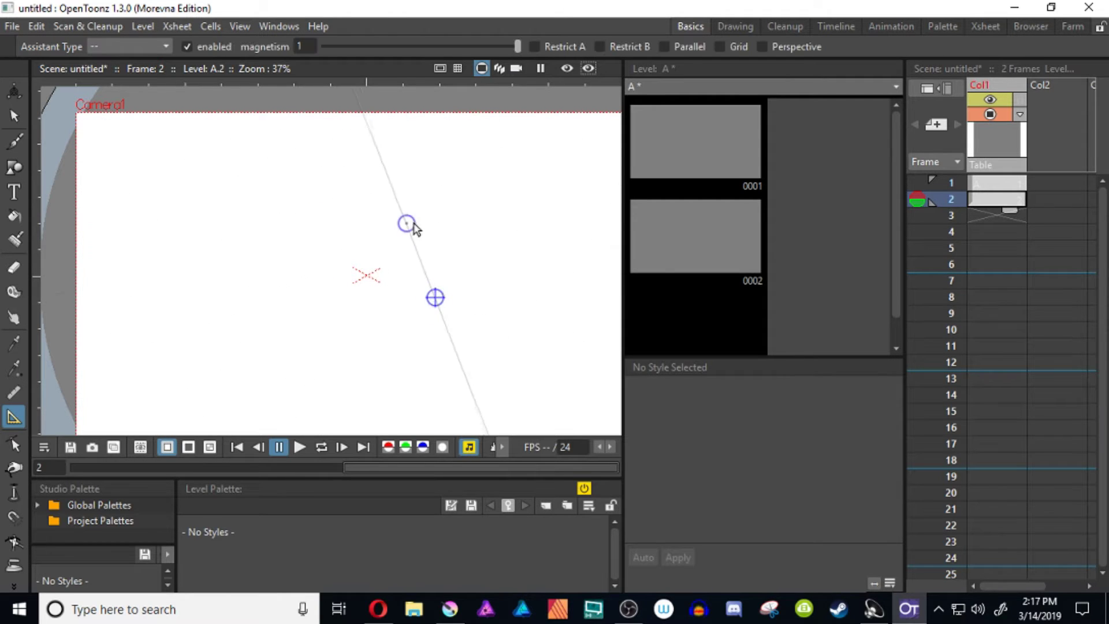
drag(412, 225, 261, 281)
drag(436, 297, 424, 275)
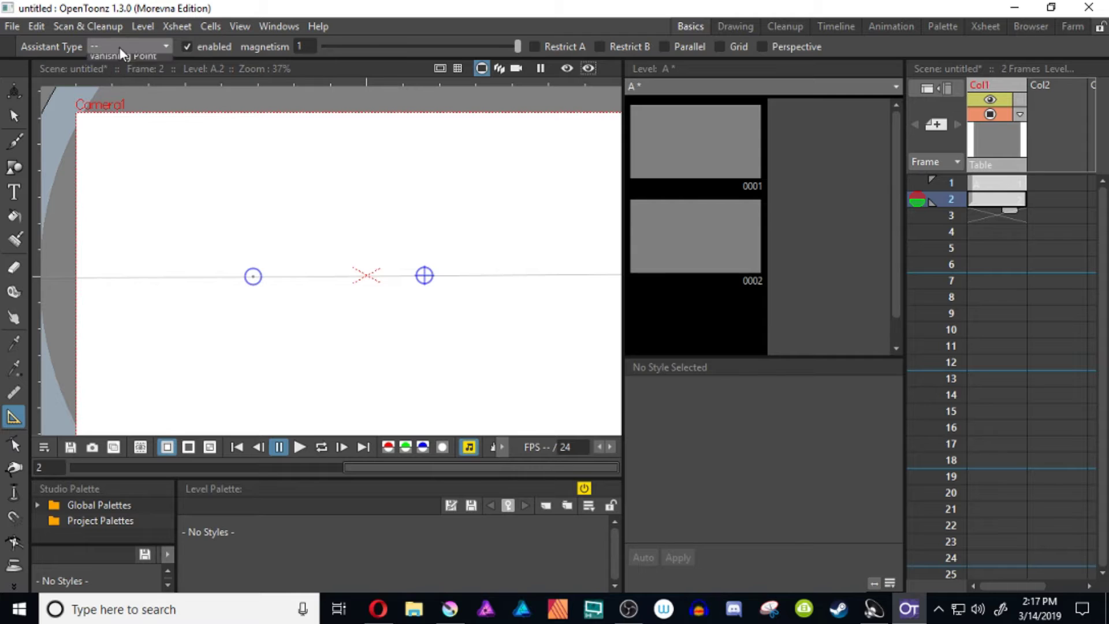
click(119, 46)
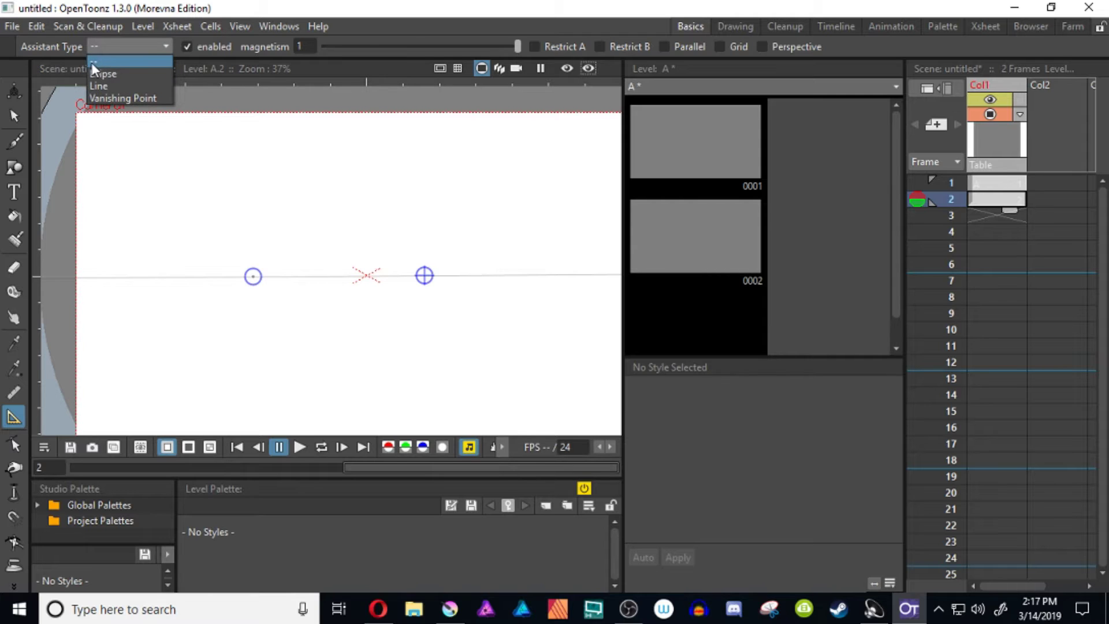
click(109, 61)
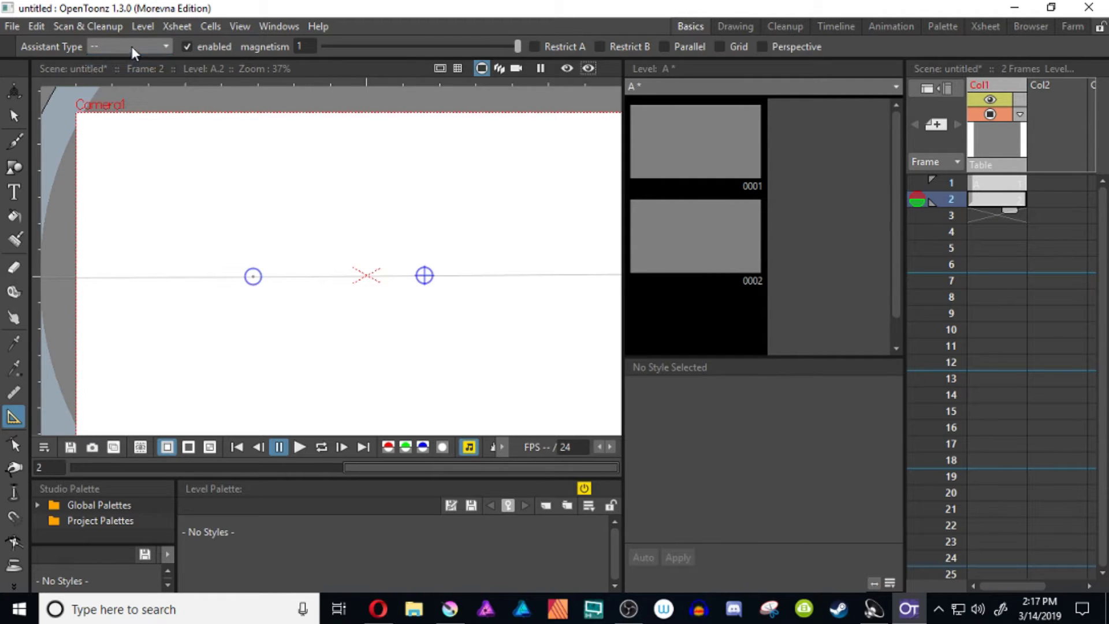
drag(423, 272, 404, 304)
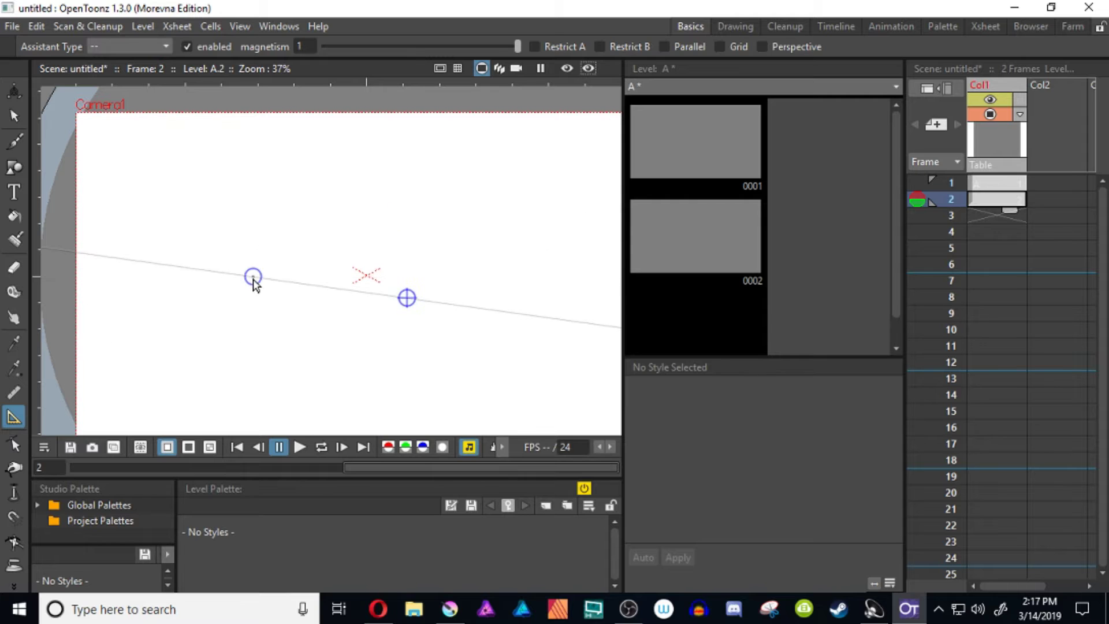
drag(254, 278, 342, 257)
drag(408, 299, 432, 234)
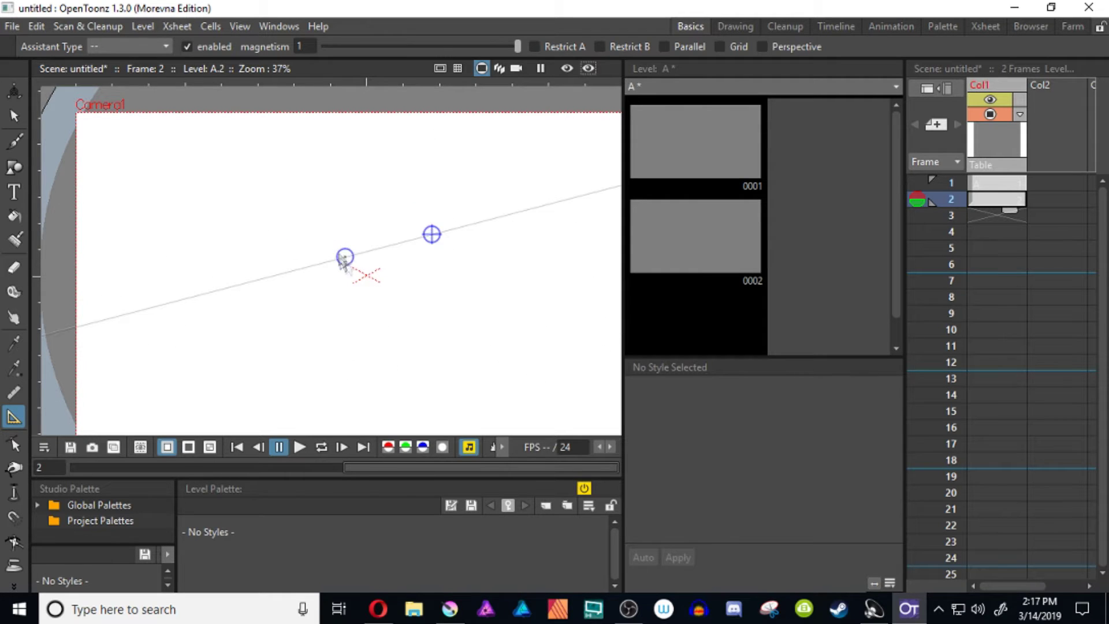
drag(345, 260, 303, 234)
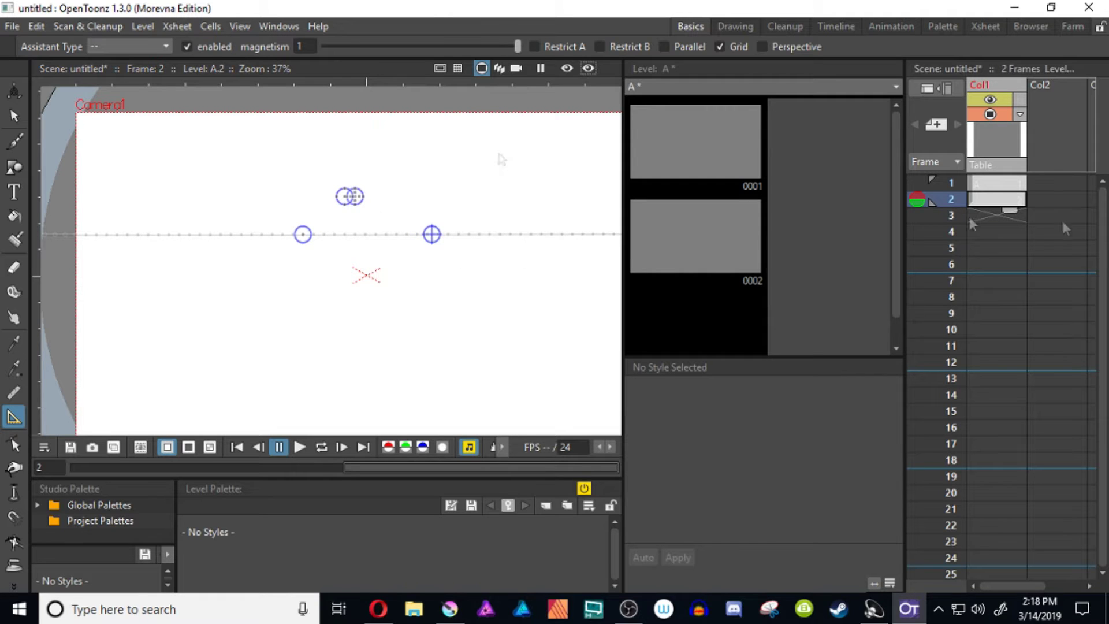
Step: Draw a horizontal brush stroke on Col2's frame 2 along the Line assistant
click(1041, 199)
key(b)
drag(384, 234, 374, 234)
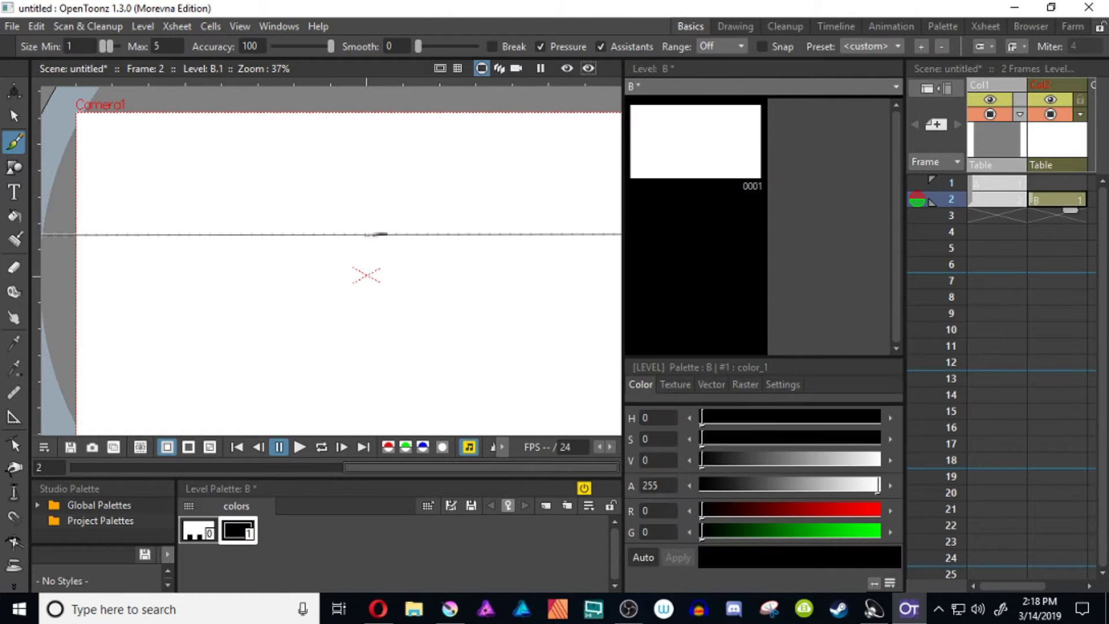
drag(249, 255, 367, 267)
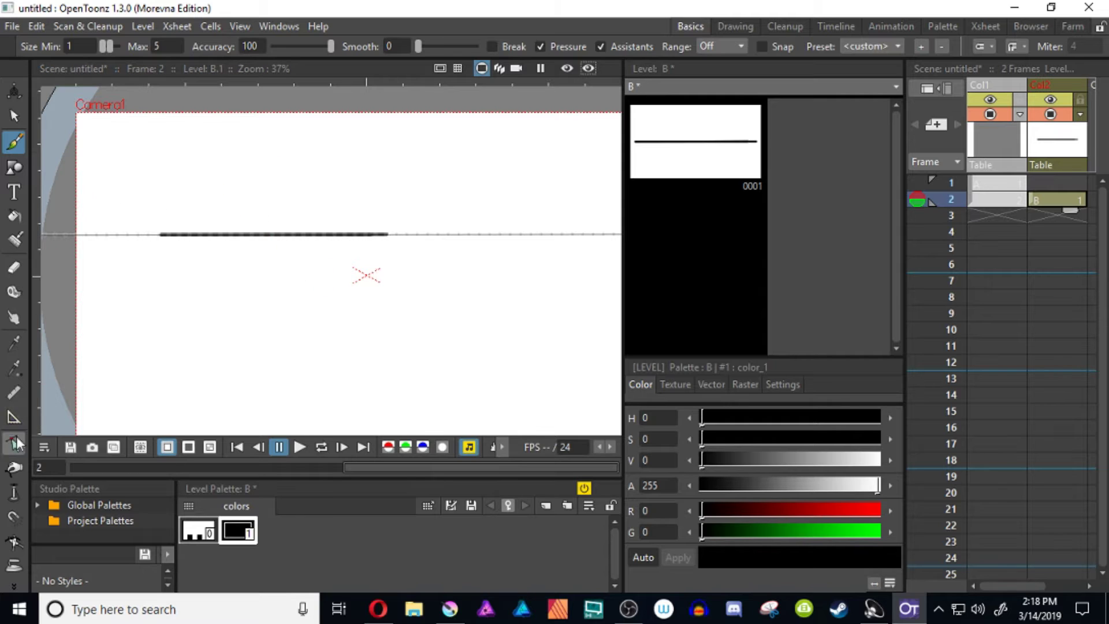
Step: Move the Line assistant's two control points on Col1's frame 2 so the guide slopes steeply up to the right
click(14, 417)
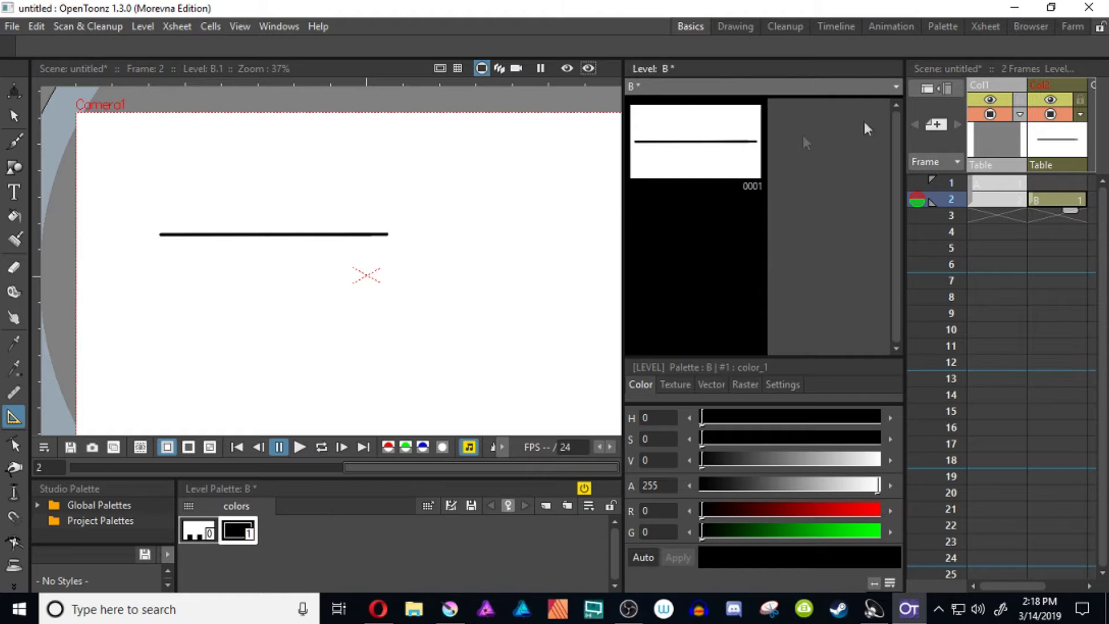
click(980, 202)
drag(301, 239, 368, 322)
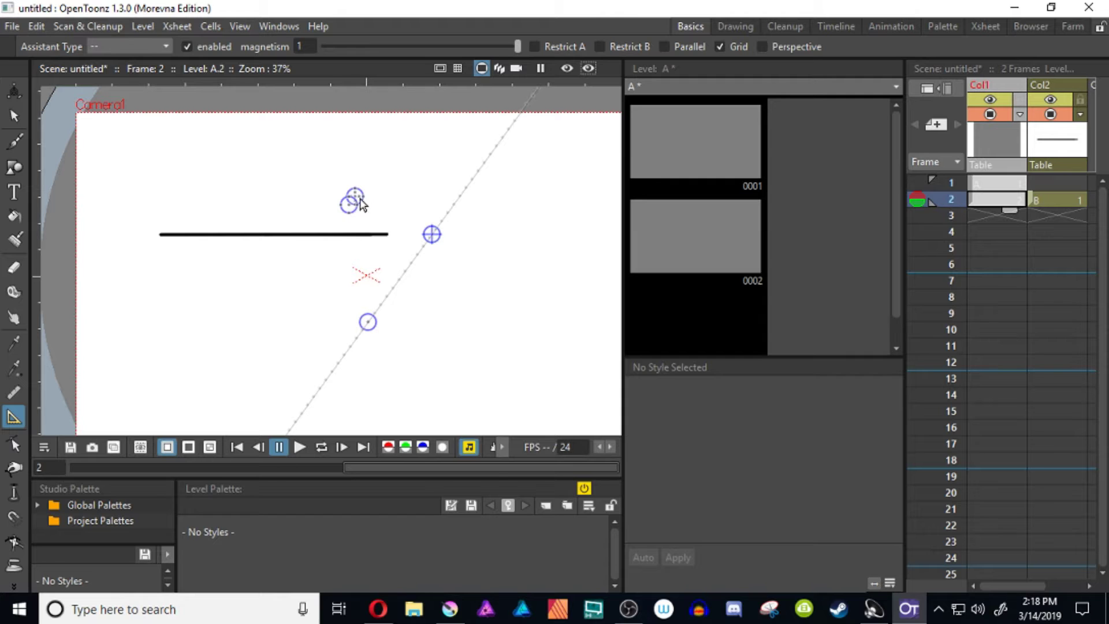
drag(369, 332, 430, 323)
drag(431, 233, 496, 252)
Step: Draw a long diagonal brush stroke on Col2's frame 2 along the tilted Line assistant
click(1035, 199)
key(b)
drag(593, 136, 387, 376)
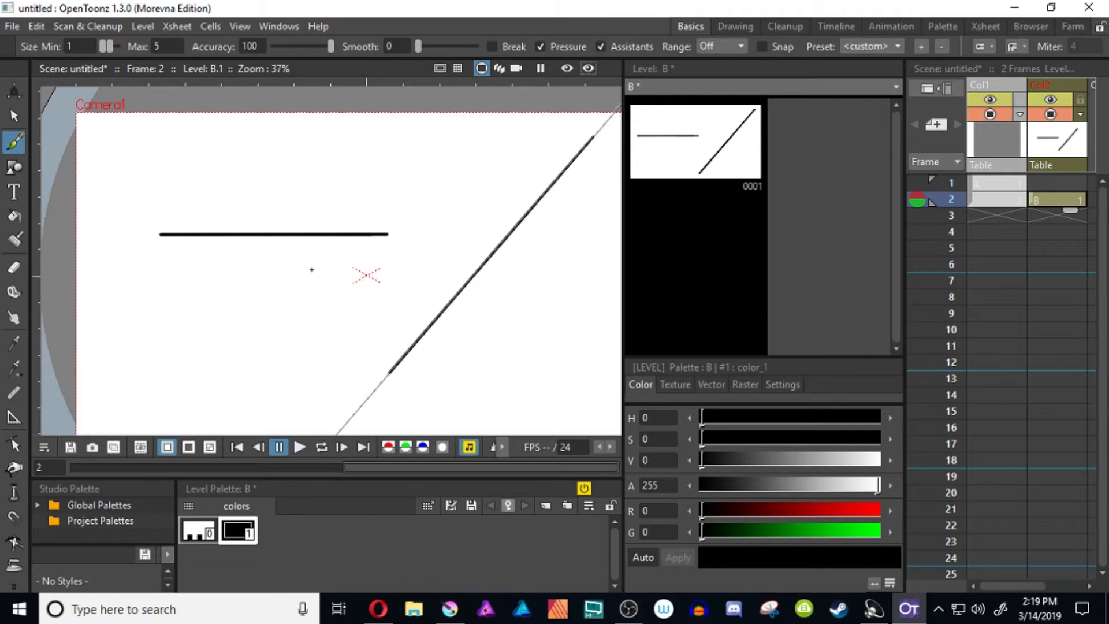
Step: Add a Vanishing Point assistant on Col1's frame 3 above the camera centre and spread its two outermost control points outward
click(991, 214)
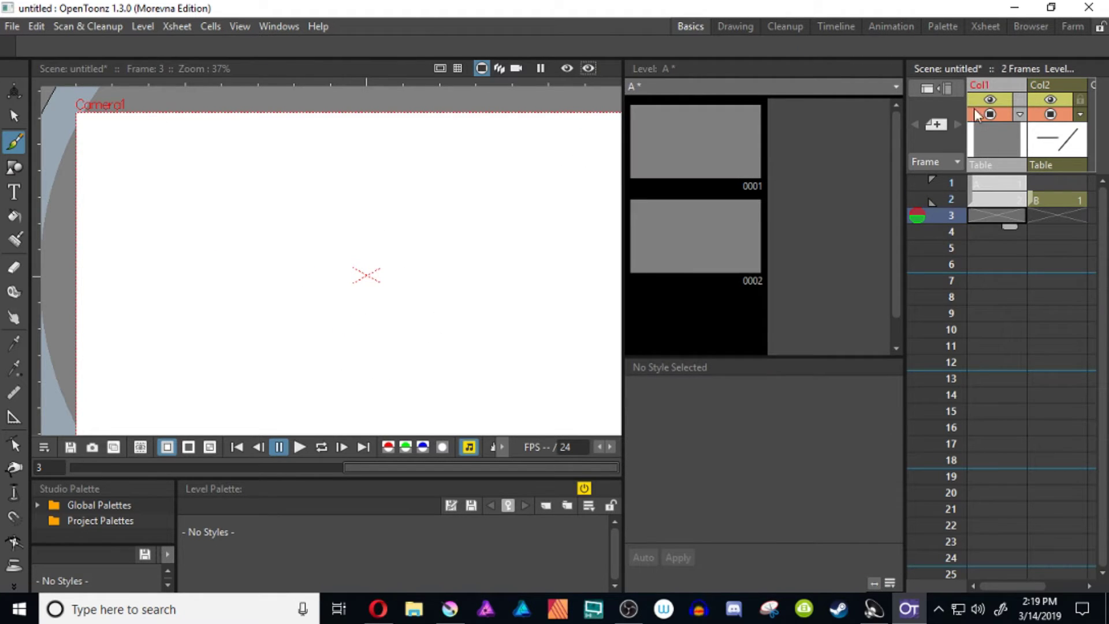
click(15, 416)
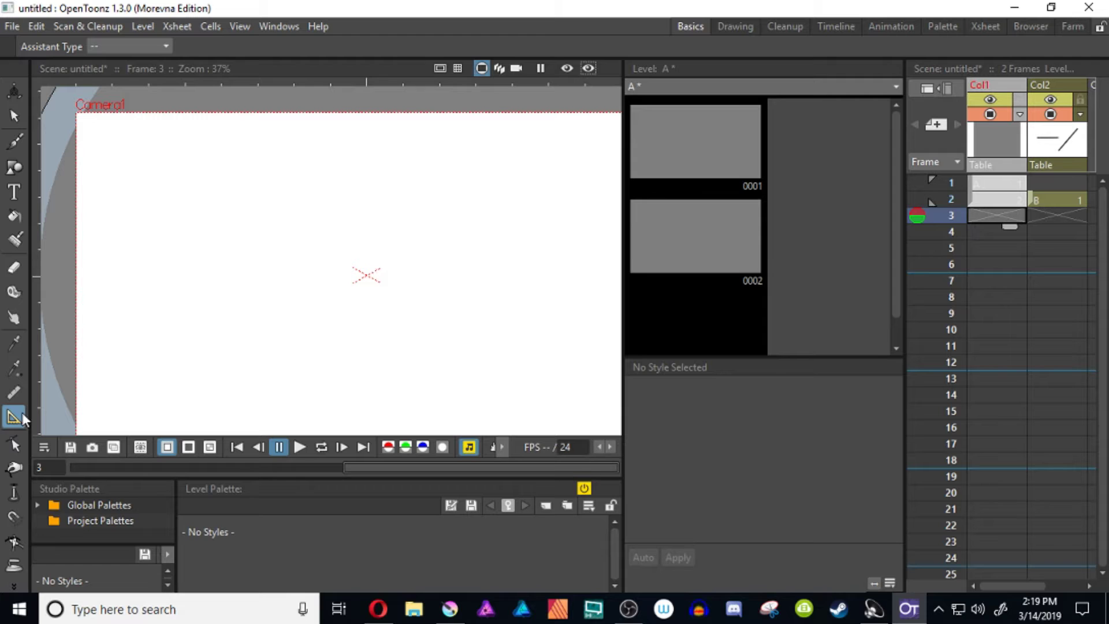
click(108, 45)
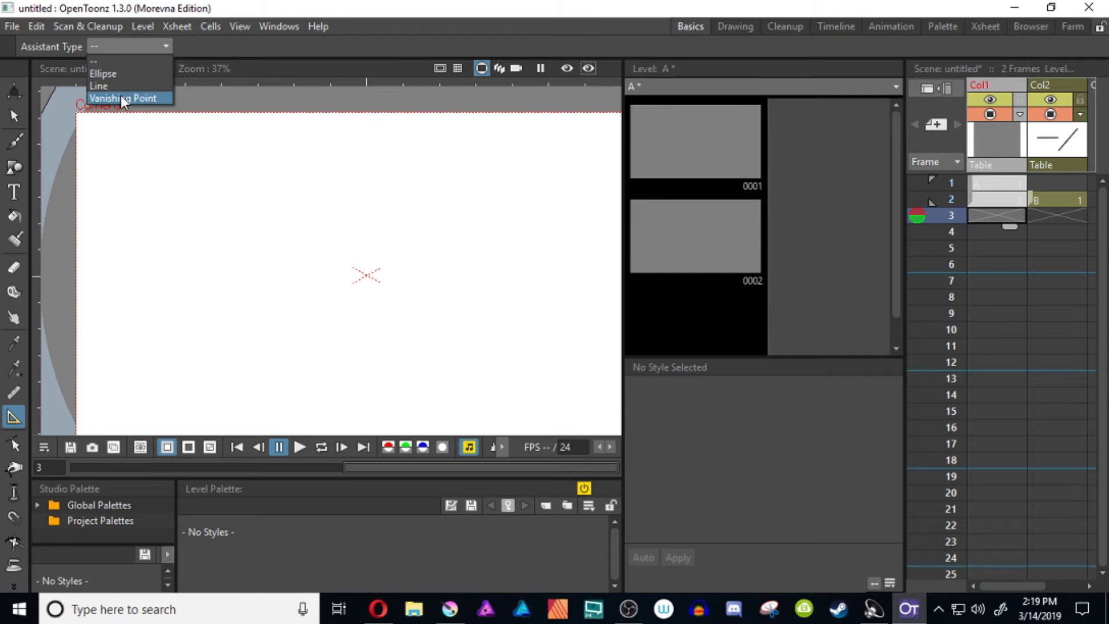
click(331, 242)
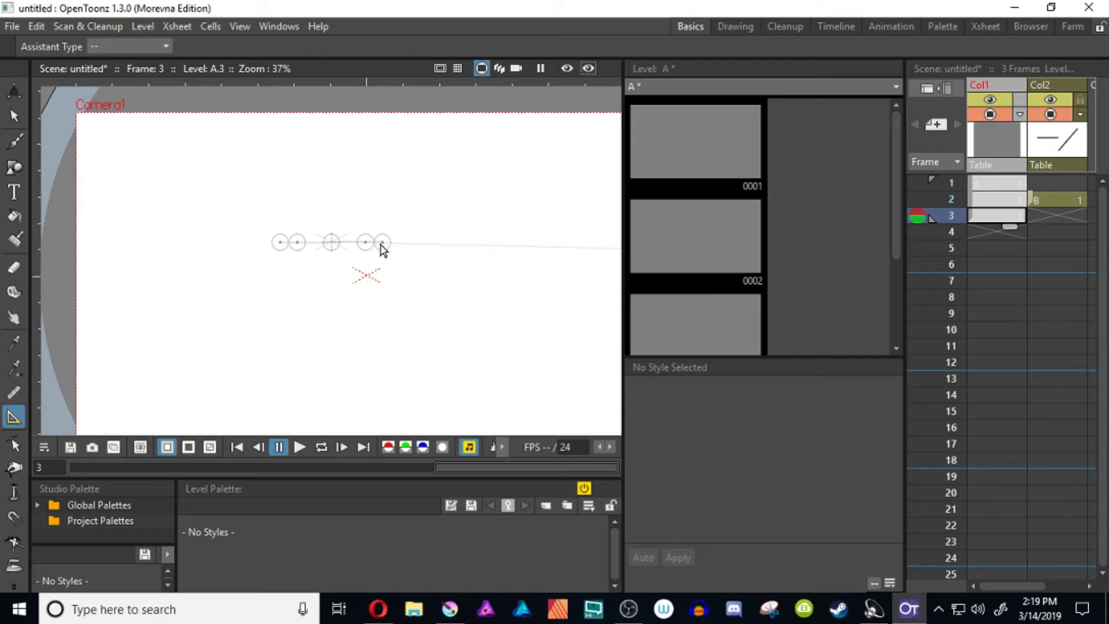
drag(383, 243, 448, 246)
drag(278, 239, 251, 248)
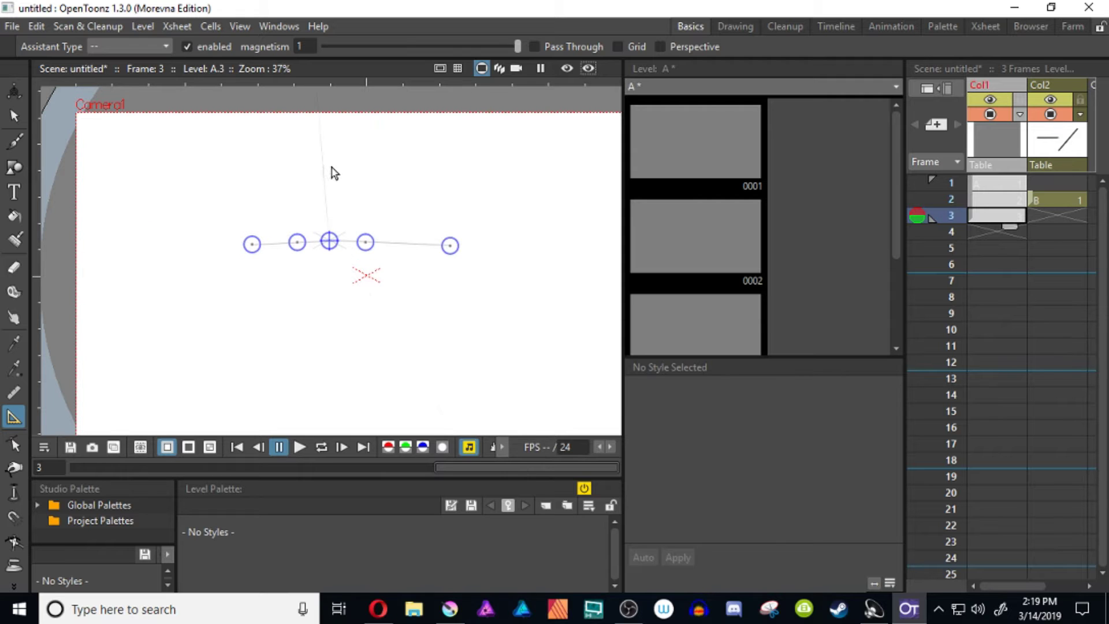
Step: Add a second Vanishing Point assistant near the canvas's right side and move the first one's centre to the camera's left edge
click(563, 250)
click(130, 46)
click(124, 96)
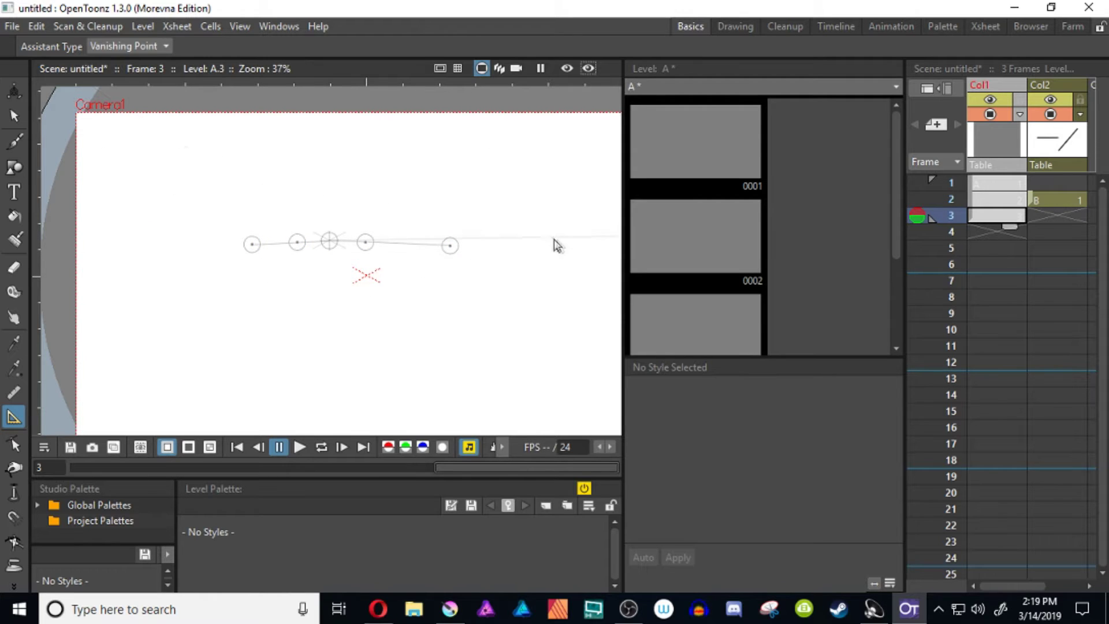
click(554, 243)
drag(329, 245, 67, 240)
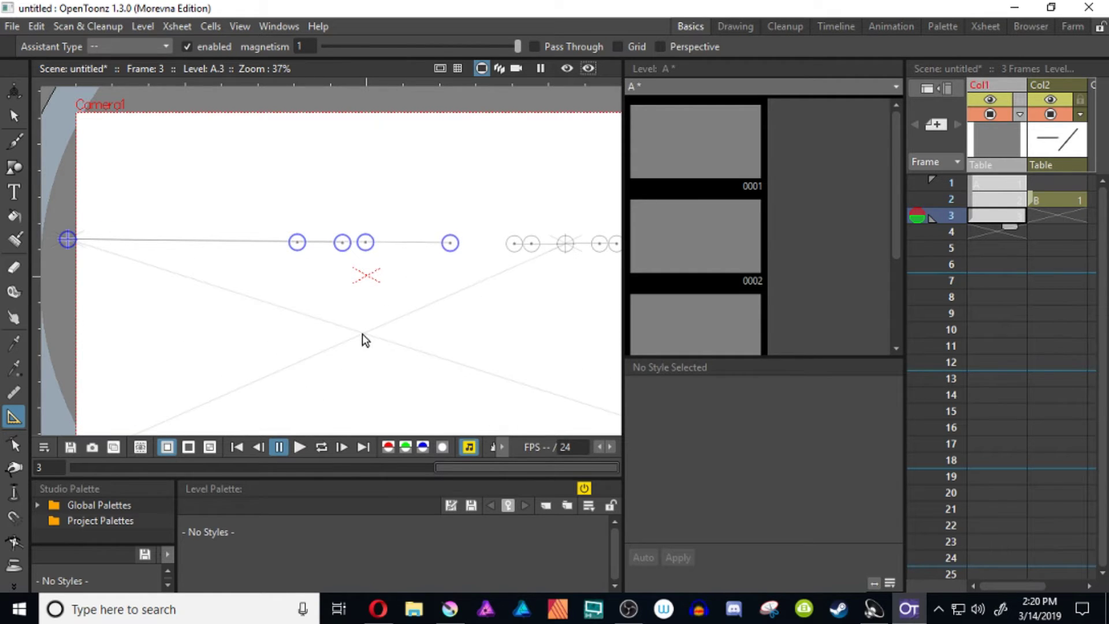
Step: Draw a V of two guided brush strokes on Col2's frame 3, following the two vanishing points
click(1057, 214)
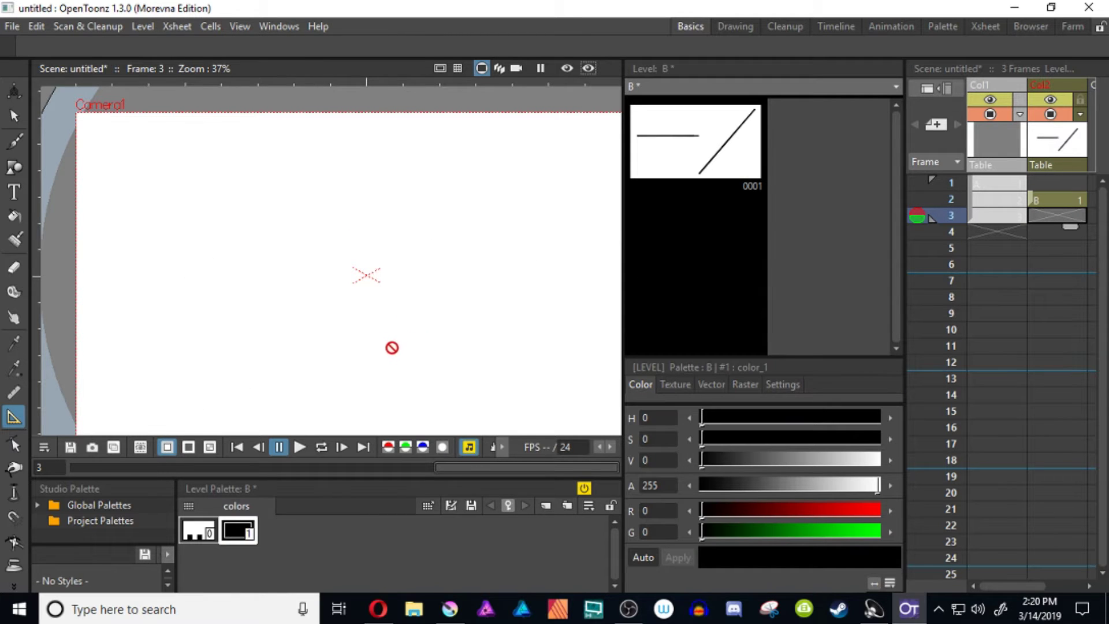
key(b)
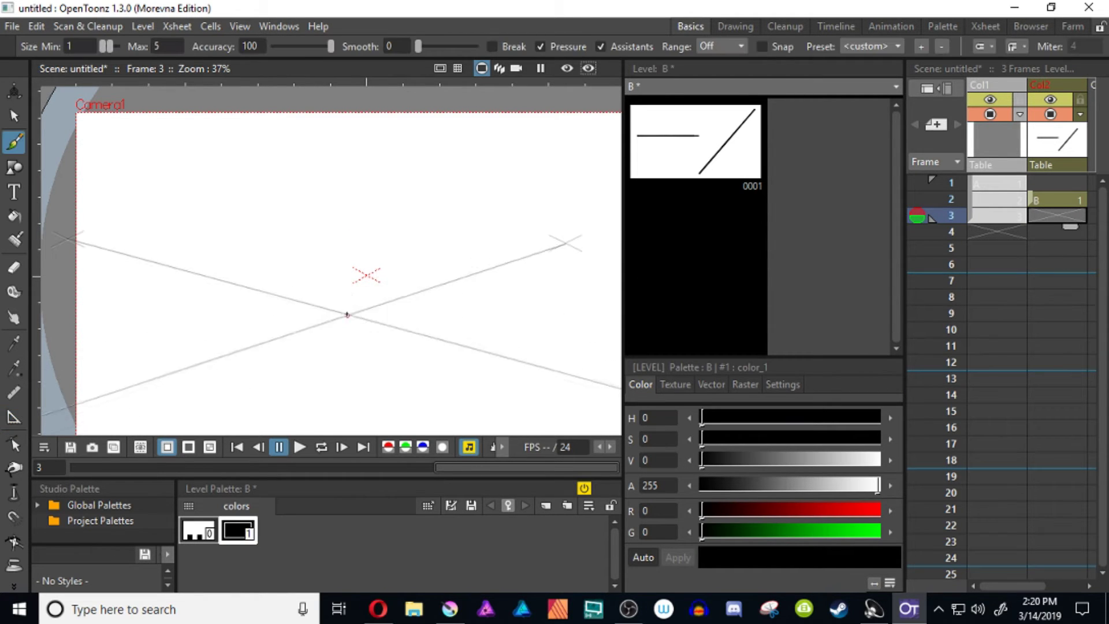
mouse_move(476, 306)
mouse_down()
mouse_move(366, 361)
mouse_move(386, 375)
mouse_move(264, 323)
mouse_up()
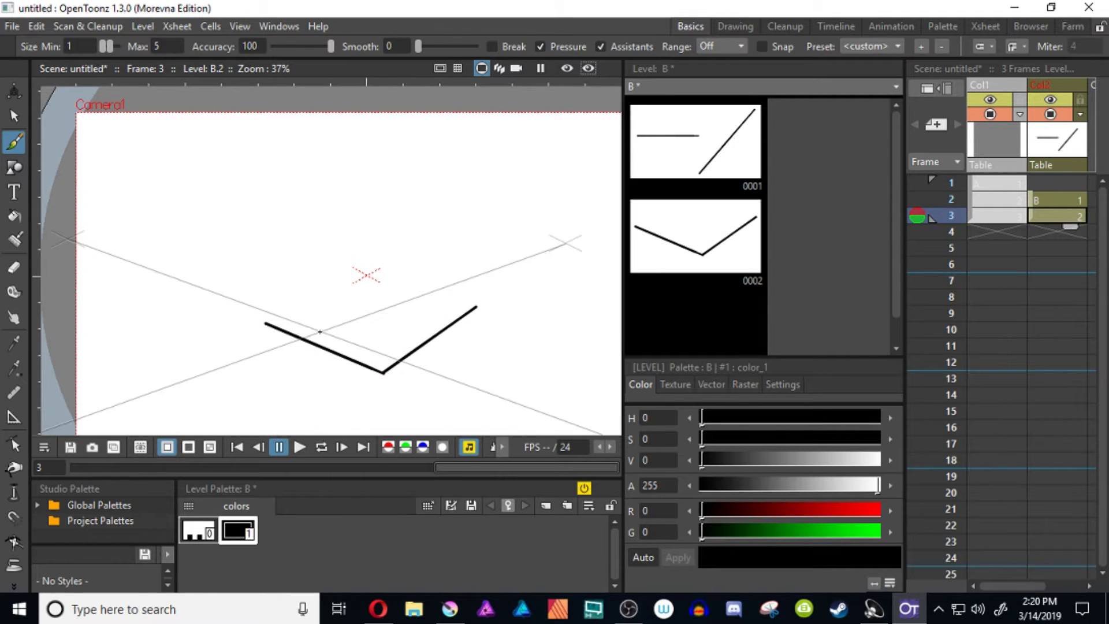
Step: Disable the brush's Assistants option and draw freehand uprights from the V's lower corner and its right end
click(602, 46)
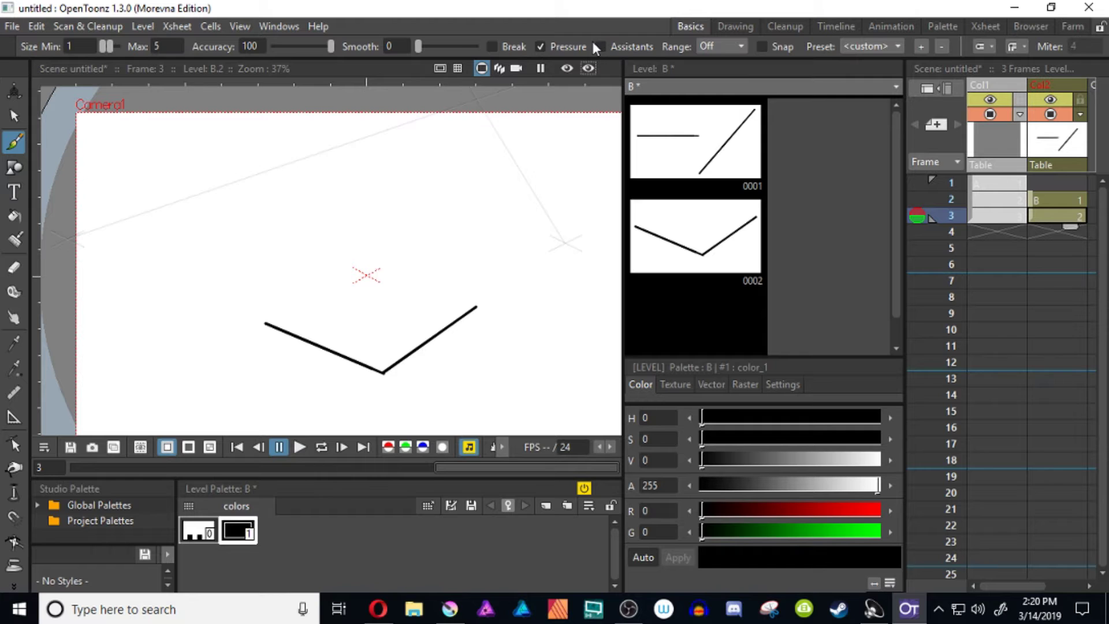
drag(383, 372, 377, 269)
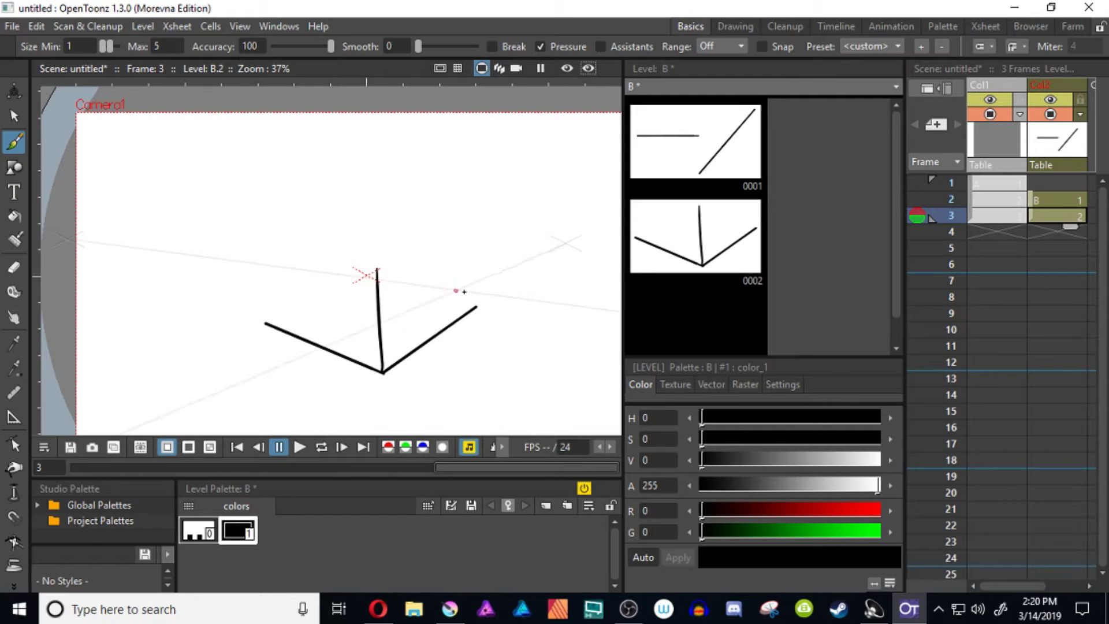
drag(477, 306, 469, 209)
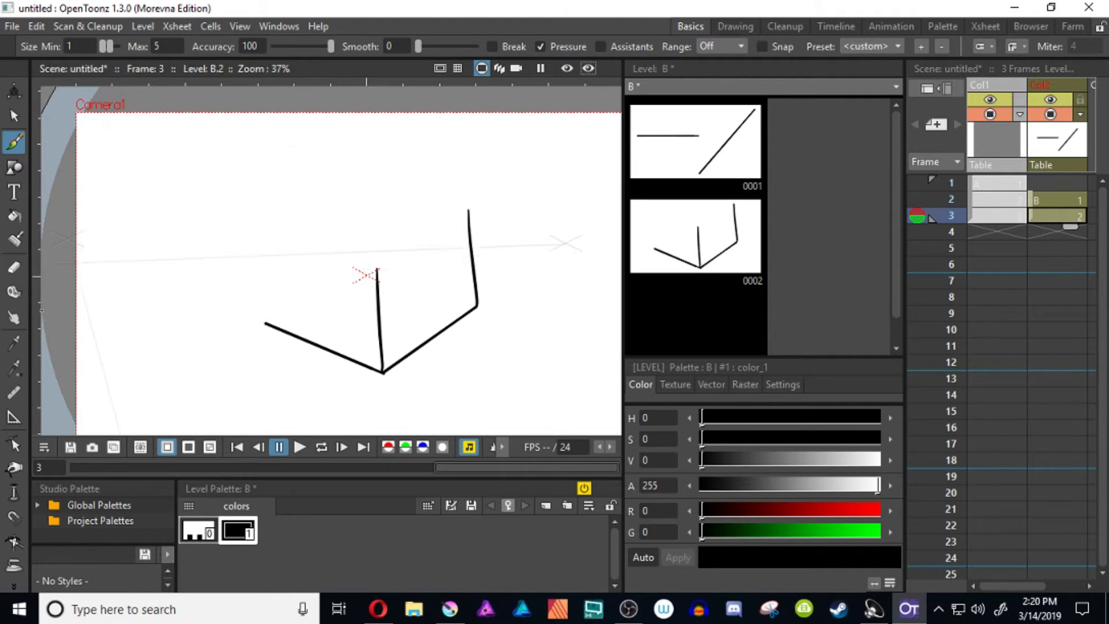
click(13, 417)
click(994, 215)
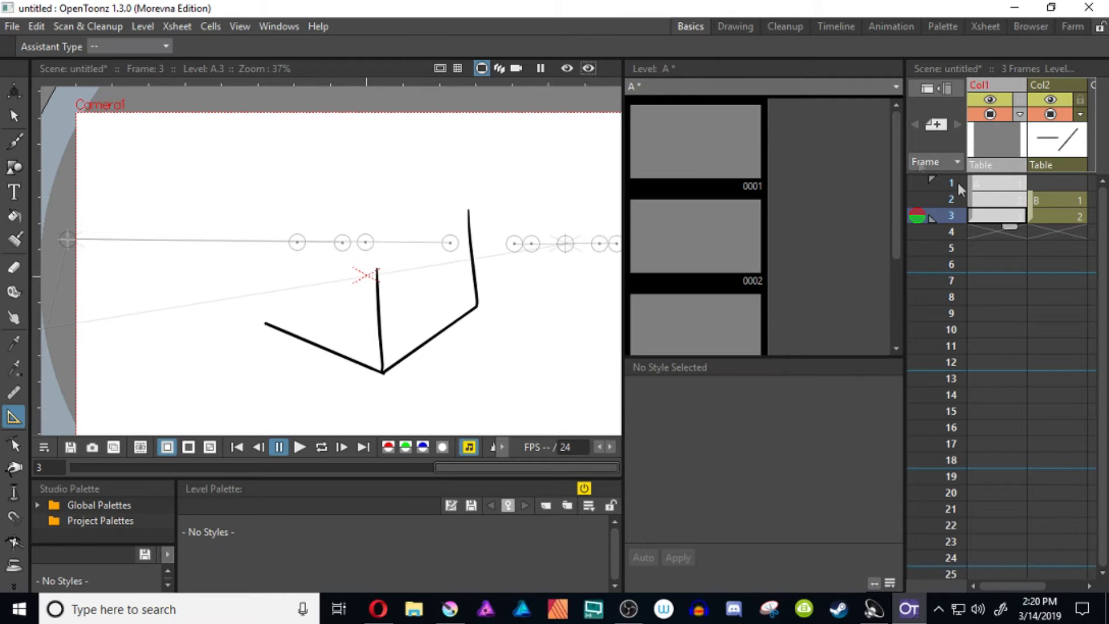
click(137, 48)
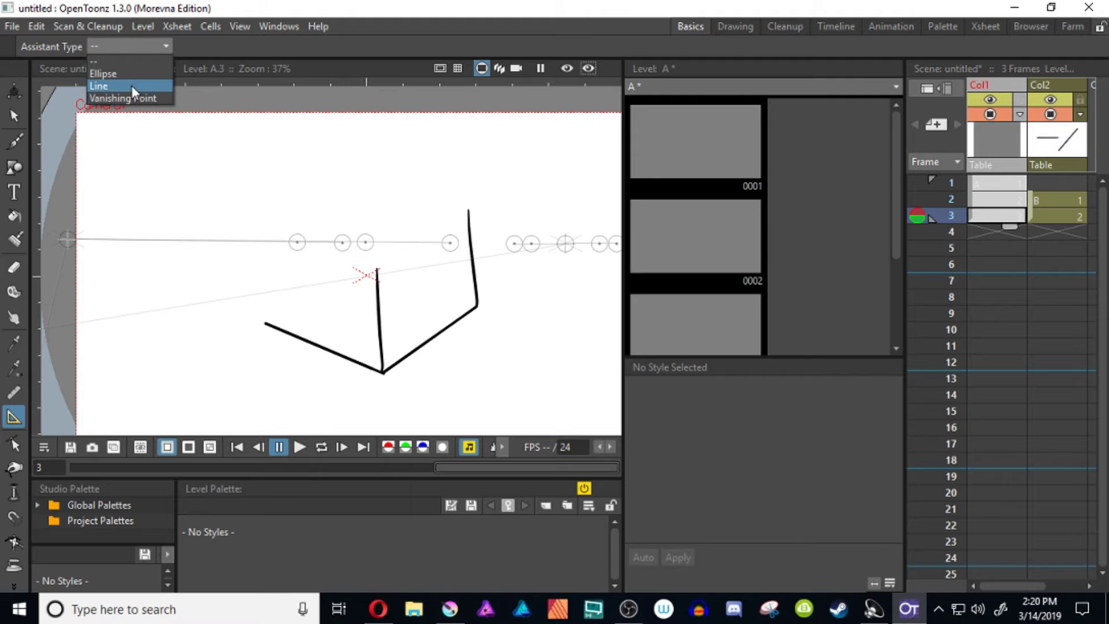
click(1081, 216)
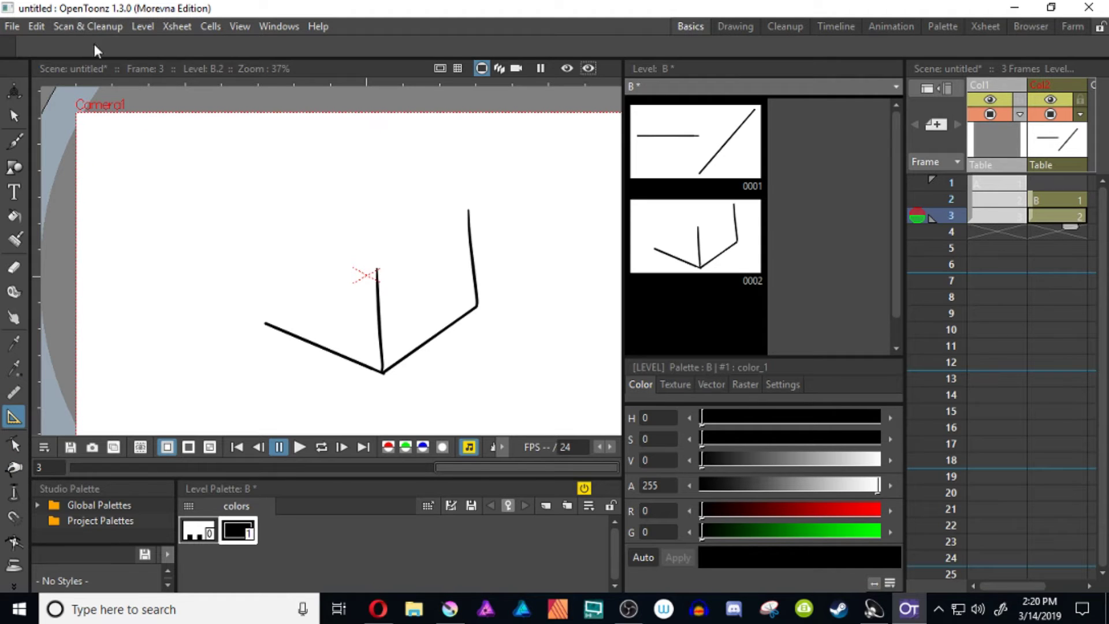
key(b)
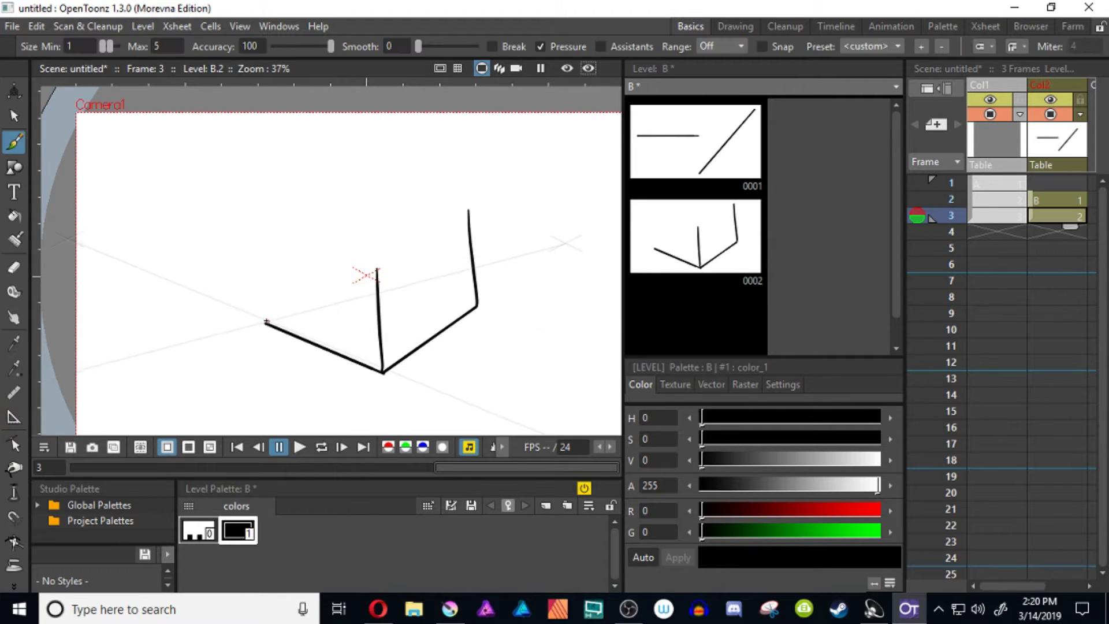
Step: Draw the box's left upright freehand, then re-enable Assistants and draw the guided top edge from the middle upright to the right one
drag(266, 321, 264, 184)
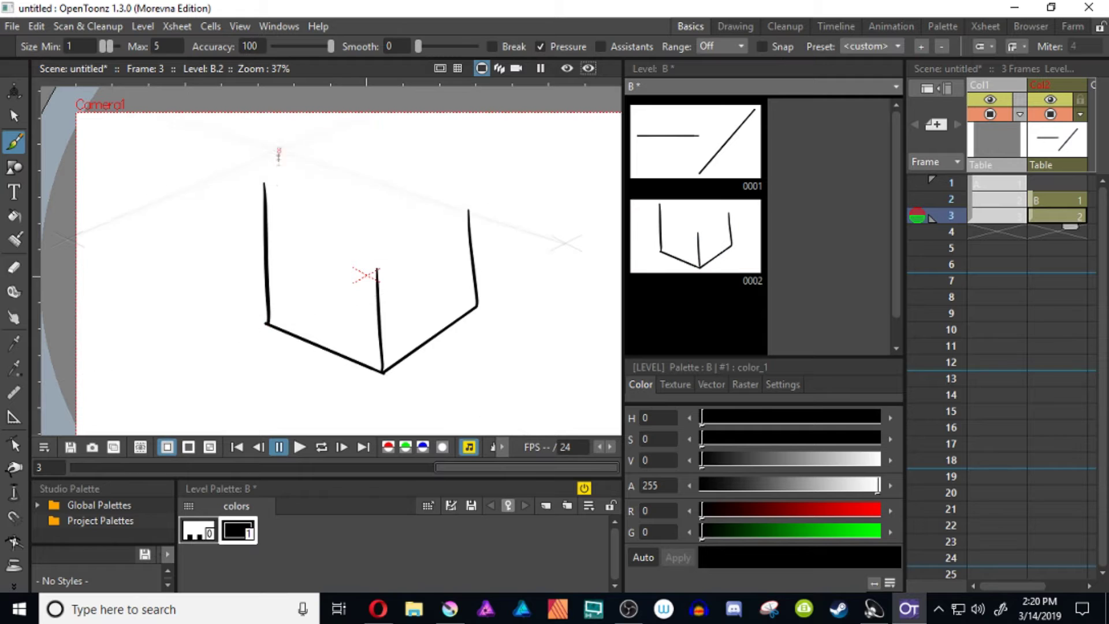
click(601, 47)
drag(377, 269, 471, 256)
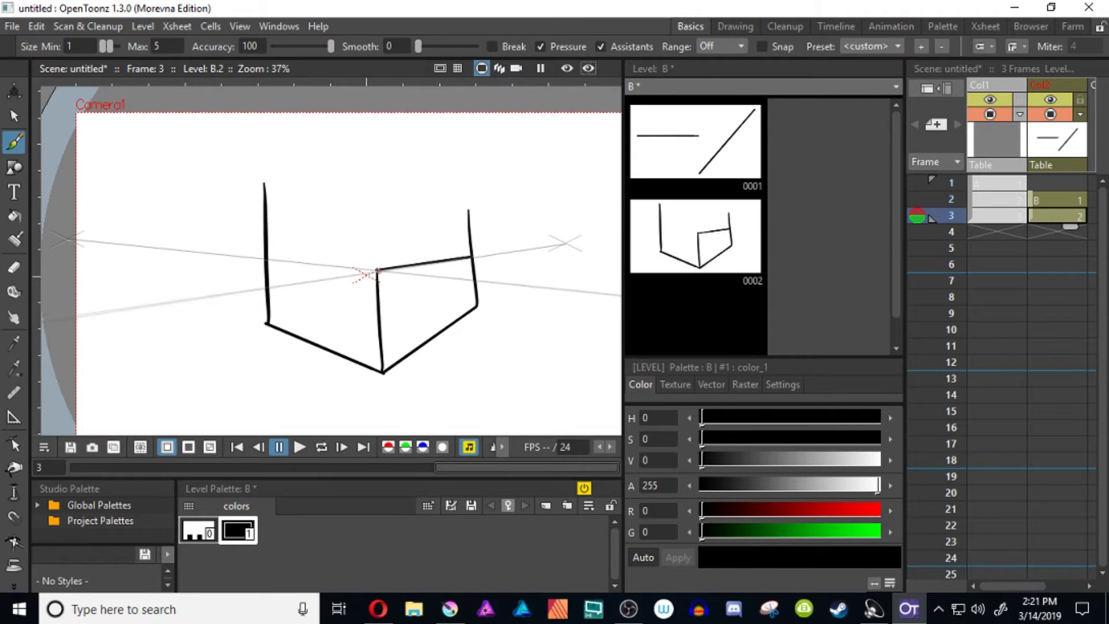
Step: Complete the box's guided top edges, then erase the left and right uprights above them and the overshoot at the right corner
mouse_move(377, 269)
mouse_down()
mouse_move(265, 258)
mouse_move(484, 258)
mouse_up()
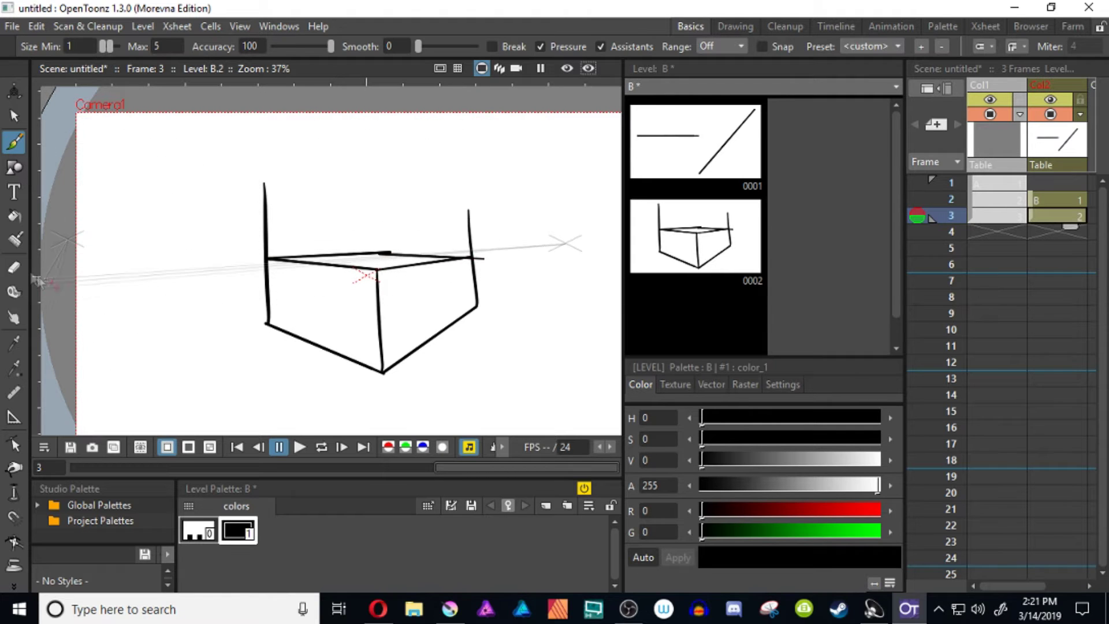
click(14, 267)
drag(265, 188, 266, 238)
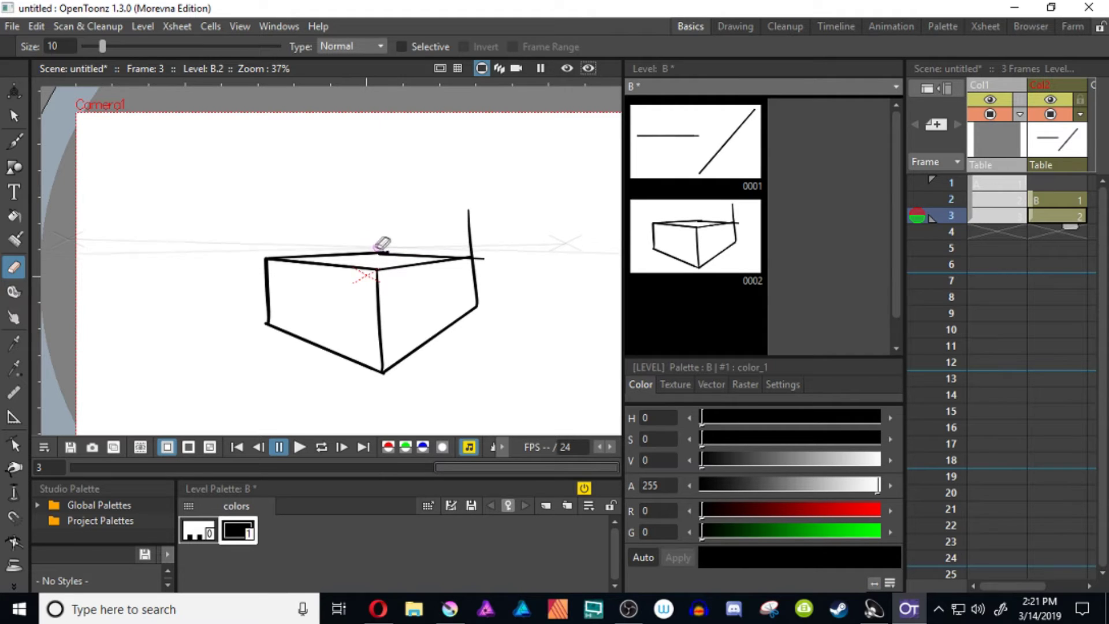
drag(488, 249, 474, 190)
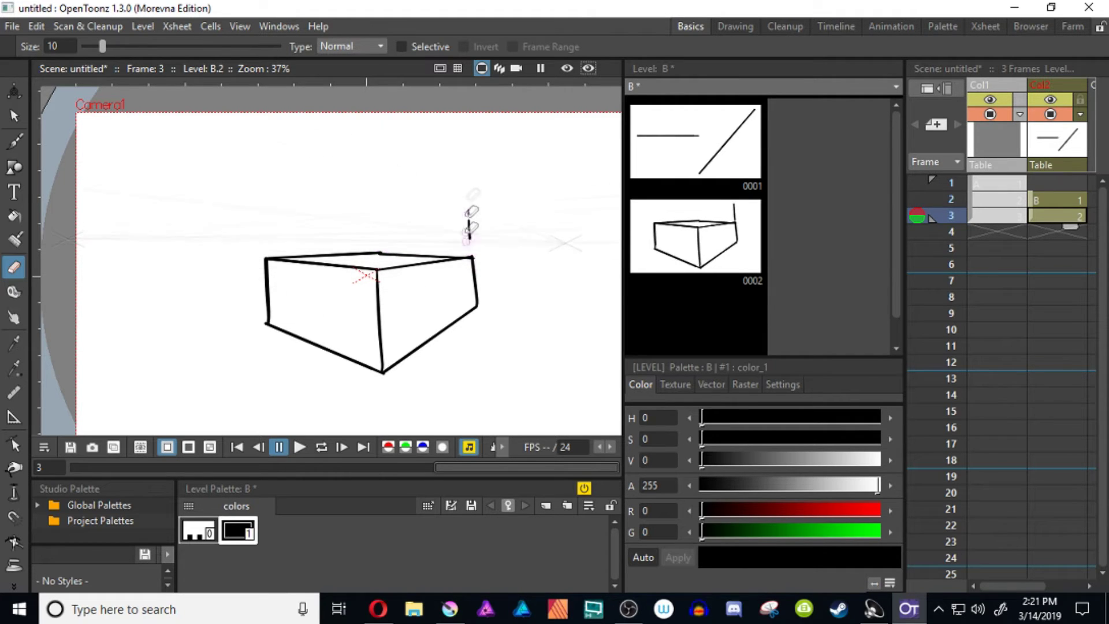
Step: Draw a small guided base for a second tier on the box's top face with the brush
key(b)
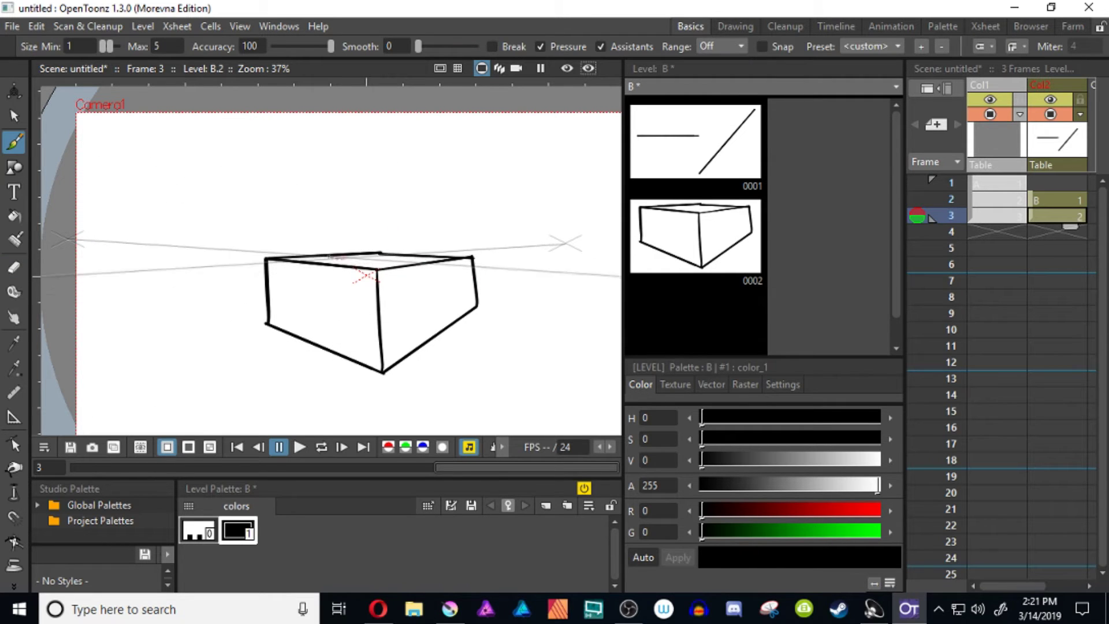
drag(377, 265, 412, 260)
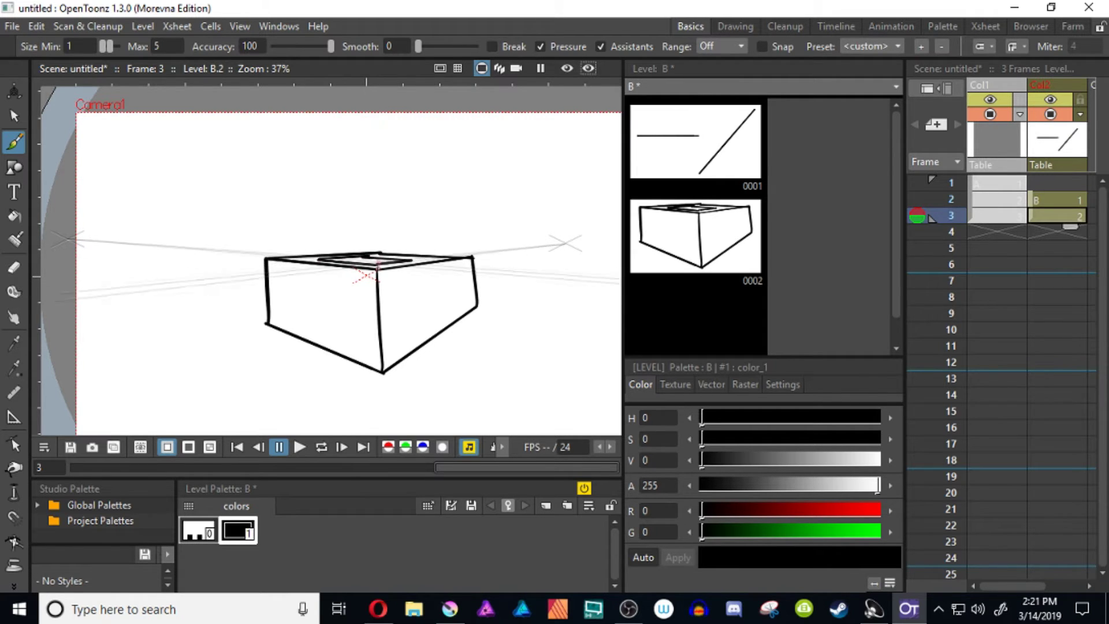
key(ctrl)
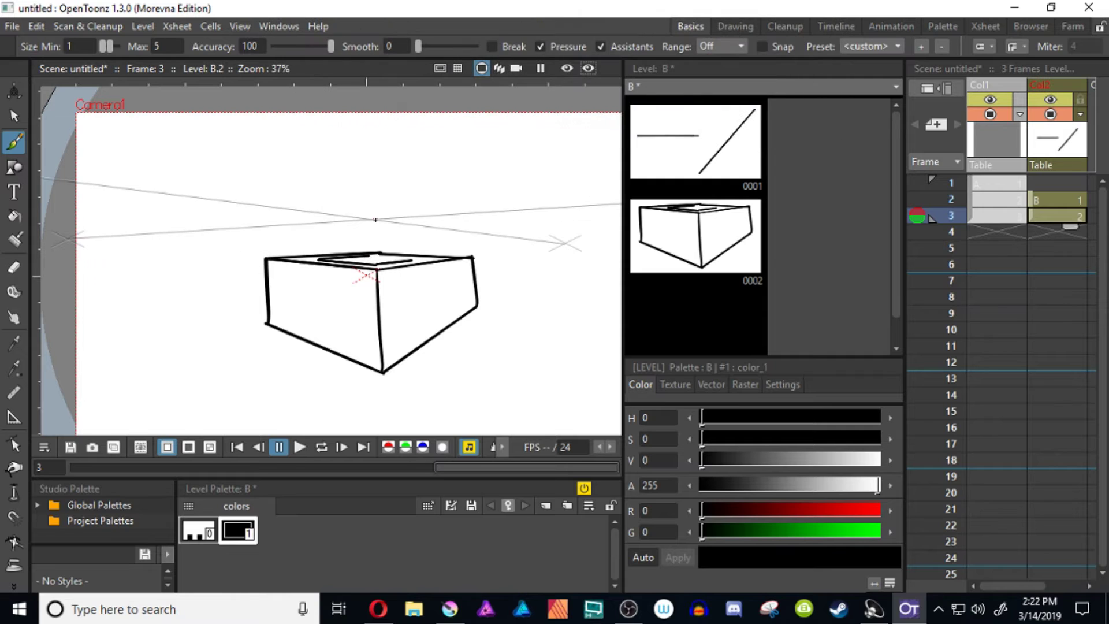
Step: Disable the brush's Assistants option and draw three short freehand uprights from the corners of the second tier's base, redoing overlong ones
click(601, 46)
drag(411, 257, 406, 185)
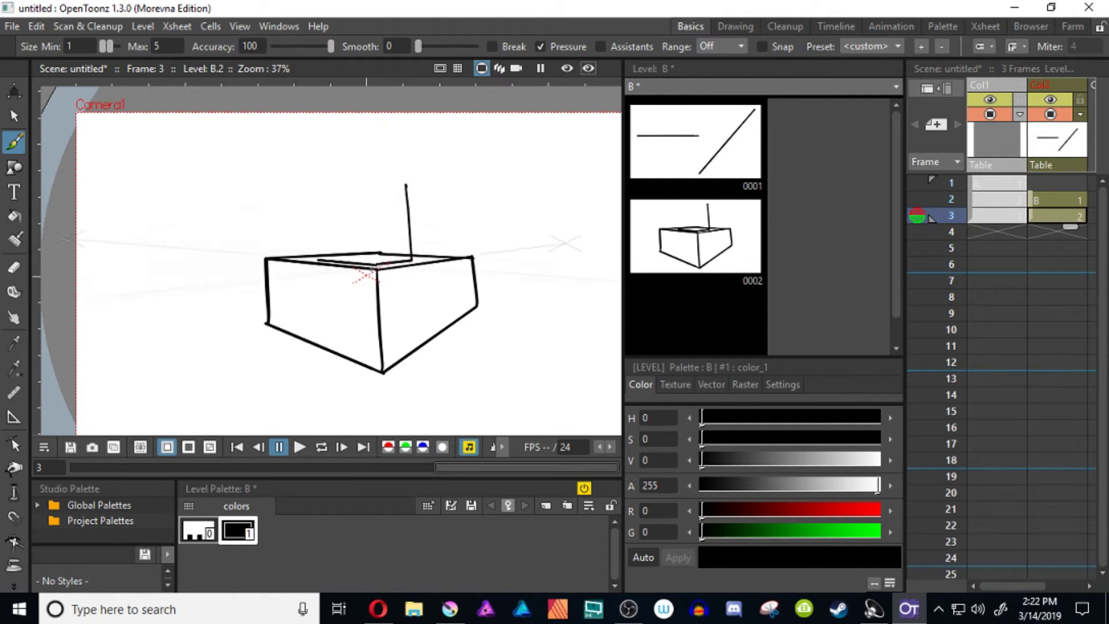
key(ctrl+z)
drag(412, 260, 412, 224)
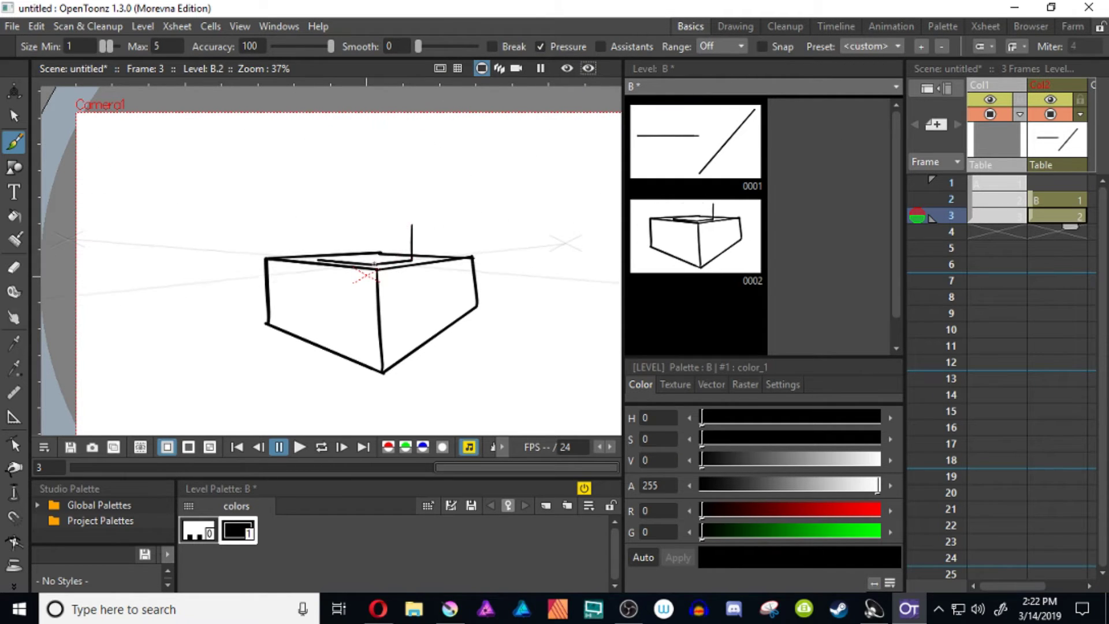
drag(319, 258, 316, 193)
key(ctrl+z)
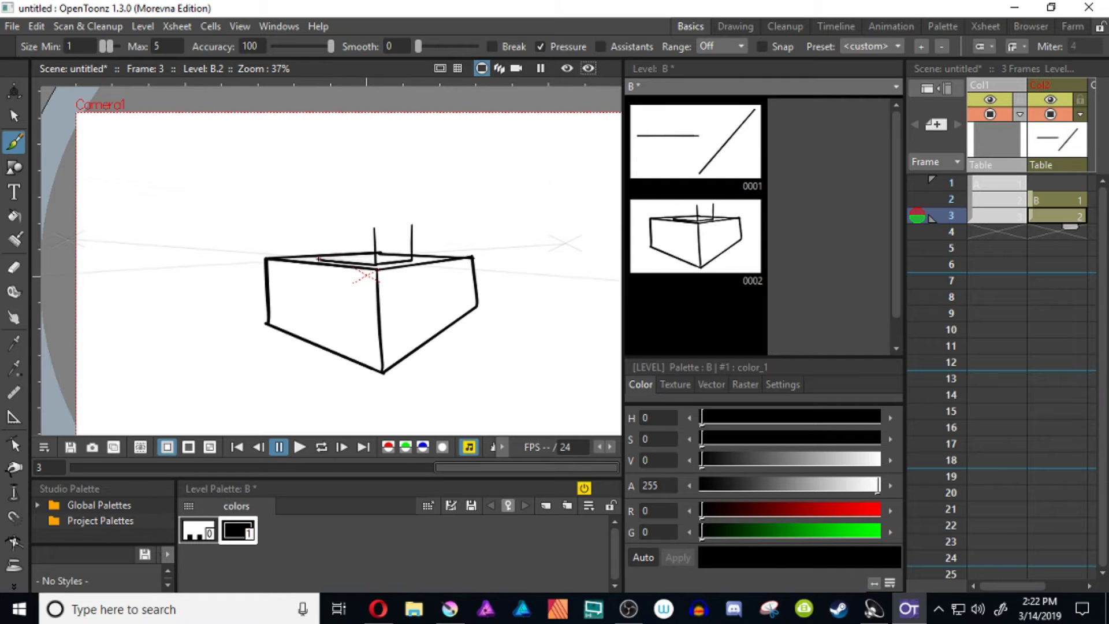
mouse_move(320, 260)
mouse_down()
mouse_move(320, 226)
mouse_move(317, 263)
mouse_move(355, 101)
mouse_move(340, 90)
mouse_move(376, 251)
mouse_move(373, 230)
mouse_move(410, 230)
mouse_move(315, 232)
mouse_up()
Step: Re-enable Assistants, draw the second tier's guided top edges, and erase the hidden lines and overshooting ends around it
click(600, 46)
key(a)
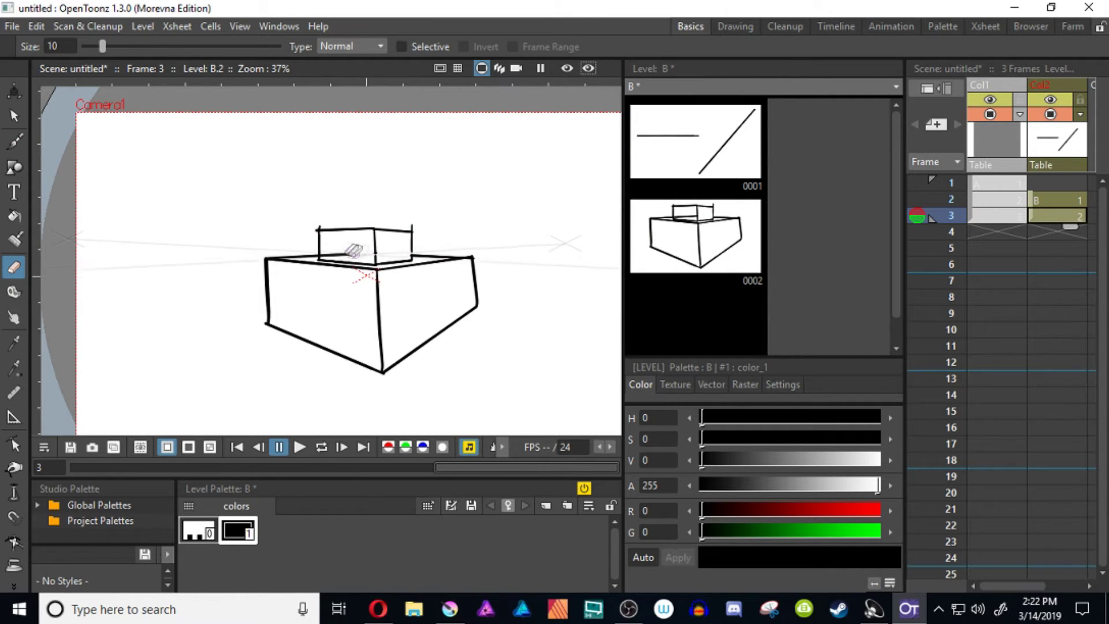
drag(321, 225, 318, 228)
drag(417, 226, 409, 227)
Step: Draw freehand uprights for a third tier with Assistants off, then re-enable it and draw the tier's guided front edges
key(b)
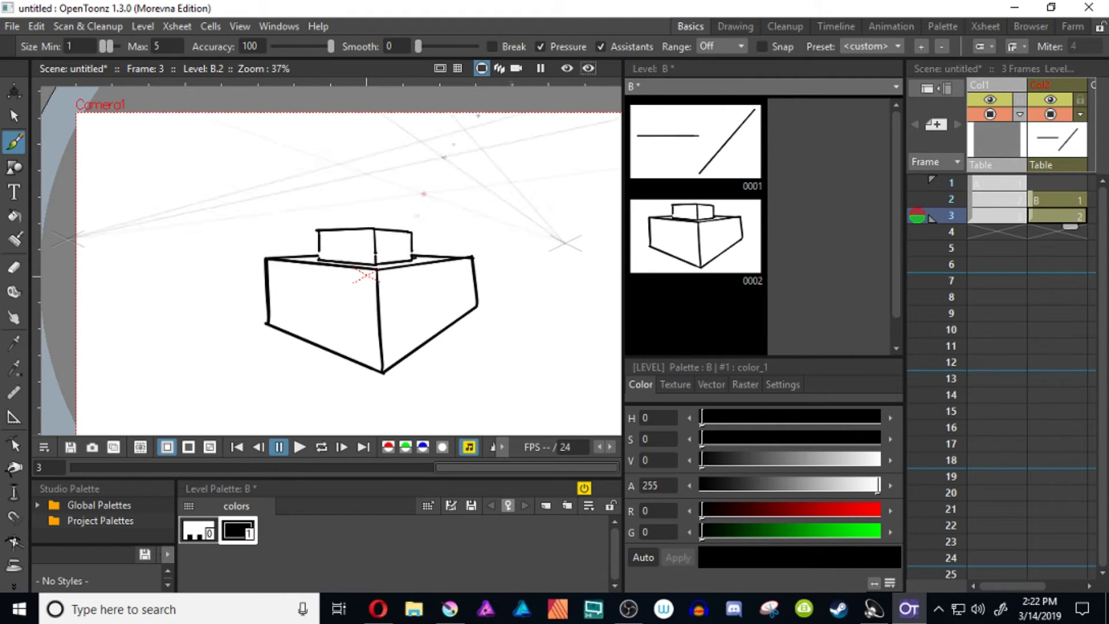
click(600, 47)
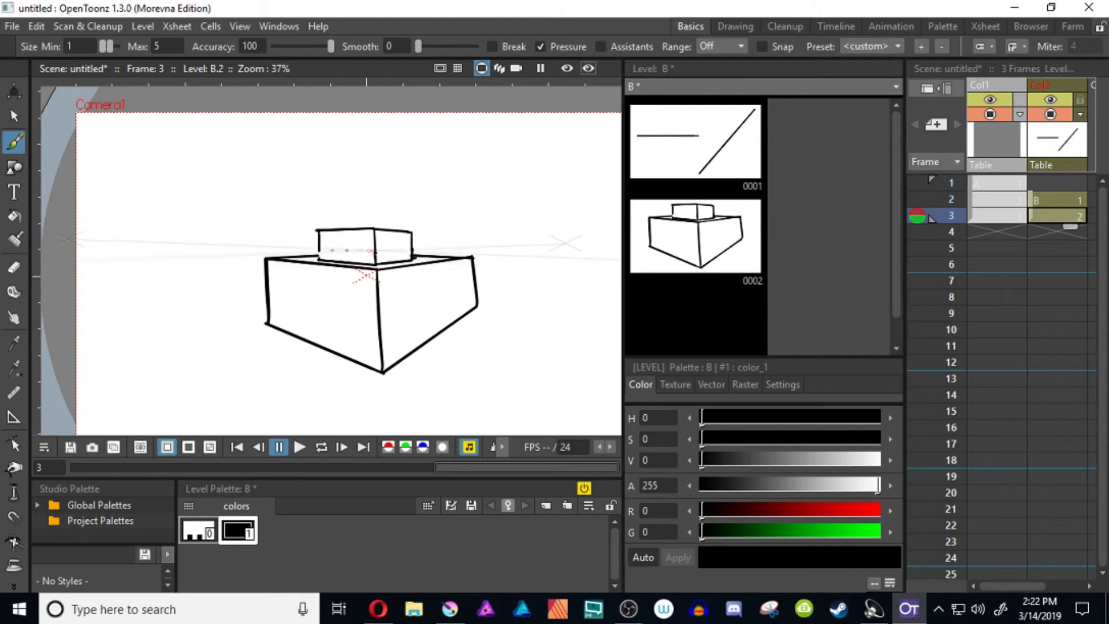
mouse_move(394, 197)
mouse_down()
mouse_move(395, 230)
mouse_move(369, 227)
mouse_move(329, 194)
mouse_move(395, 212)
mouse_move(333, 211)
mouse_up()
click(600, 46)
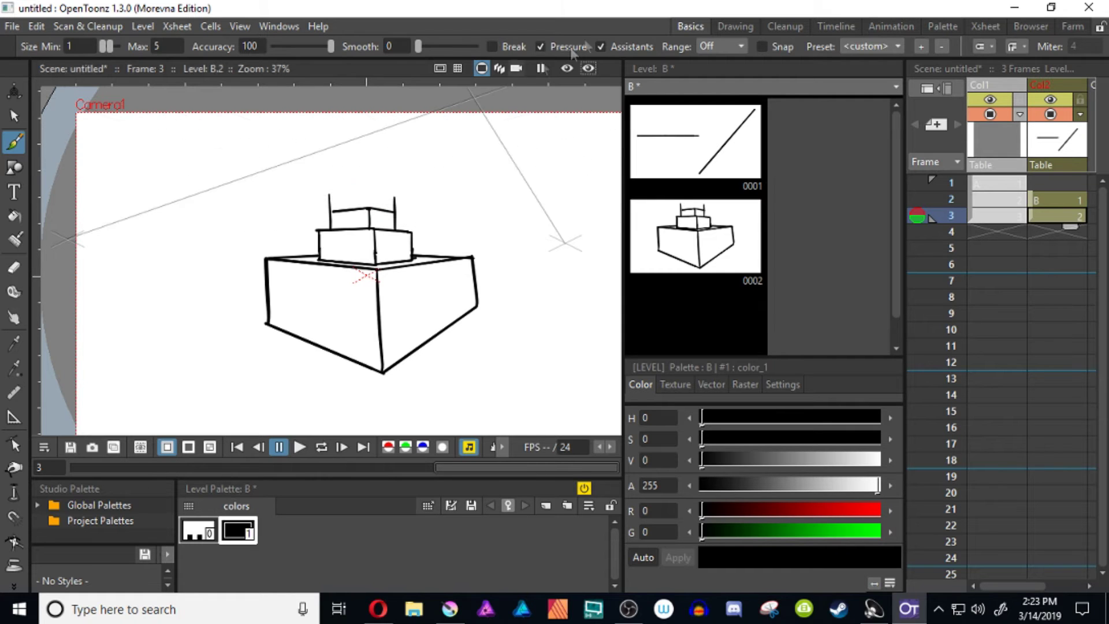
Step: Disable Assistants and draw freehand spiky ornaments on top of the third tier's three uprights
click(601, 47)
key(ctrl+z)
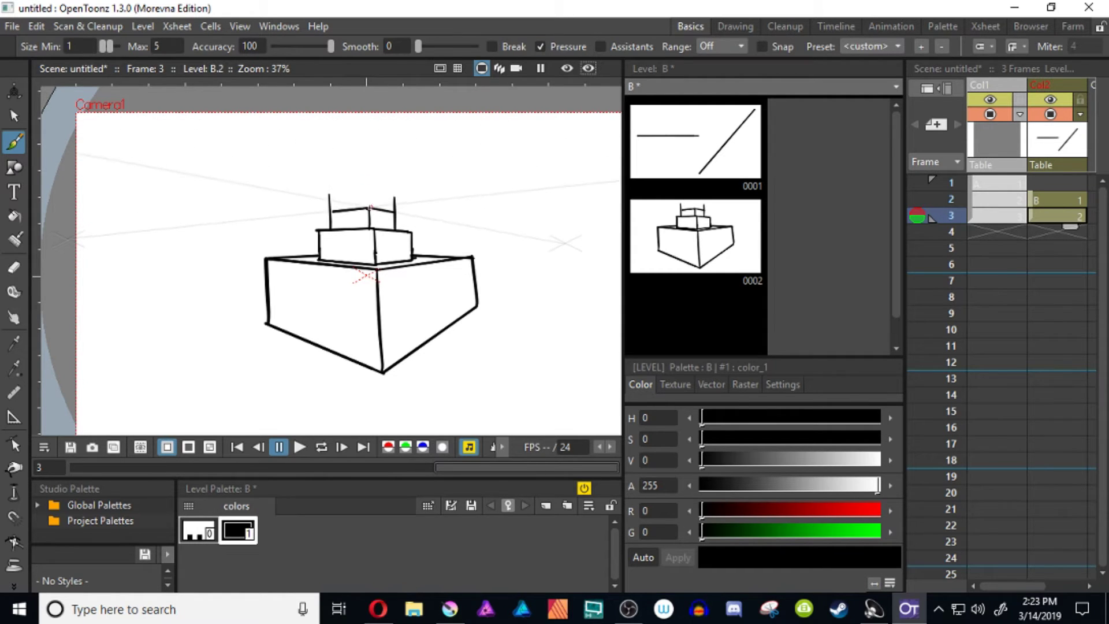
mouse_move(369, 208)
mouse_down()
mouse_move(369, 191)
mouse_move(388, 208)
mouse_up()
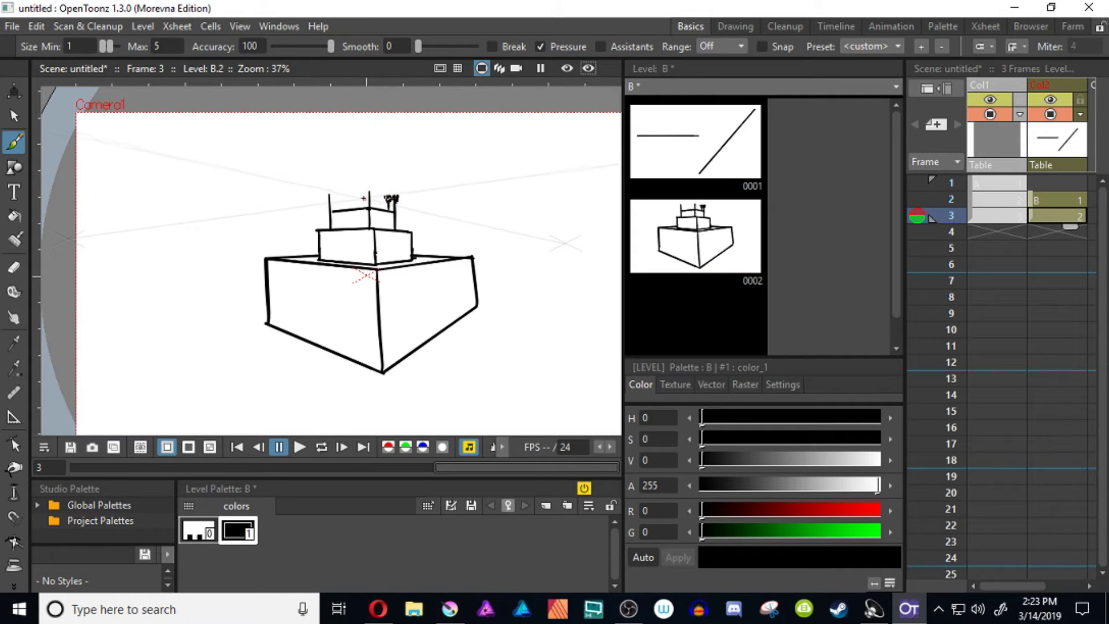
mouse_move(363, 198)
mouse_down()
mouse_move(373, 192)
mouse_move(325, 196)
mouse_up()
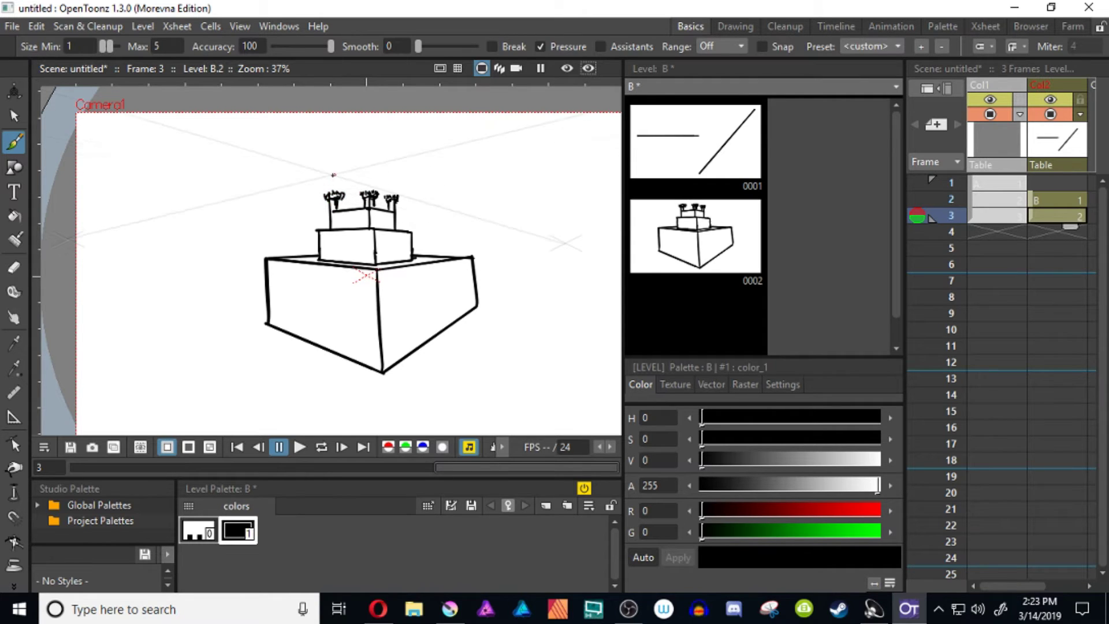
Step: Draw similar freehand spiky ornaments on the large box's right, front and left top corners
mouse_move(473, 246)
mouse_down()
mouse_move(474, 262)
mouse_move(460, 250)
mouse_move(472, 237)
mouse_move(458, 245)
mouse_up()
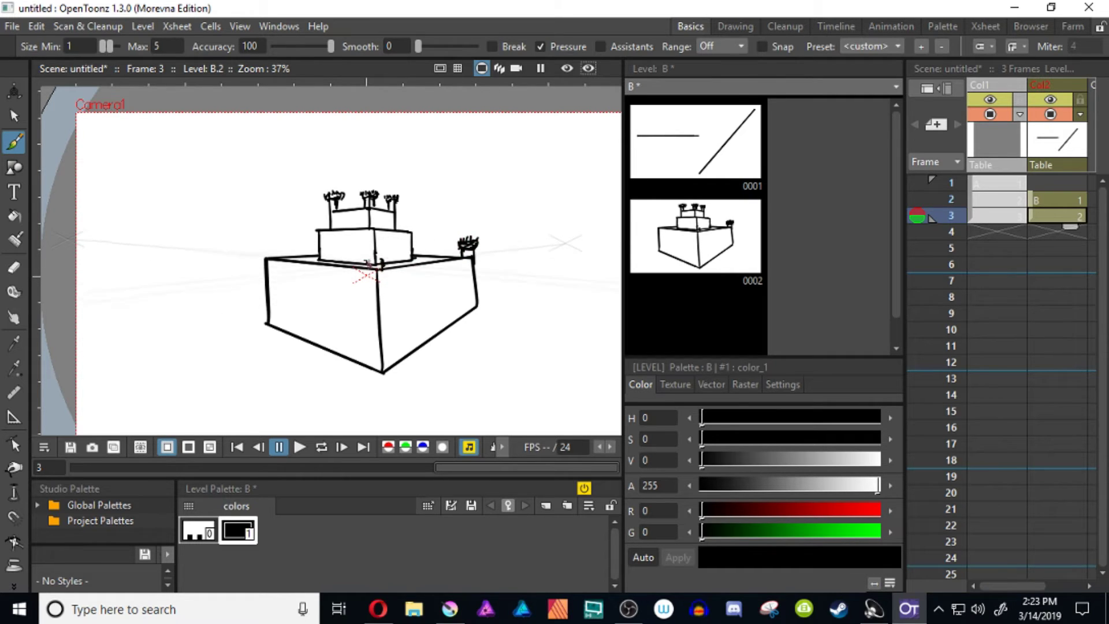
mouse_move(368, 258)
mouse_down()
mouse_move(369, 268)
mouse_move(384, 251)
mouse_up()
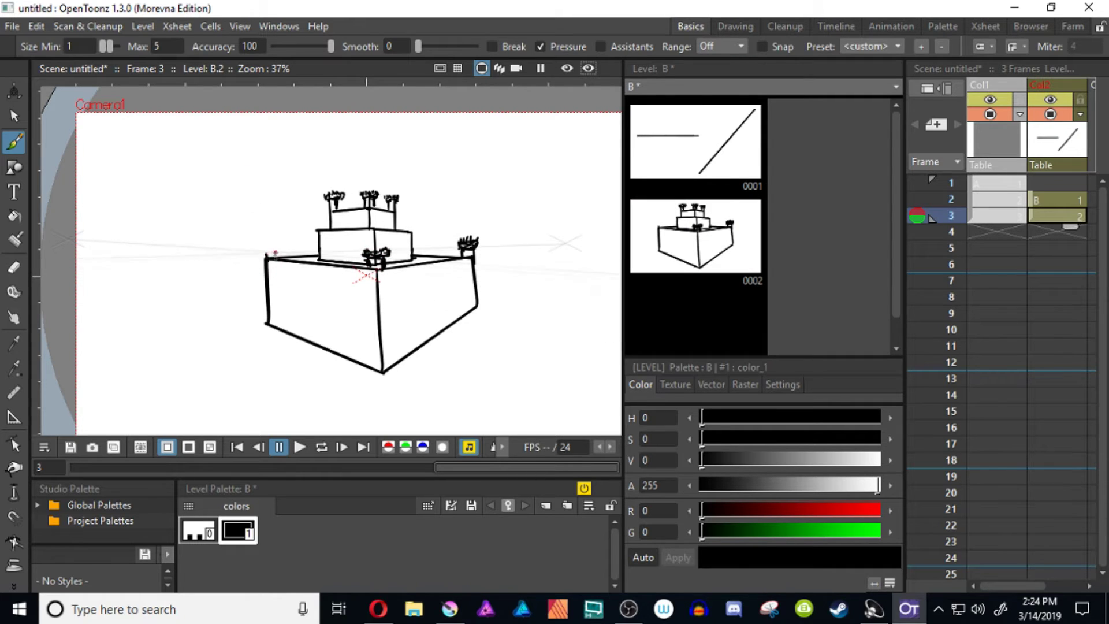
mouse_move(277, 252)
mouse_down()
mouse_move(267, 244)
mouse_move(281, 245)
mouse_up()
click(261, 245)
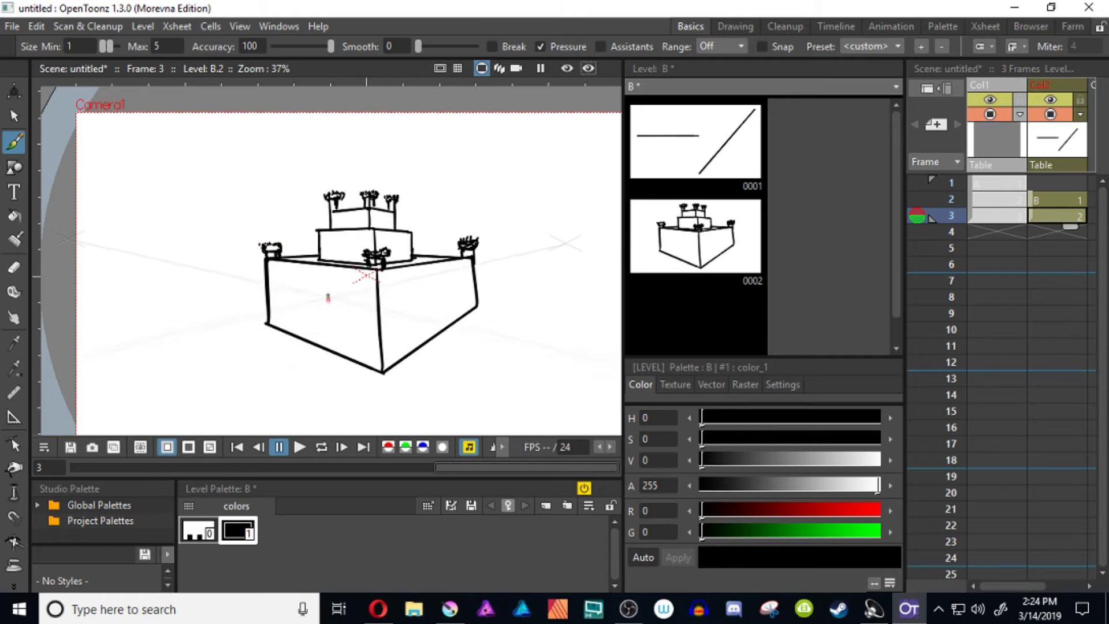
Step: Draw a doorway on the box's left face with freehand vertical sides and a guided top edge
drag(327, 293, 331, 356)
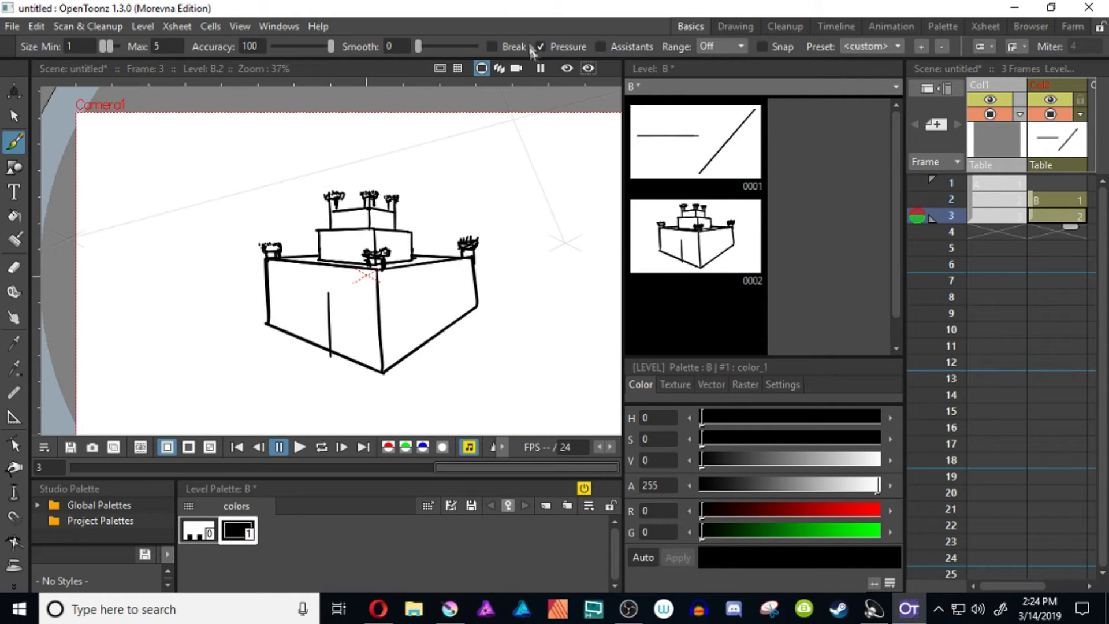
click(601, 46)
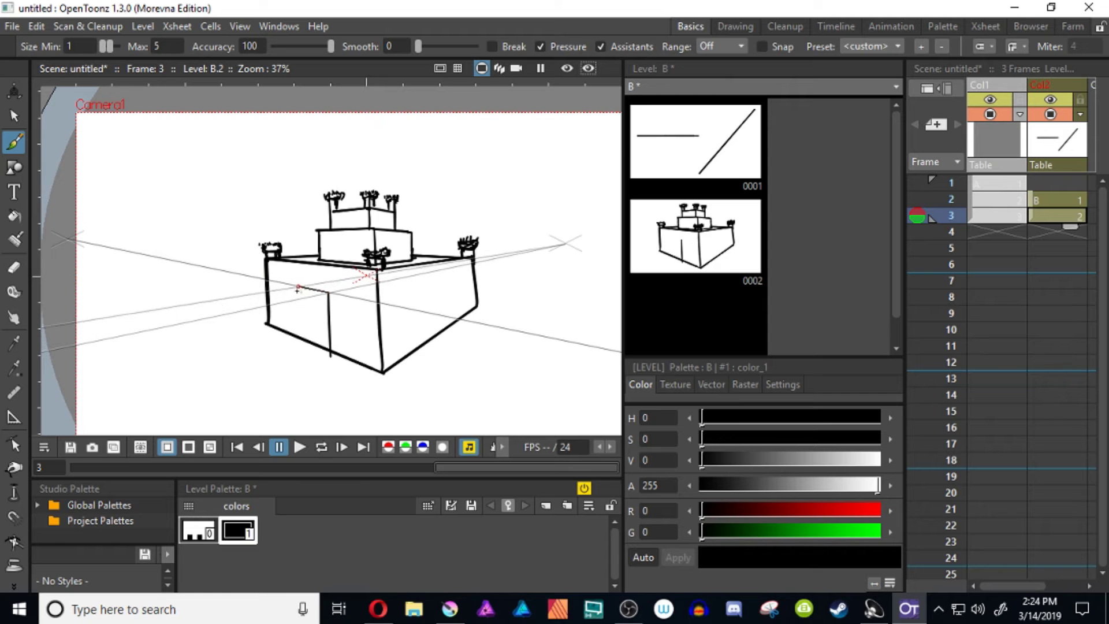
click(600, 46)
drag(300, 289, 300, 333)
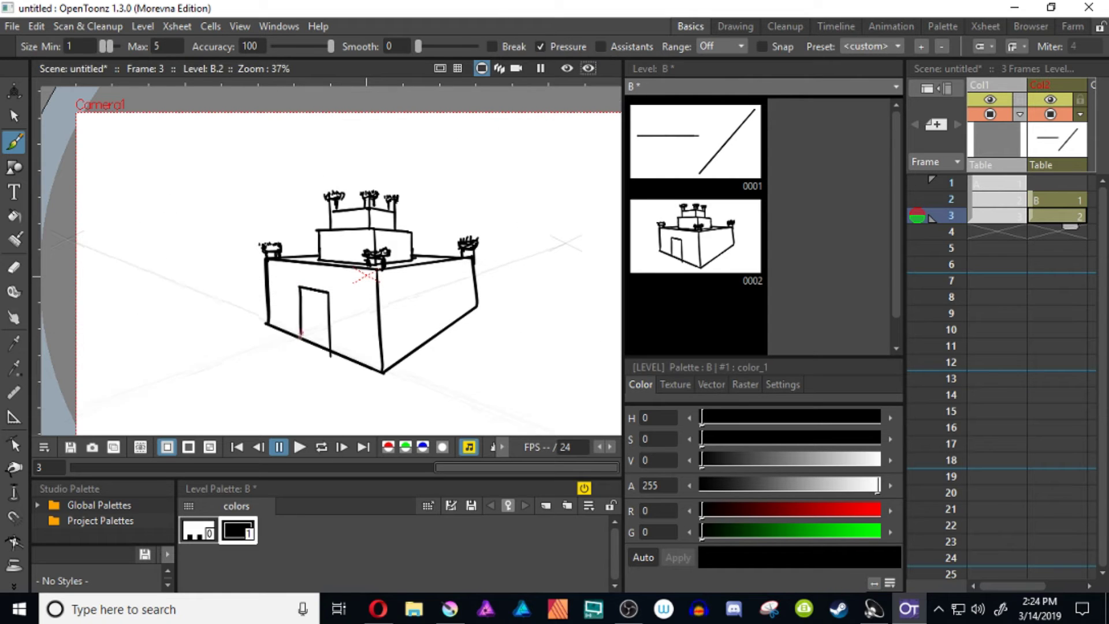
Step: Enable Assistants and draw a guided drawbridge outline extending outward from the foot of the doorway
click(601, 46)
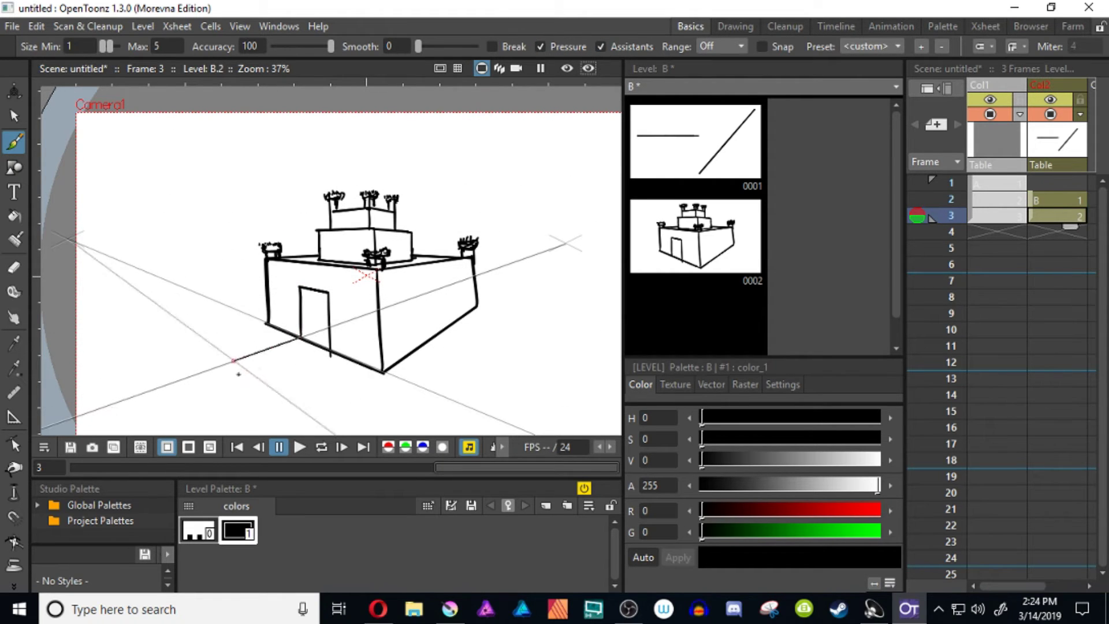
drag(238, 374, 230, 376)
drag(330, 352, 262, 397)
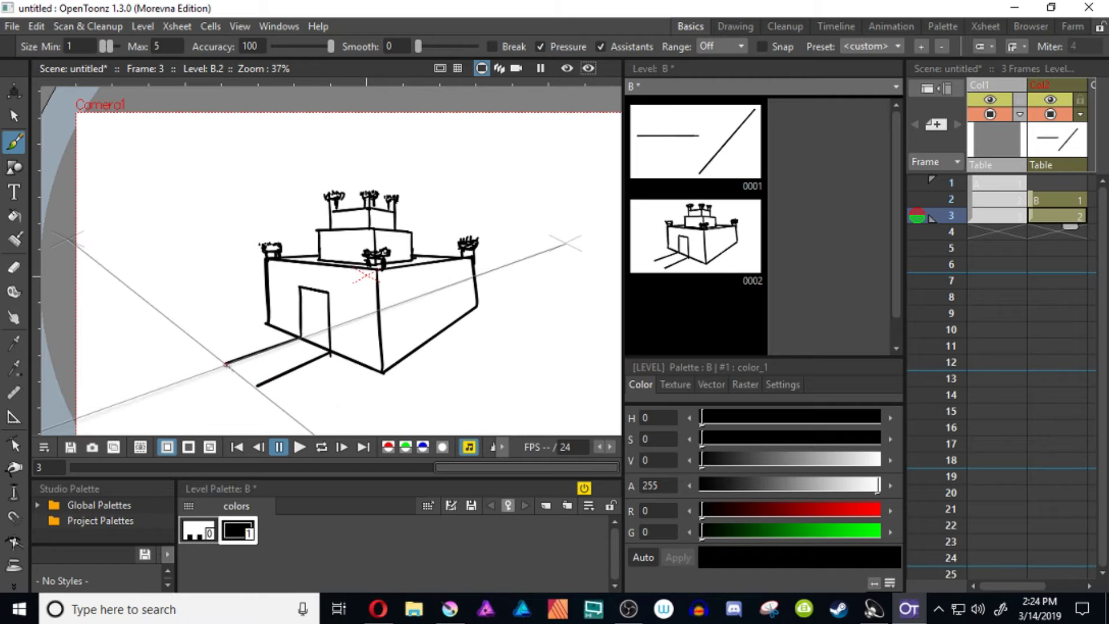
drag(227, 363, 257, 388)
Step: Draw a wavy freehand stroke below the doorway's right corner, then re-enable Assistants and thicken the drawbridge's outer edges
click(600, 46)
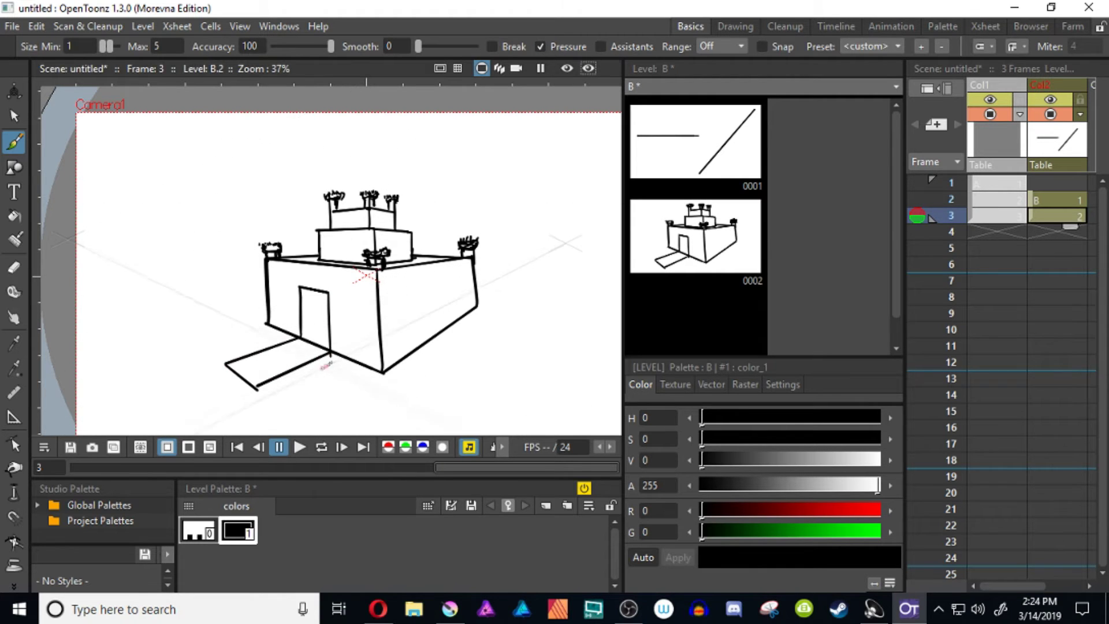
drag(333, 372, 335, 380)
key(ctrl)
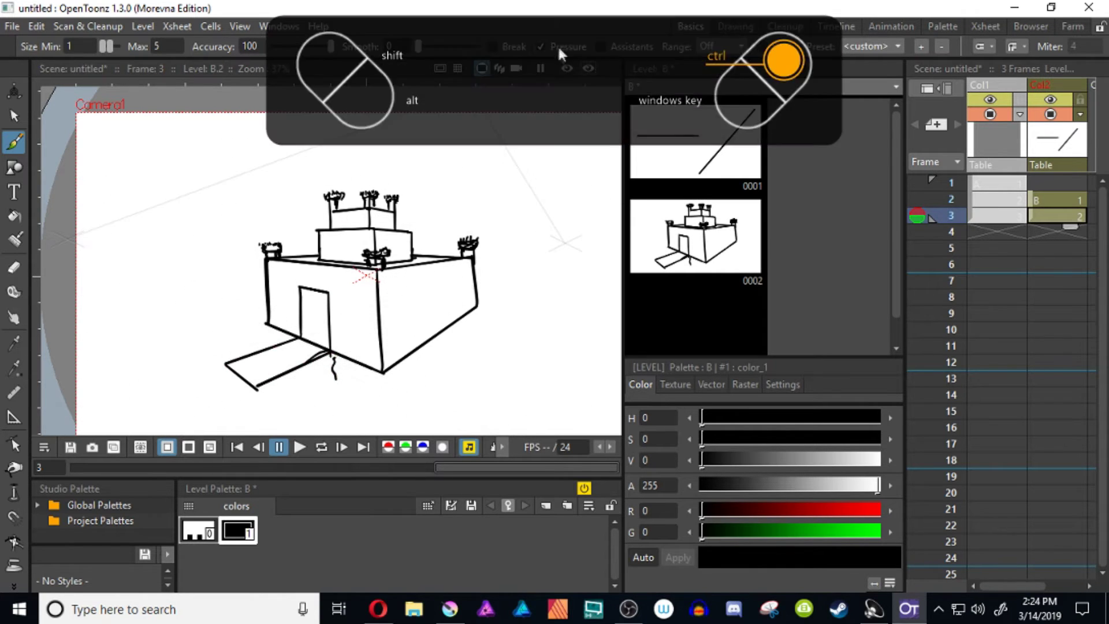
click(600, 46)
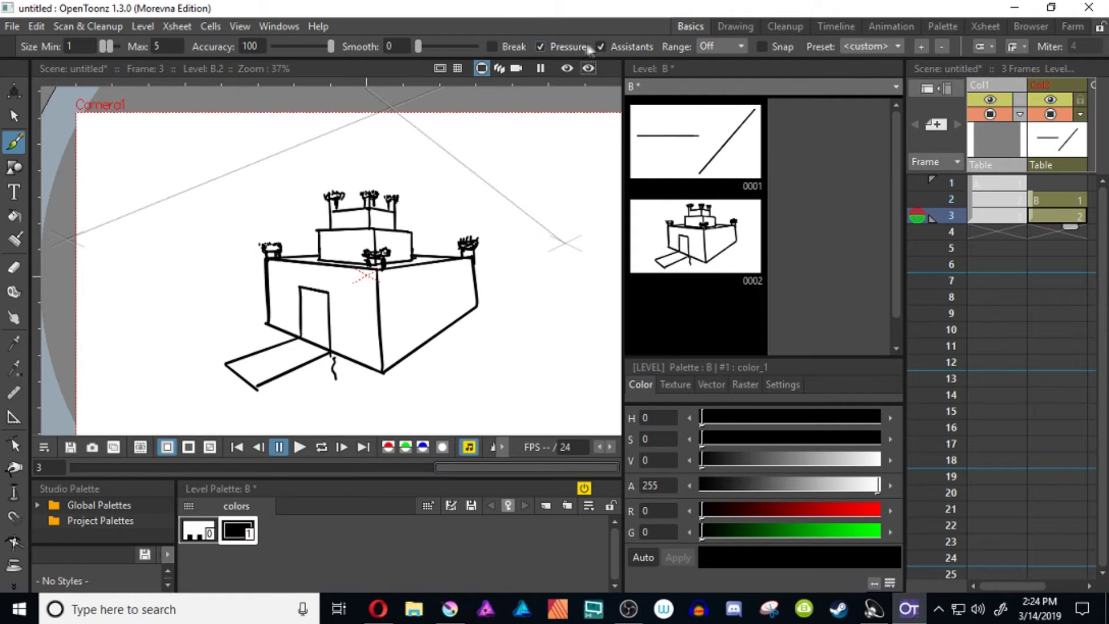
drag(330, 351, 256, 385)
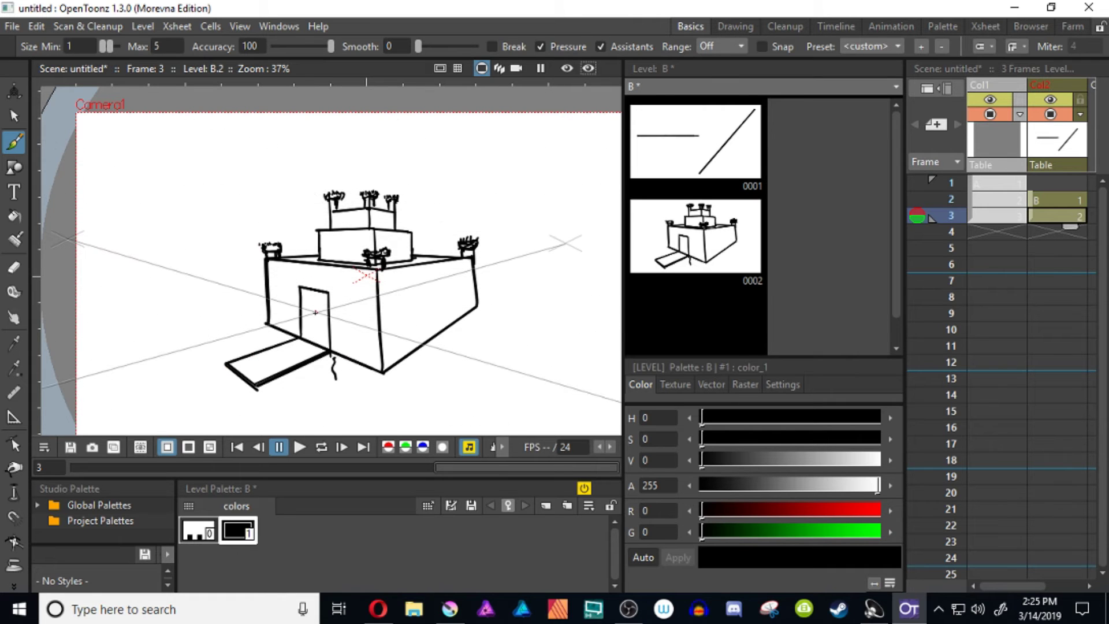
Step: Disable Assistants and scribble a solid black freehand band down from the doorway's right corner, with a curved ground line crossing it
click(602, 47)
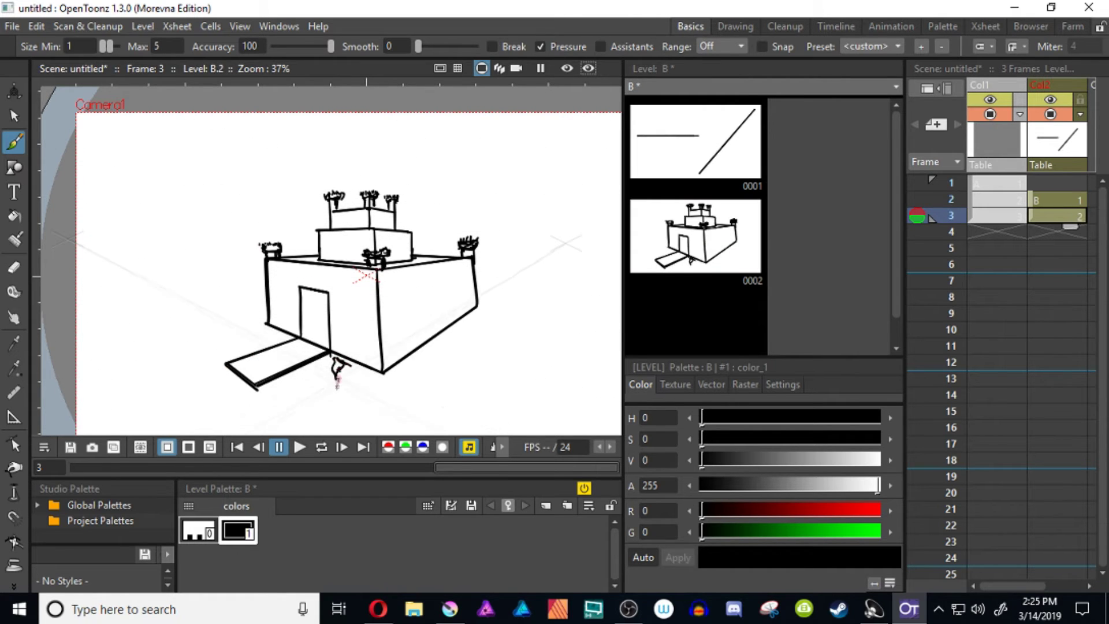
drag(337, 384, 335, 399)
mouse_move(324, 362)
mouse_down()
mouse_move(317, 387)
mouse_move(345, 429)
mouse_move(369, 421)
mouse_up()
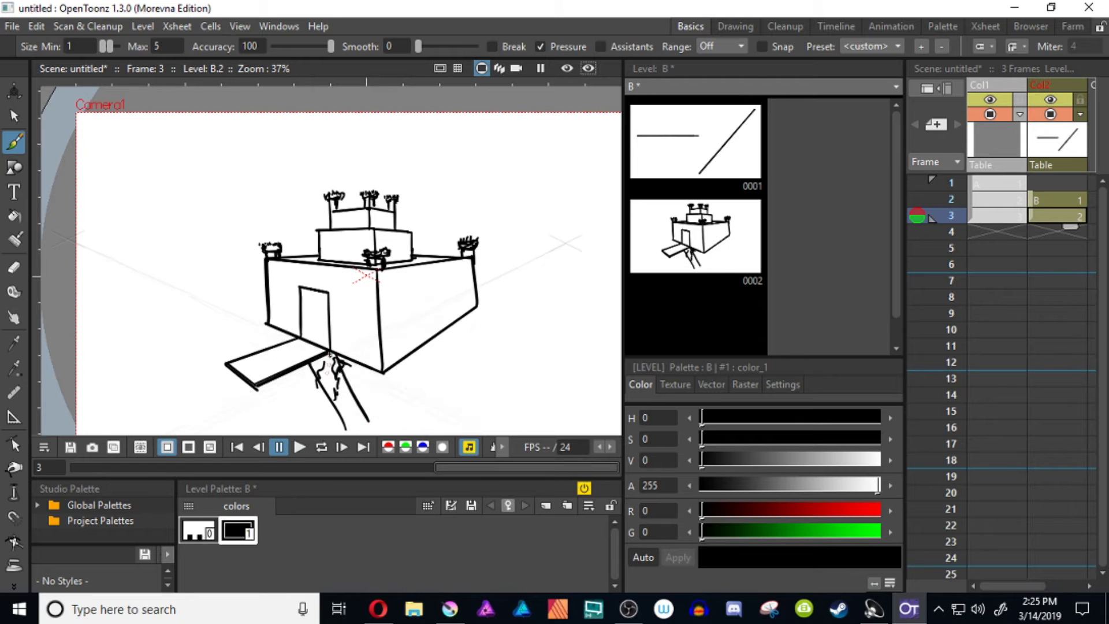
mouse_move(346, 383)
mouse_down()
mouse_move(348, 414)
mouse_move(343, 379)
mouse_up()
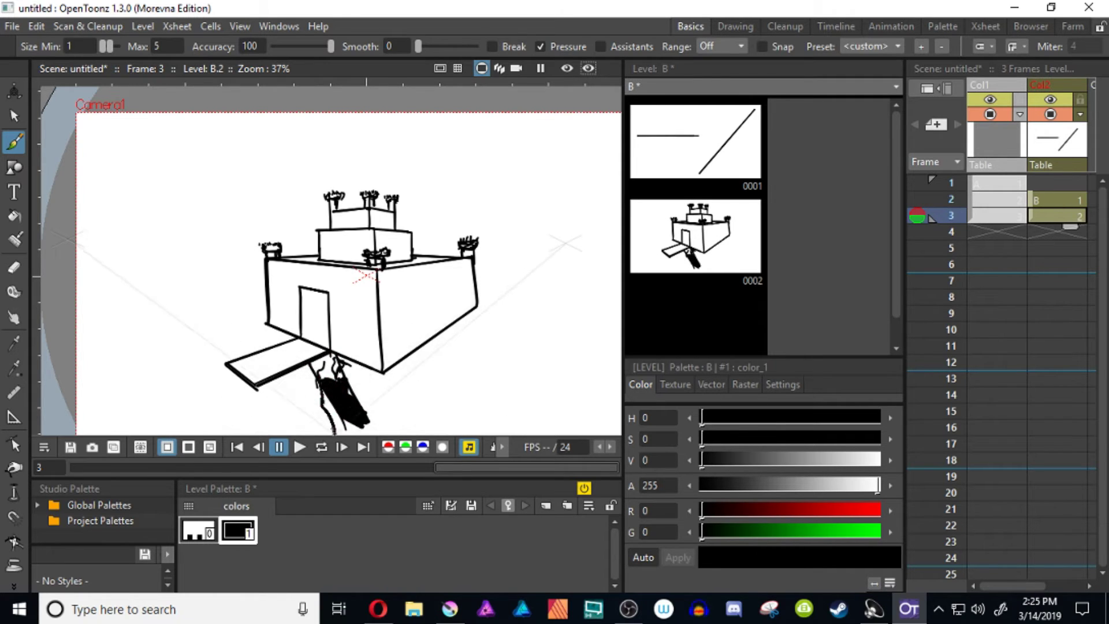
drag(350, 426, 331, 373)
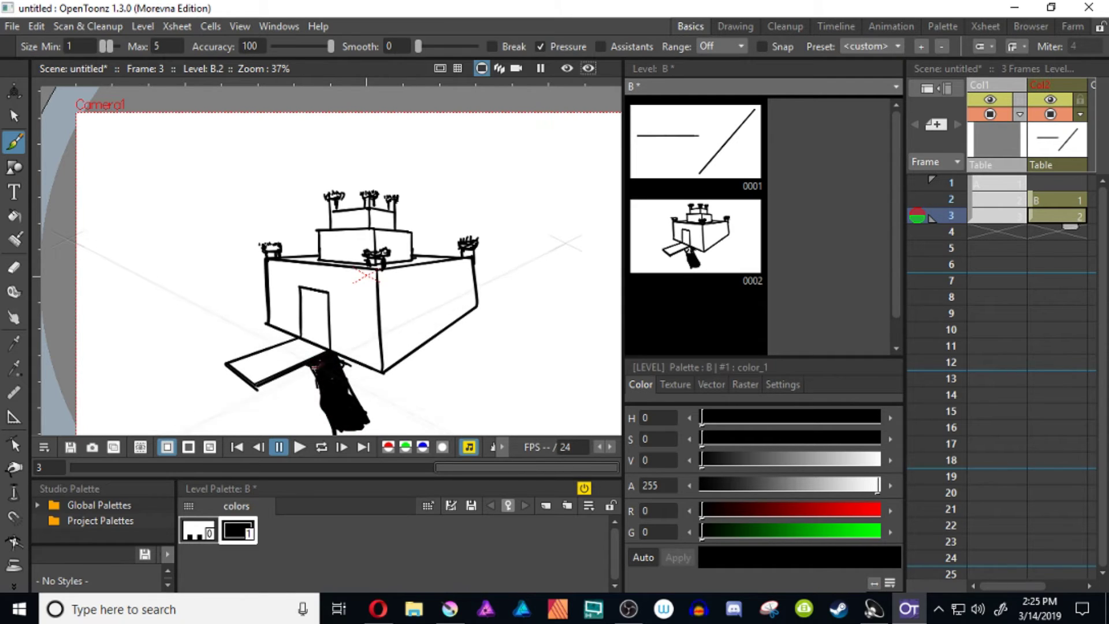
mouse_move(317, 365)
mouse_down()
mouse_move(340, 401)
mouse_move(456, 435)
mouse_up()
click(290, 387)
Step: Select and delete loose scribble strokes along the lower part of the black band beneath the doorway
key(e)
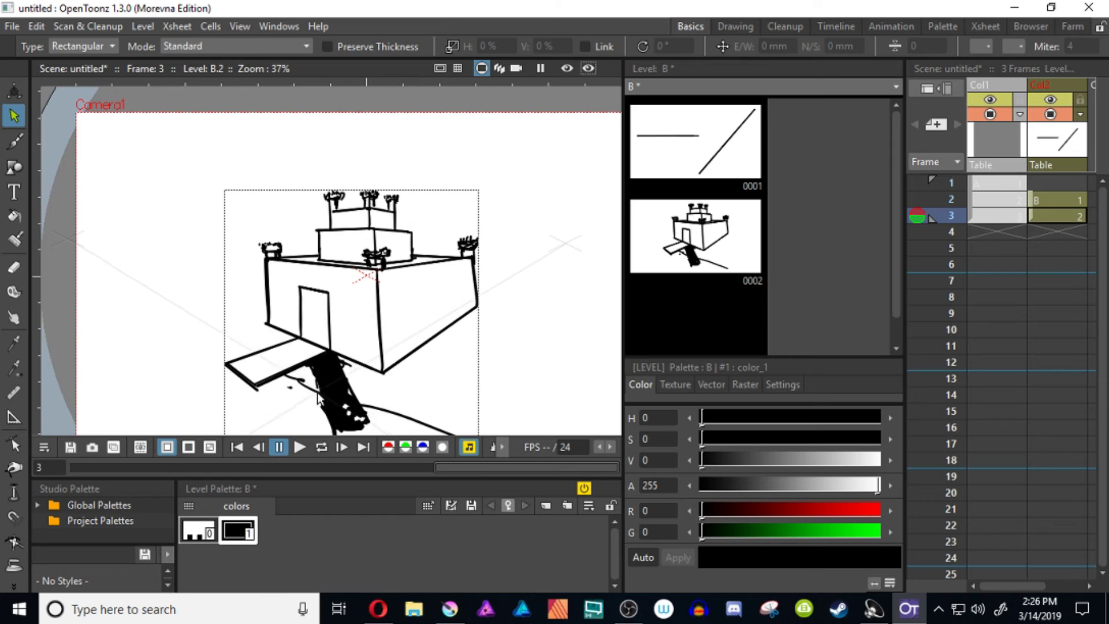
click(334, 402)
key(Delete)
click(327, 414)
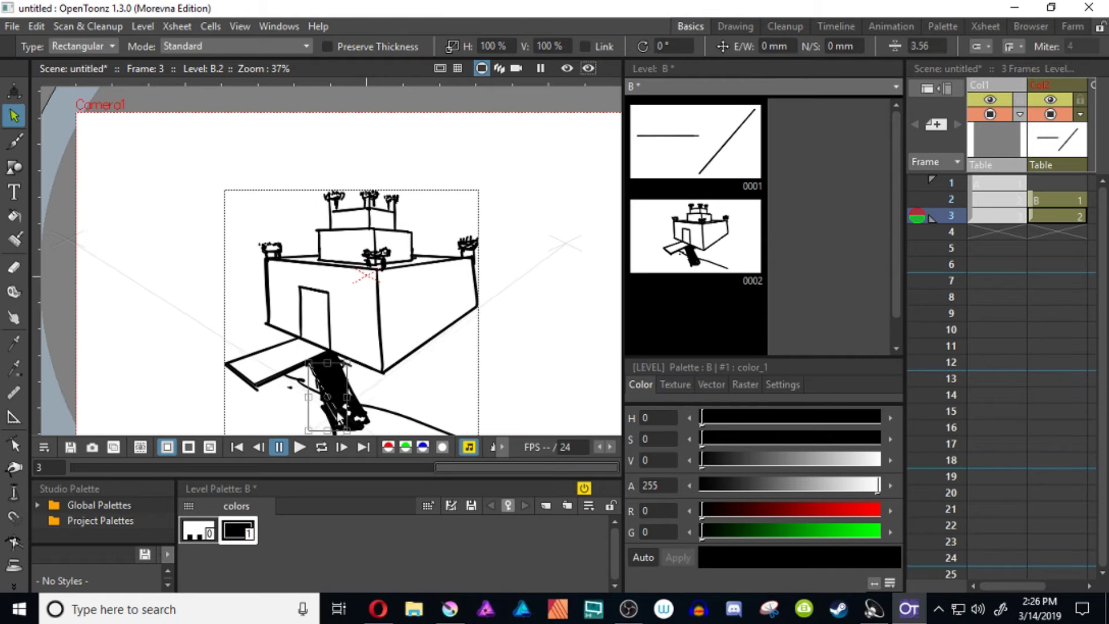
click(356, 415)
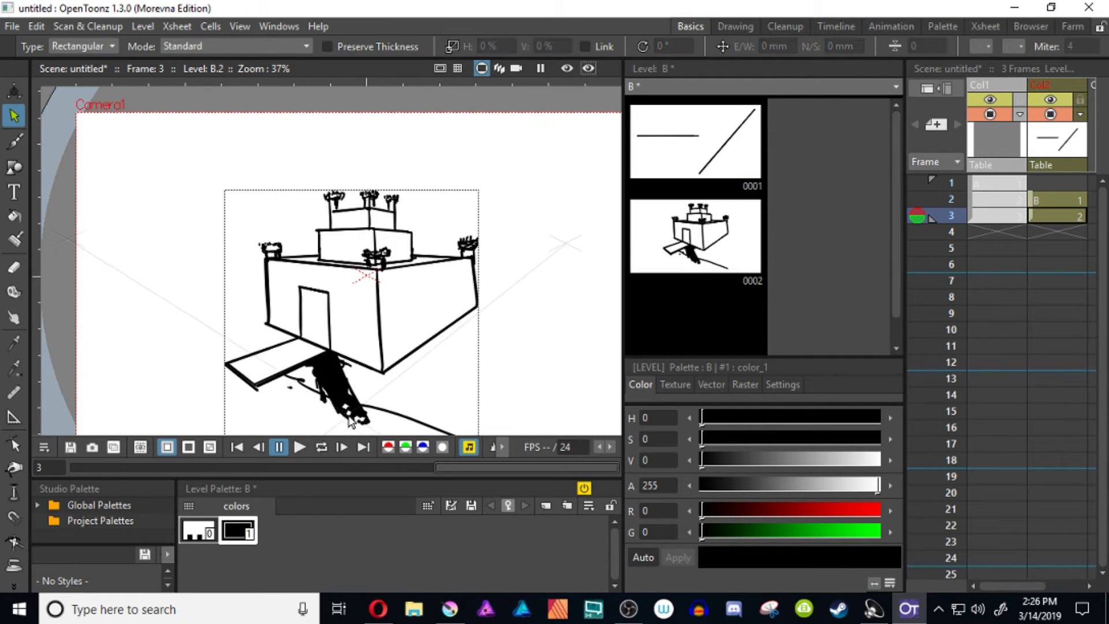
click(333, 393)
key(Delete)
click(329, 399)
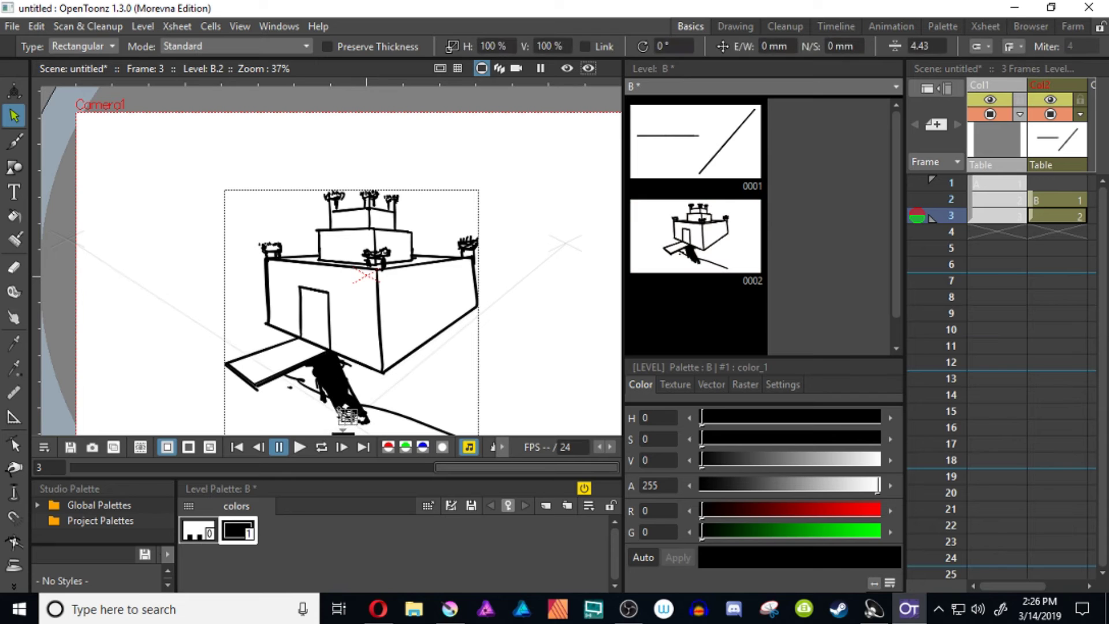
click(332, 400)
click(348, 408)
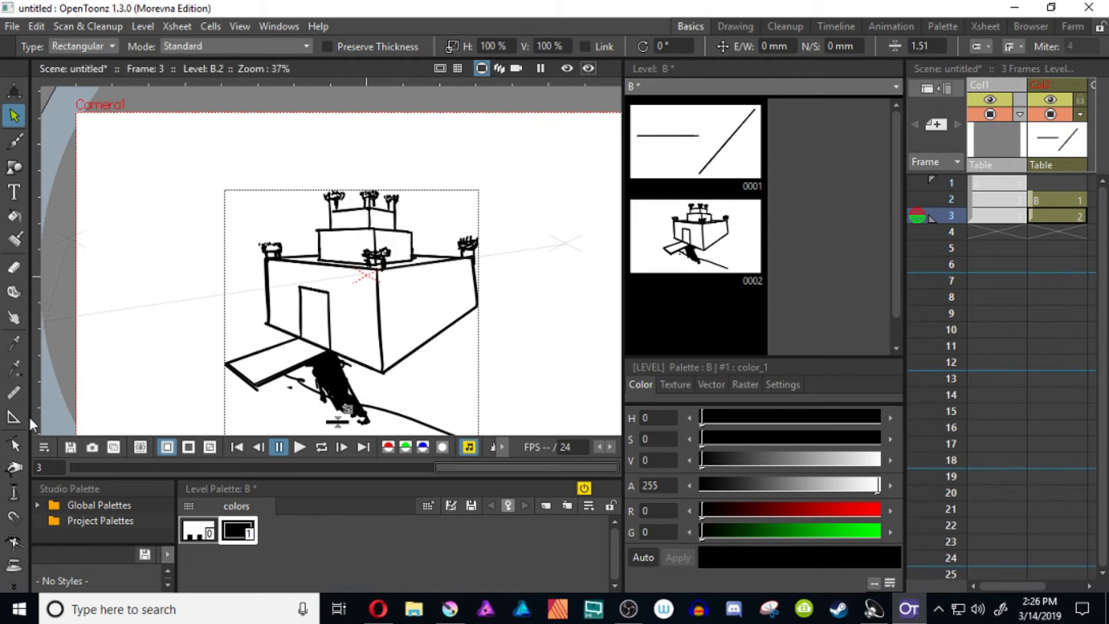
Step: Pull a stray stroke out of the black band with the Control Point Editor, and delete it with the Selection tool
click(14, 445)
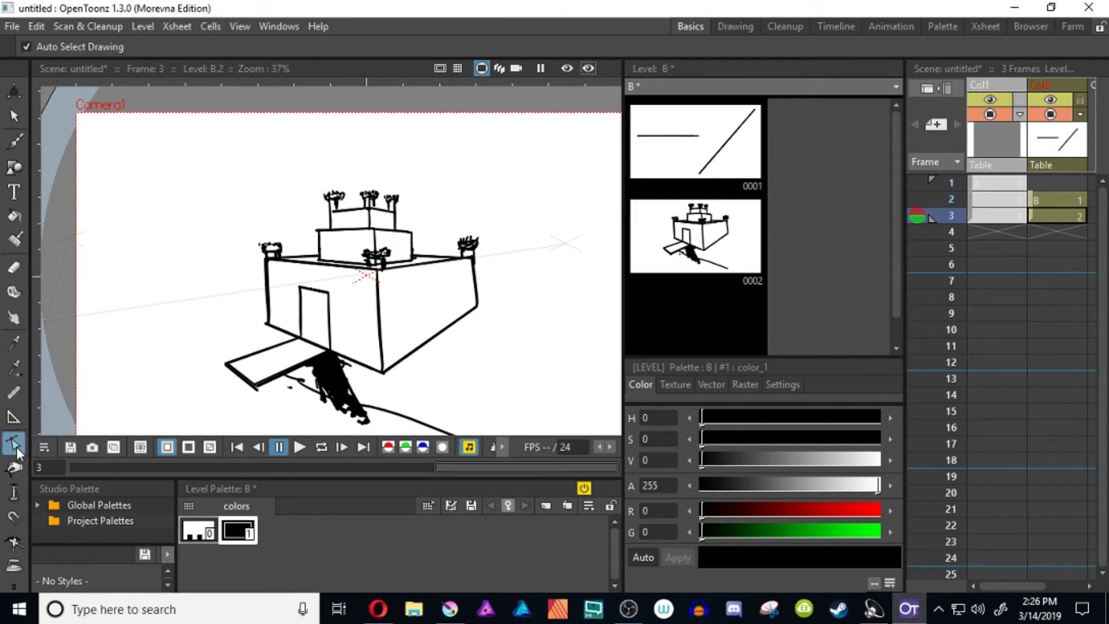
click(330, 410)
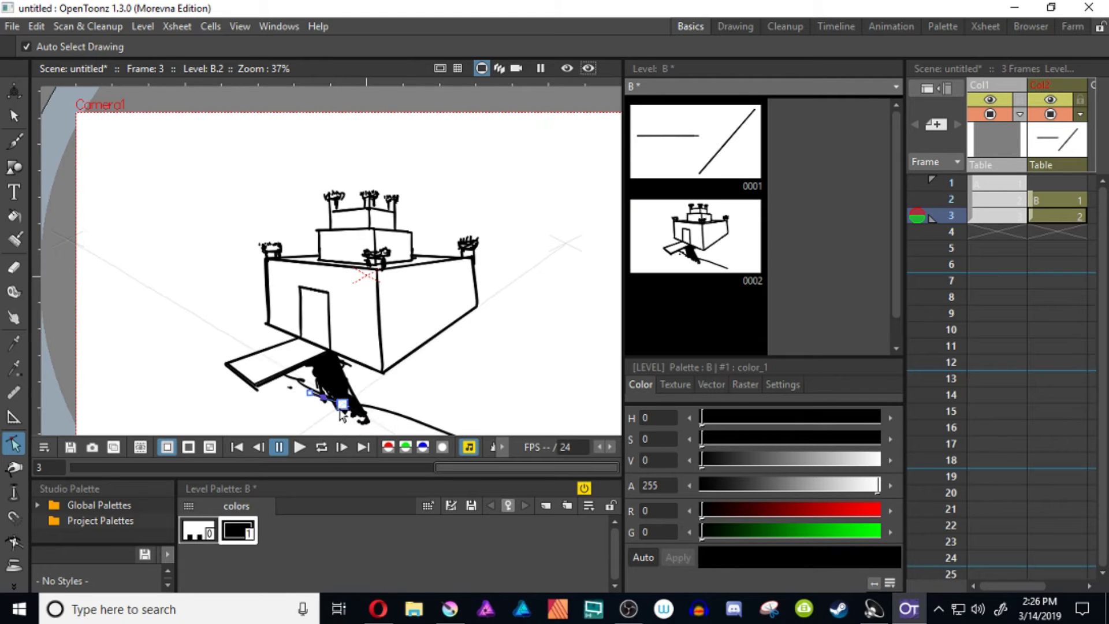
click(340, 404)
click(311, 394)
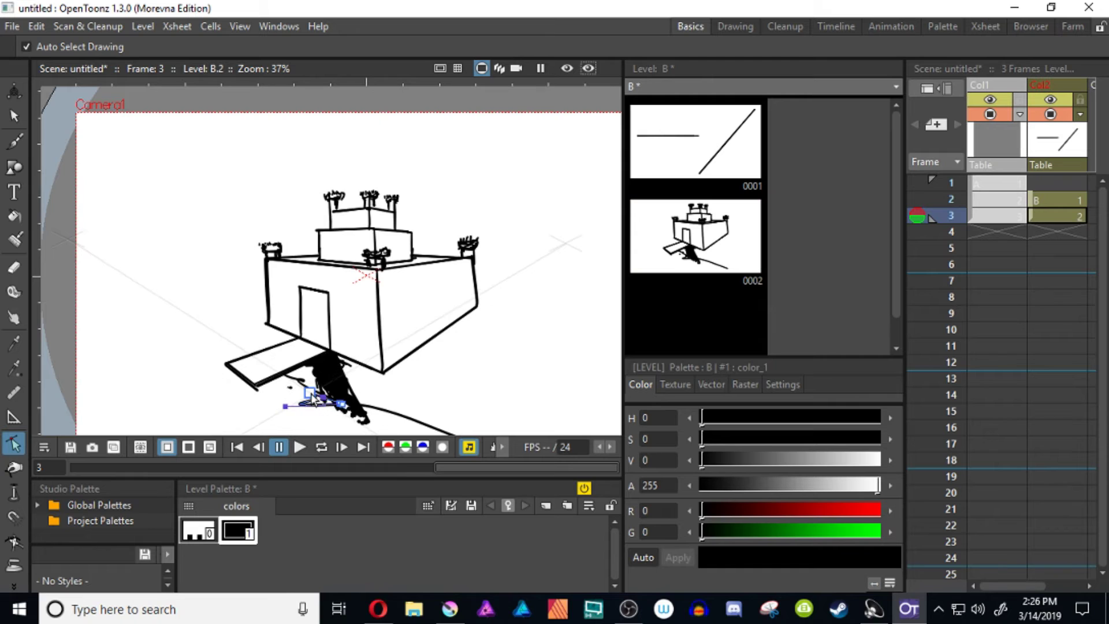
mouse_move(171, 408)
mouse_down()
mouse_move(153, 371)
mouse_move(234, 224)
mouse_up()
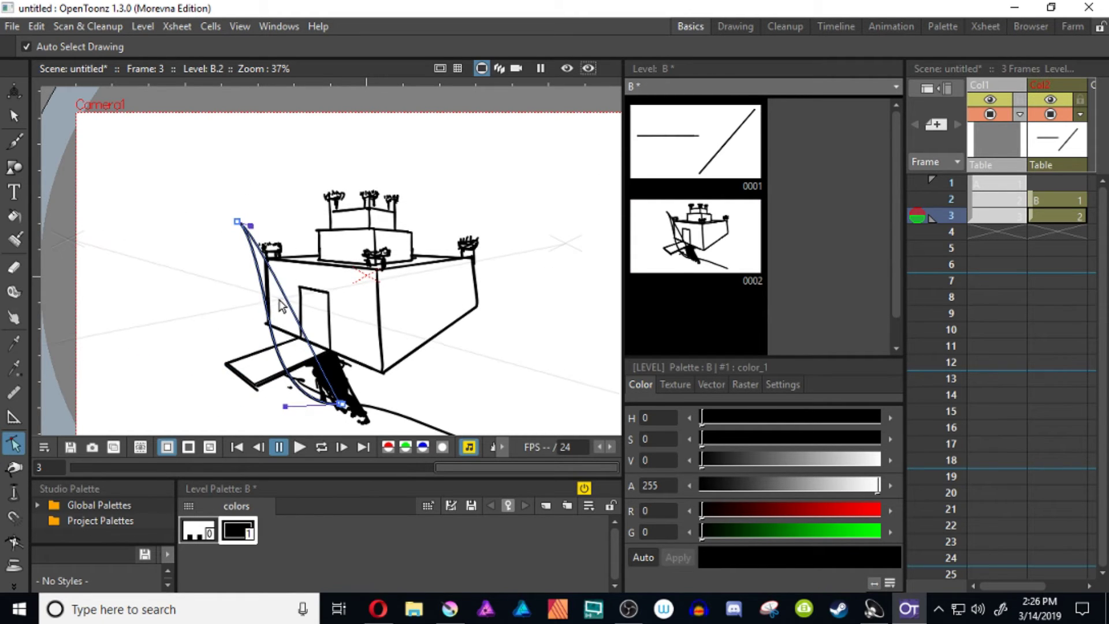
mouse_move(341, 403)
mouse_down()
mouse_move(223, 384)
mouse_move(215, 335)
mouse_up()
click(14, 115)
click(230, 251)
key(Delete)
Step: Try bending the box's front vertical edge outward by moving one of its control points, and undo the change
click(378, 320)
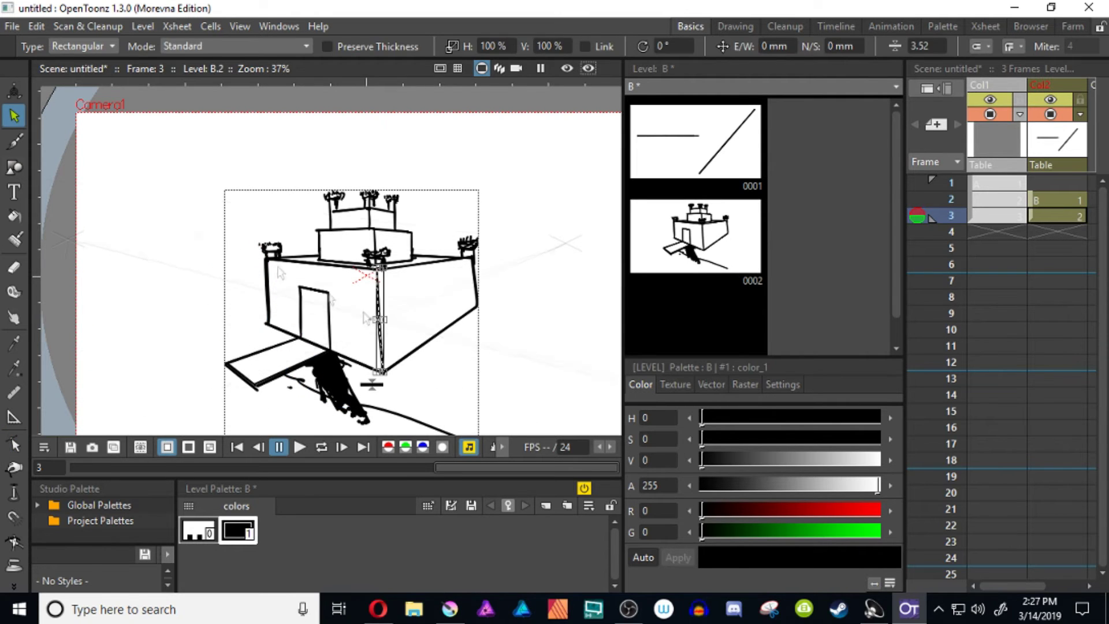
click(14, 443)
click(378, 321)
drag(391, 312, 434, 311)
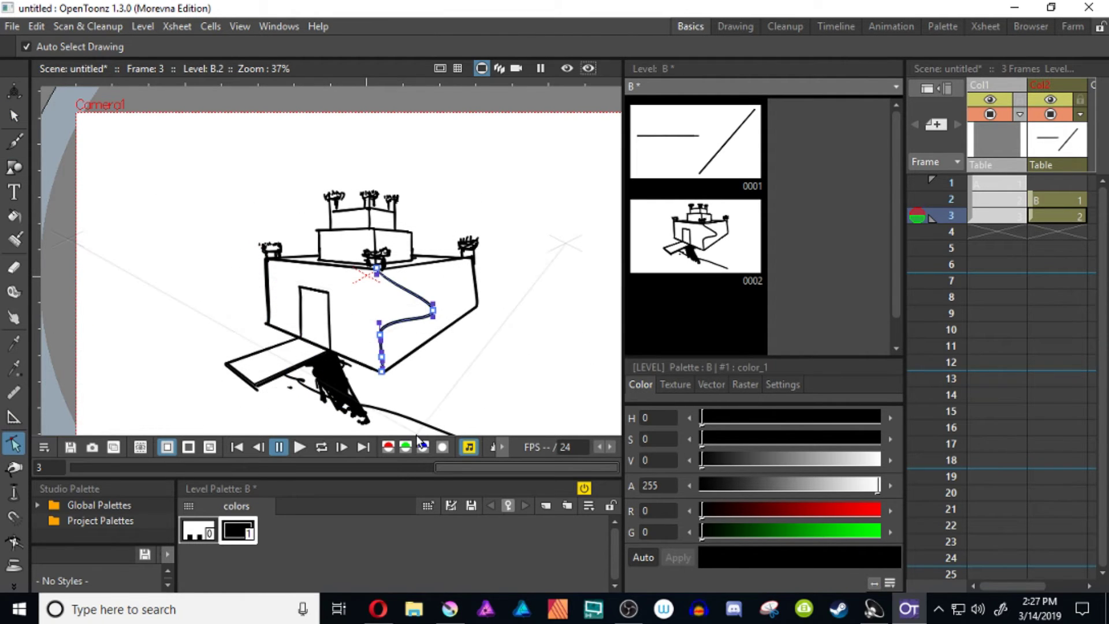
key(ctrl+z)
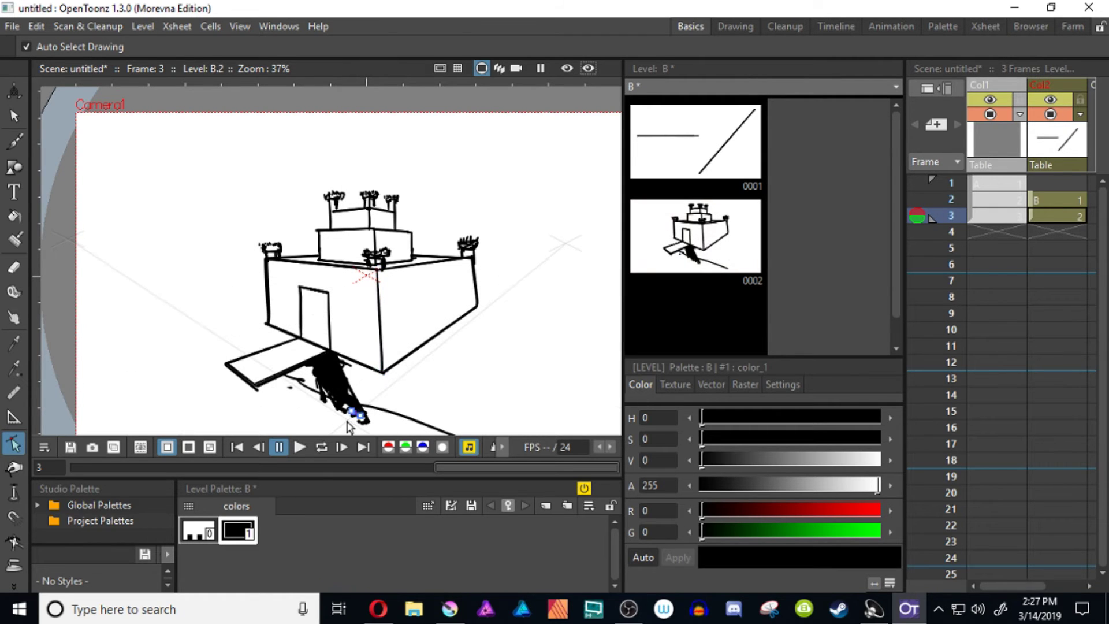
Step: Select the small leftover strokes at the lower tip of the black band
click(17, 123)
click(346, 411)
click(347, 417)
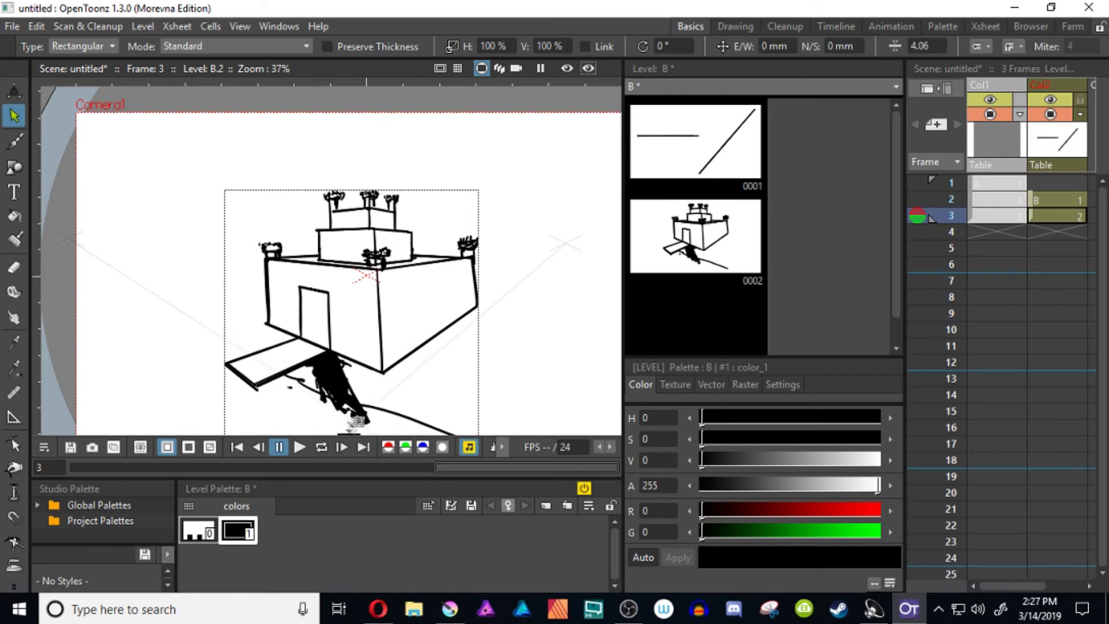
click(341, 409)
Step: Draw wavy freehand bank lines on both sides of the drawbridge and two path lines leading away from its outer end
key(b)
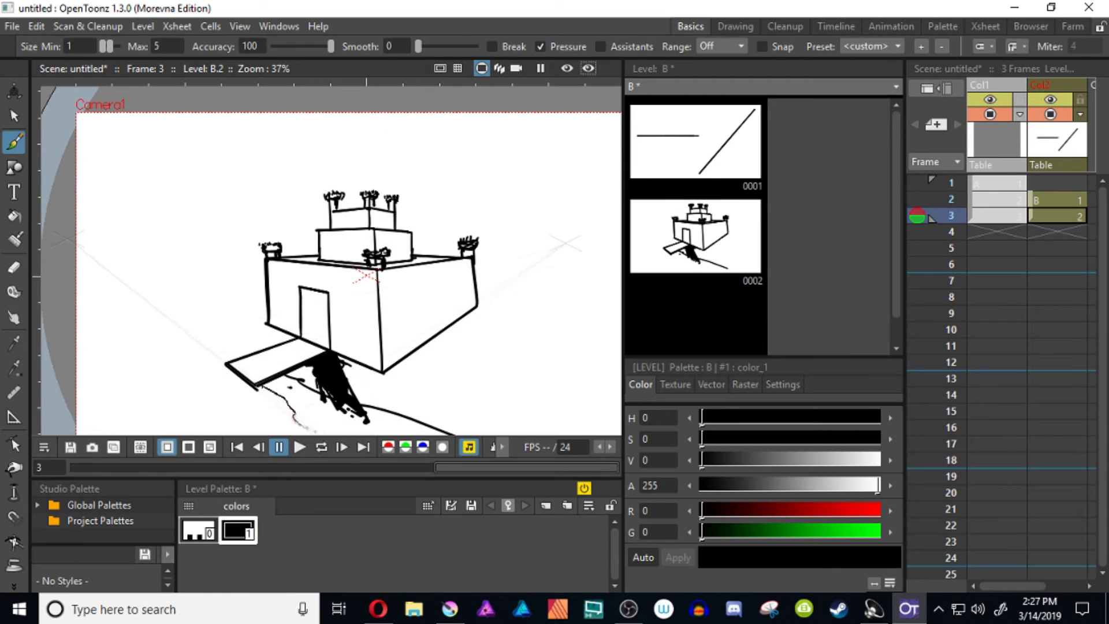
drag(326, 411, 374, 434)
drag(379, 422, 427, 434)
drag(267, 347, 139, 294)
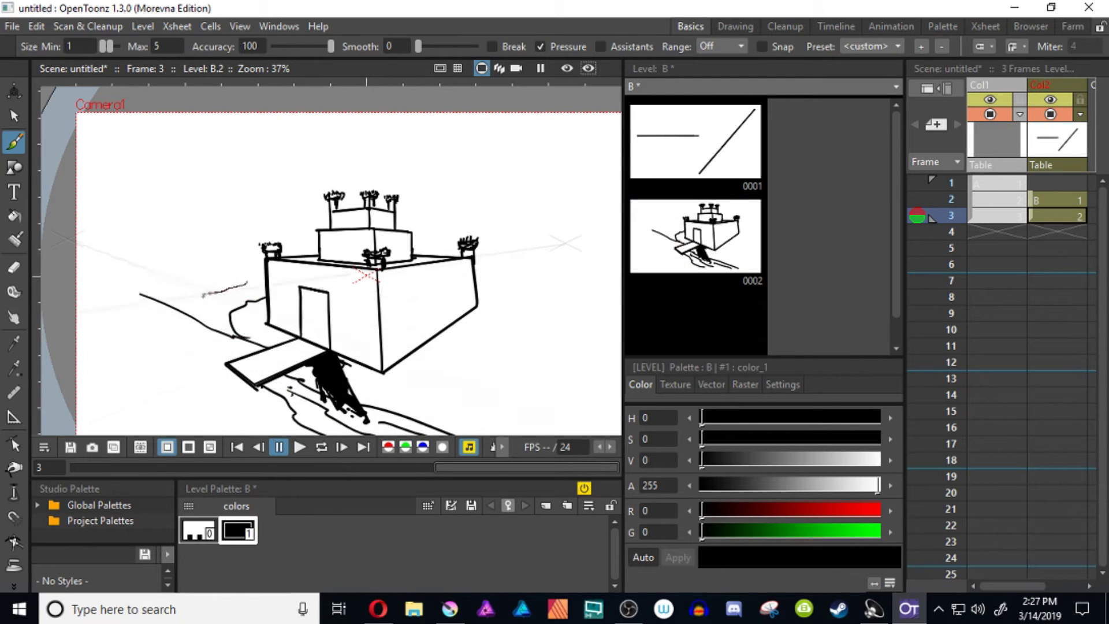
drag(196, 324, 126, 281)
drag(157, 298, 62, 253)
mouse_move(229, 374)
mouse_down()
mouse_move(65, 435)
mouse_move(123, 436)
mouse_up()
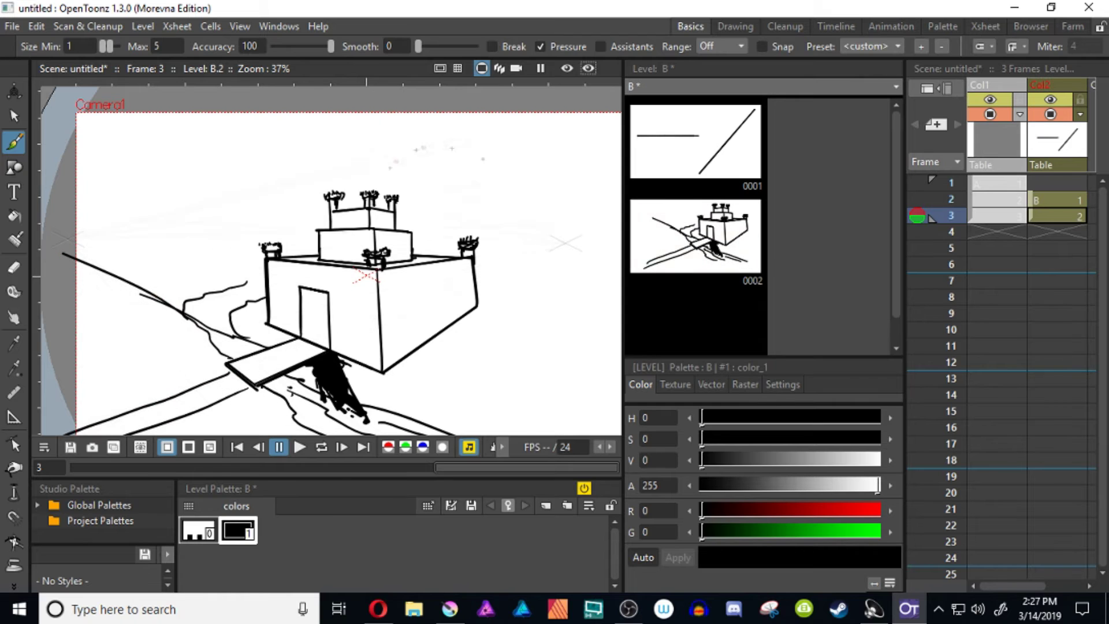
Step: Enable Assistants, draw a guided horizon line across the whole scene through the vanishing points, and disable Assistants
click(601, 46)
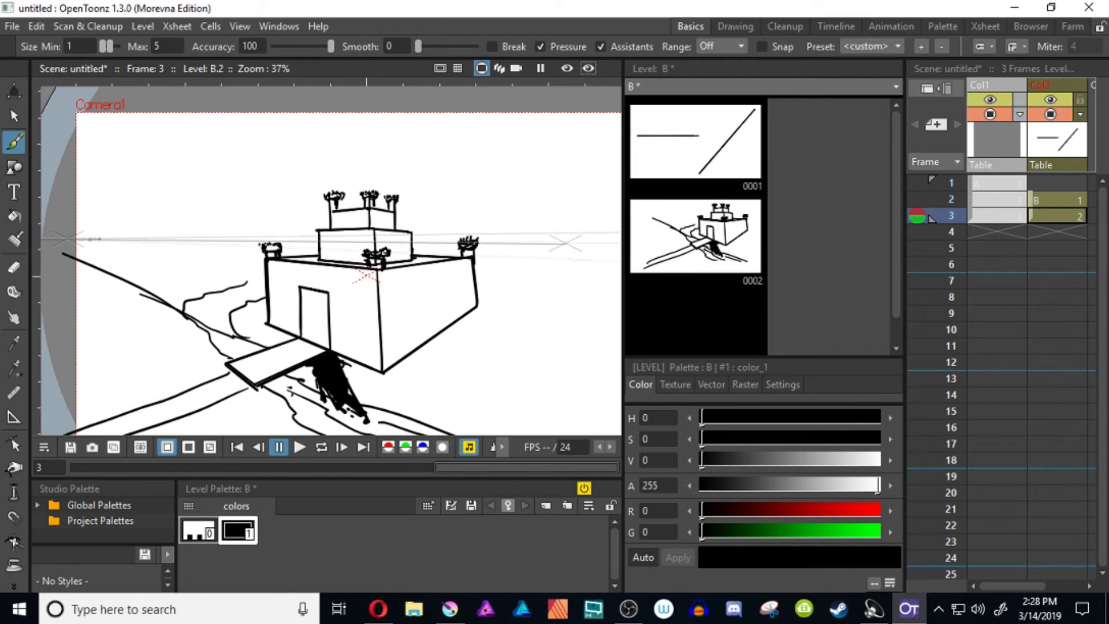
drag(481, 224, 621, 243)
click(600, 47)
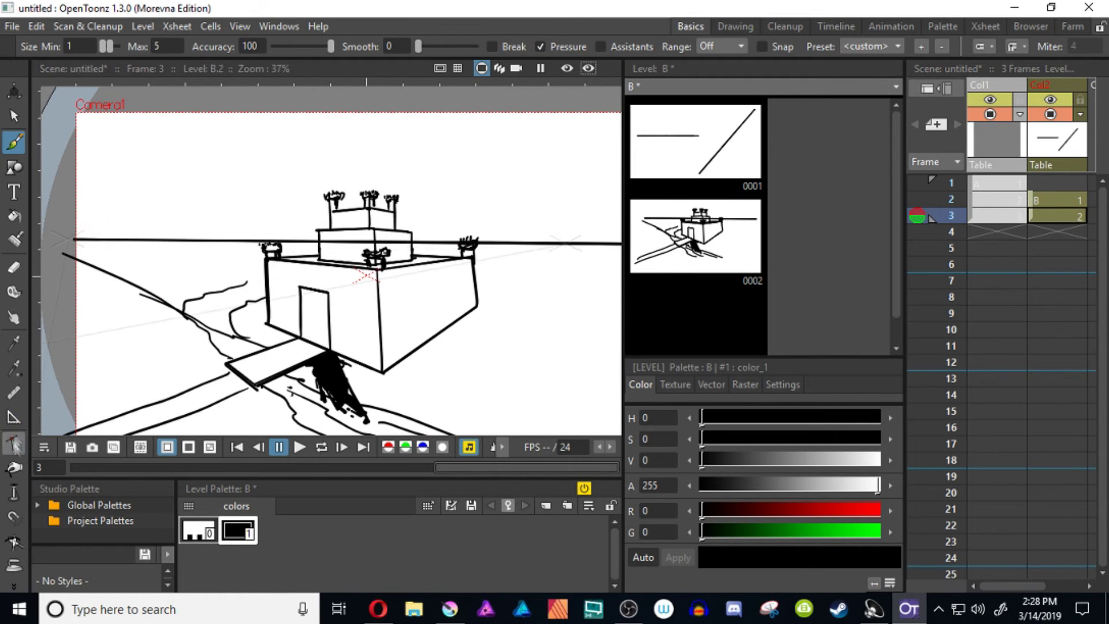
Step: Add control points to the horizon line where it crosses the middle tier's sides, and choose the Cutter Tool
click(14, 444)
click(413, 244)
ctrl+click(411, 242)
ctrl+click(319, 241)
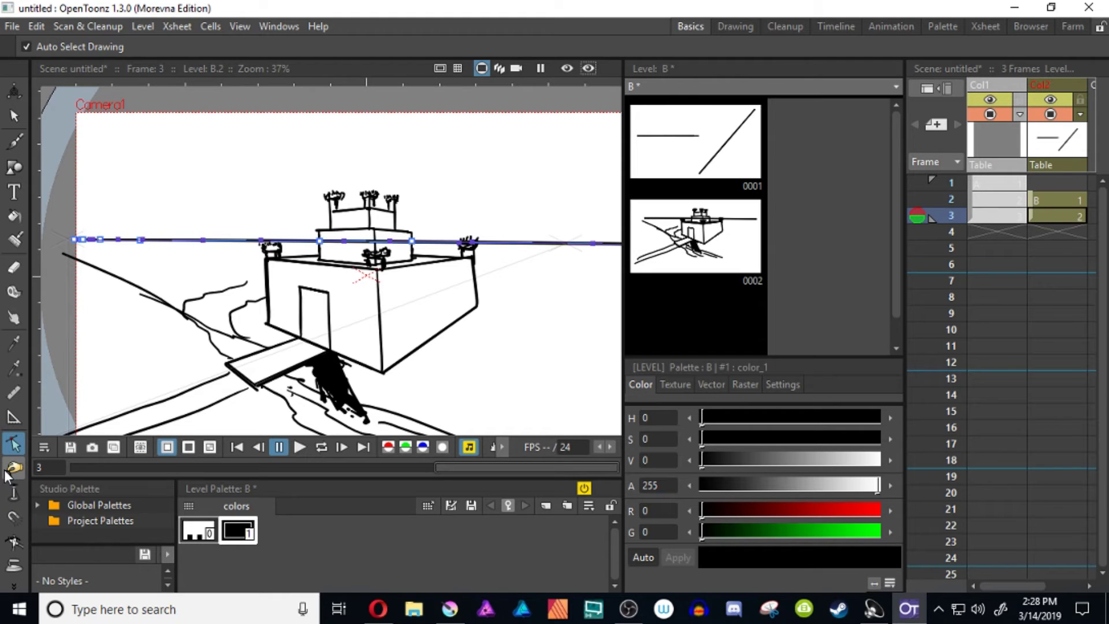
click(14, 585)
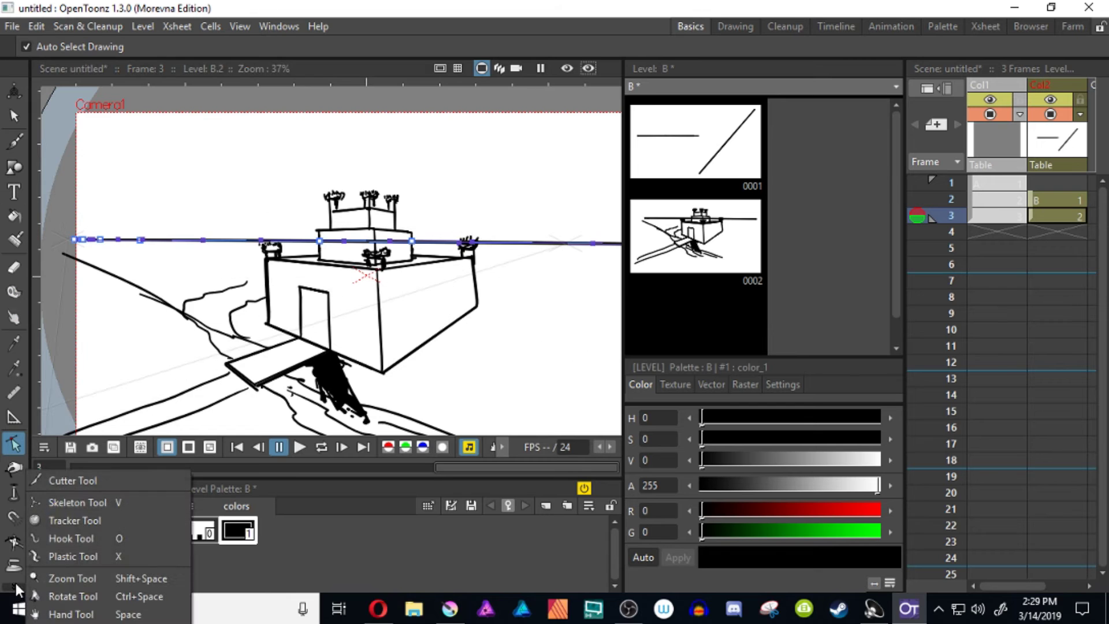
click(53, 480)
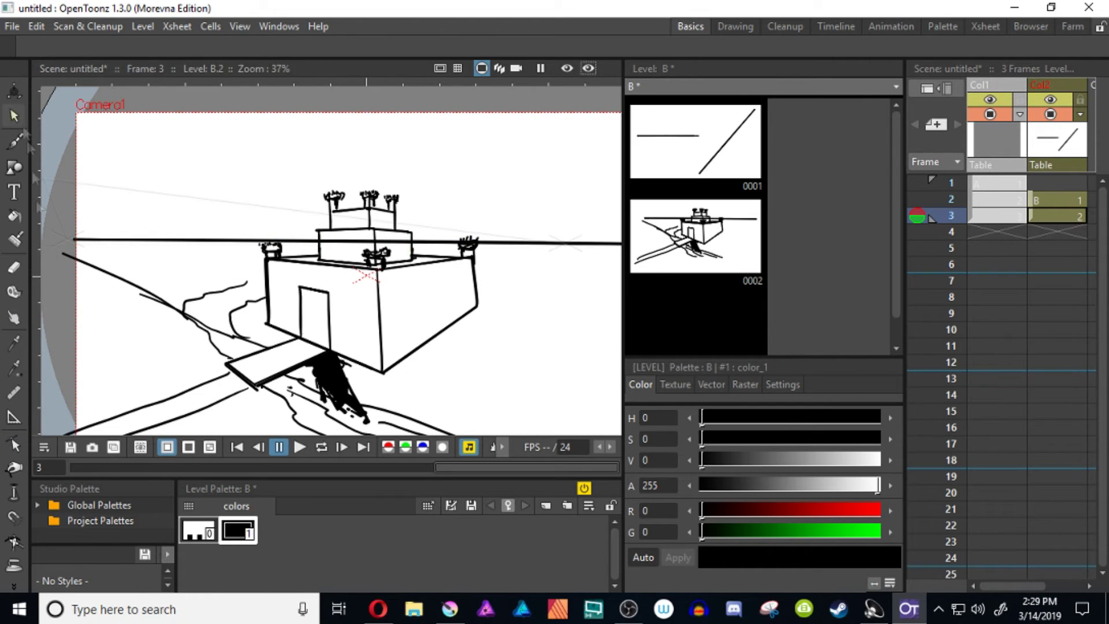
Step: Delete the horizon line's control points at both sides of the middle tier
click(14, 444)
click(346, 242)
click(320, 242)
key(Delete)
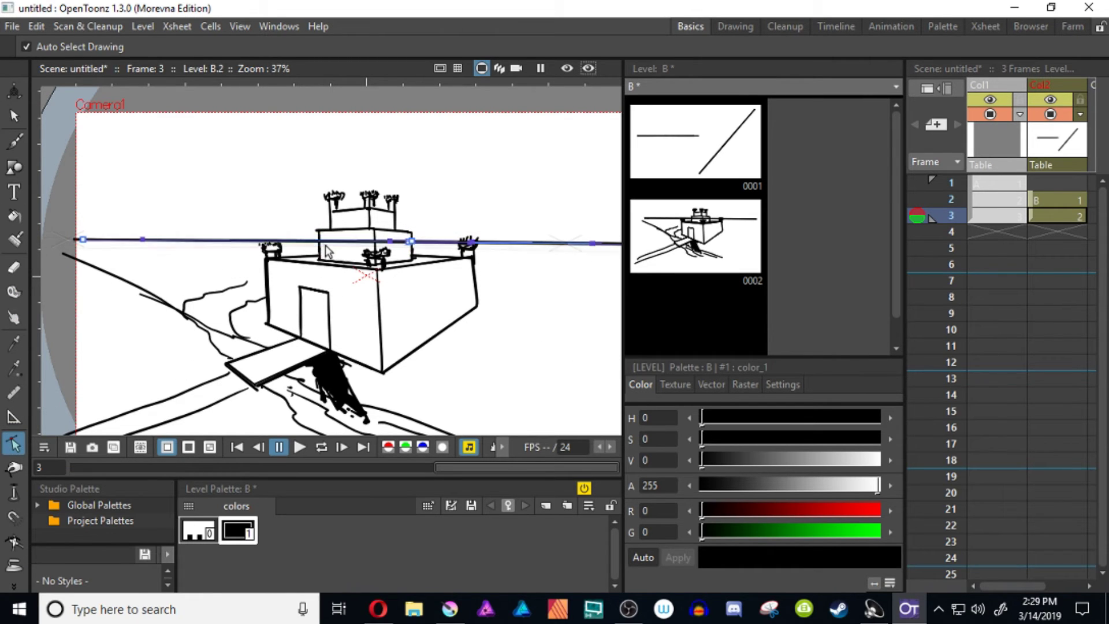
click(408, 242)
key(Delete)
drag(354, 249, 310, 265)
Step: Select the remaining pieces of the horizon line and delete them
click(14, 116)
click(183, 230)
key(Delete)
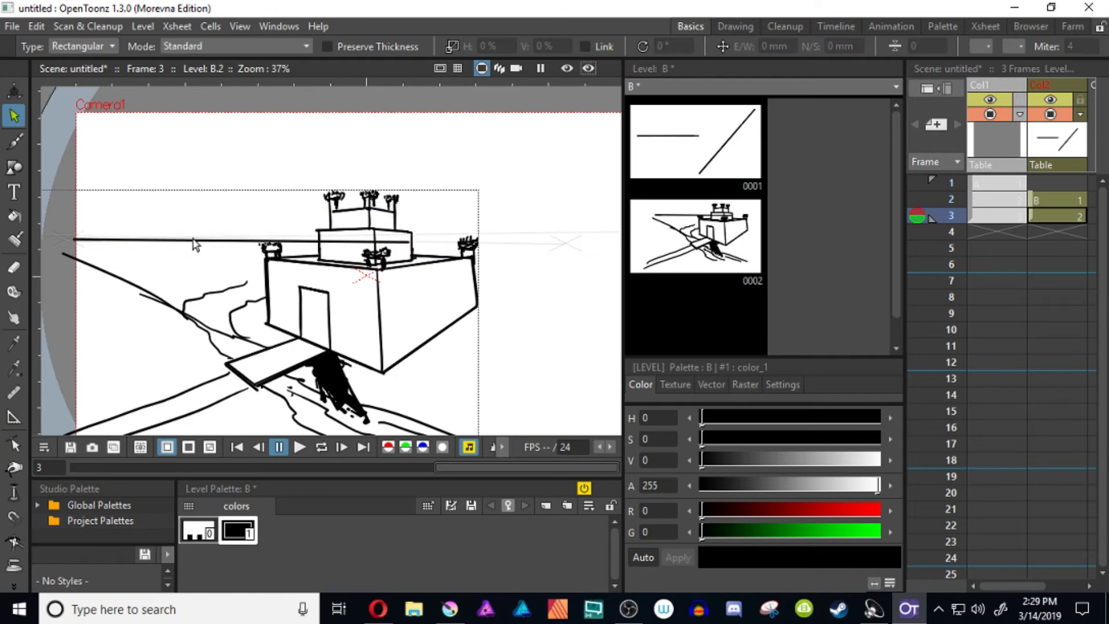
click(196, 241)
key(Delete)
Step: Draw a freehand horizon line interrupted behind the castle, with mountain outlines rising above it on both sides
key(b)
drag(75, 239, 621, 241)
mouse_move(455, 192)
mouse_down()
mouse_move(621, 185)
mouse_move(290, 200)
mouse_up()
drag(300, 208, 76, 206)
mouse_move(329, 176)
mouse_down()
mouse_move(276, 142)
mouse_move(96, 219)
mouse_up()
Step: Draw a rising sun arc between the mountains behind the castle, with short rays radiating around it
scroll(372, 153, up, 1)
drag(371, 171, 293, 151)
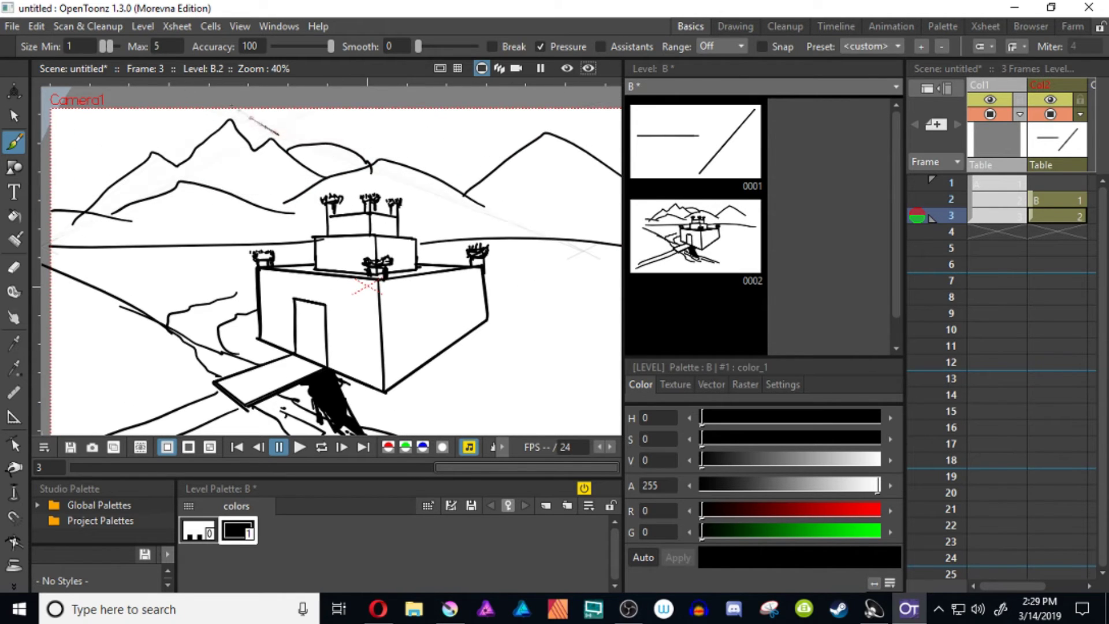
drag(243, 109, 263, 124)
drag(295, 106, 311, 139)
drag(346, 120, 340, 138)
drag(378, 123, 390, 125)
mouse_move(410, 131)
mouse_down()
mouse_move(425, 139)
mouse_move(357, 142)
mouse_up()
drag(456, 120, 399, 148)
Step: Remove the scribbled fill strokes from the black band below the doorway using the Selection tool
scroll(384, 297, up, 1)
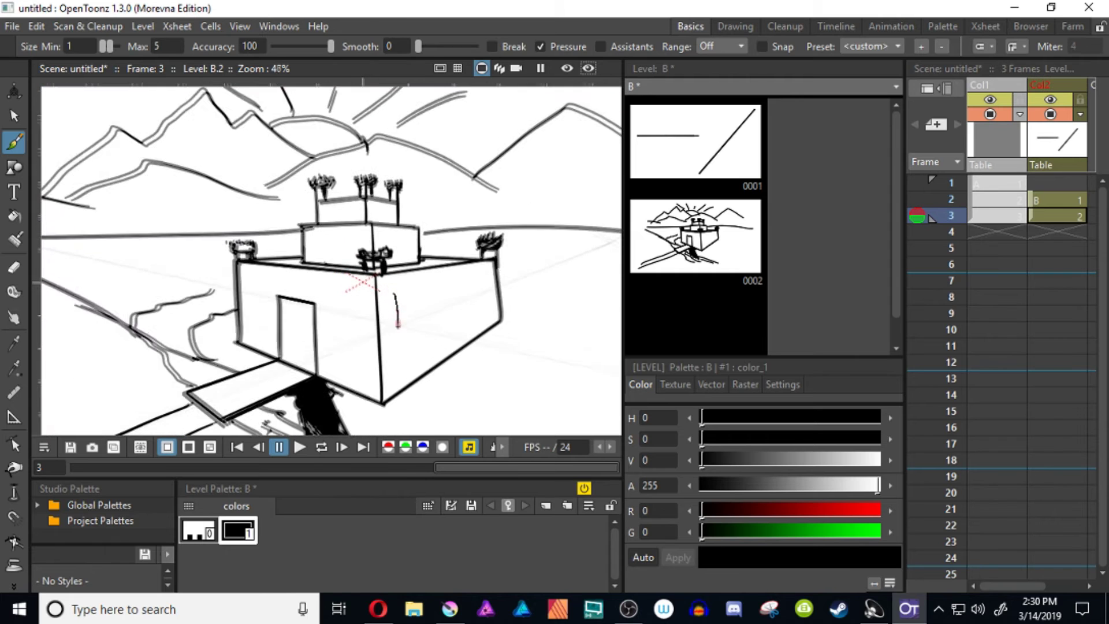
click(14, 584)
click(33, 577)
drag(429, 292, 395, 321)
click(14, 140)
click(14, 115)
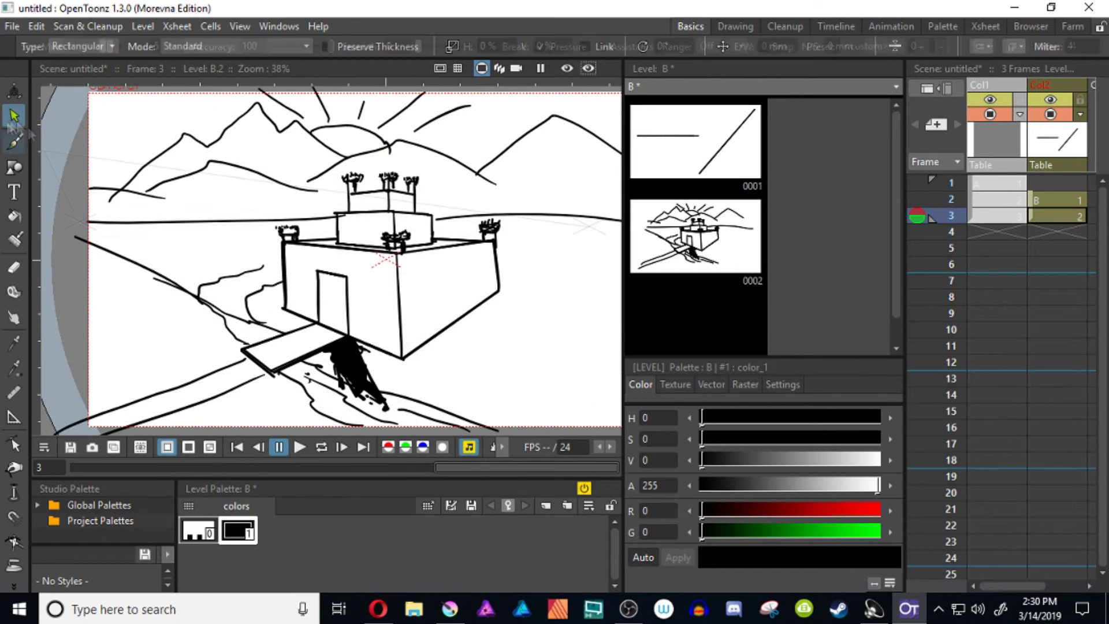
key(ctrl+z)
key(ctrl+z)
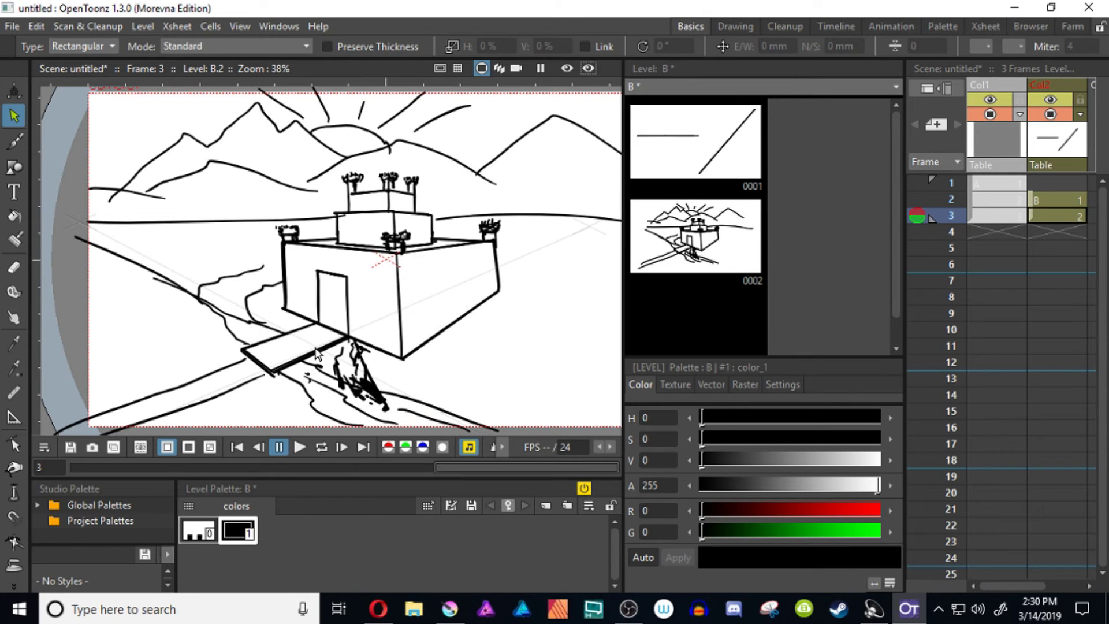
key(ctrl+z)
click(362, 394)
key(ctrl+z)
key(ctrl+z)
key(ctrl+z)
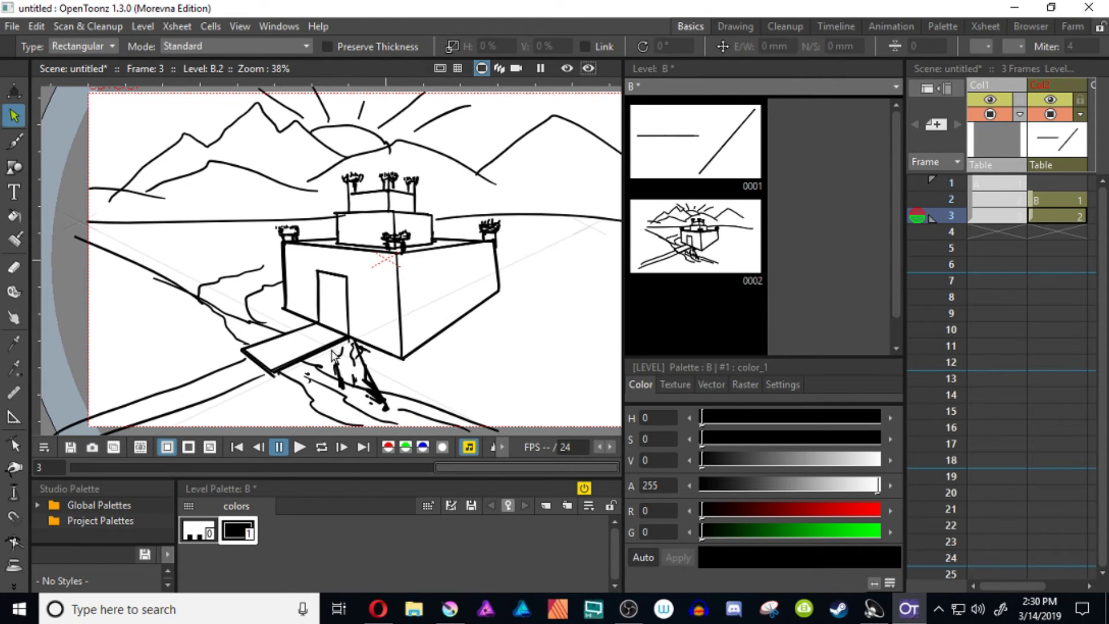
click(14, 443)
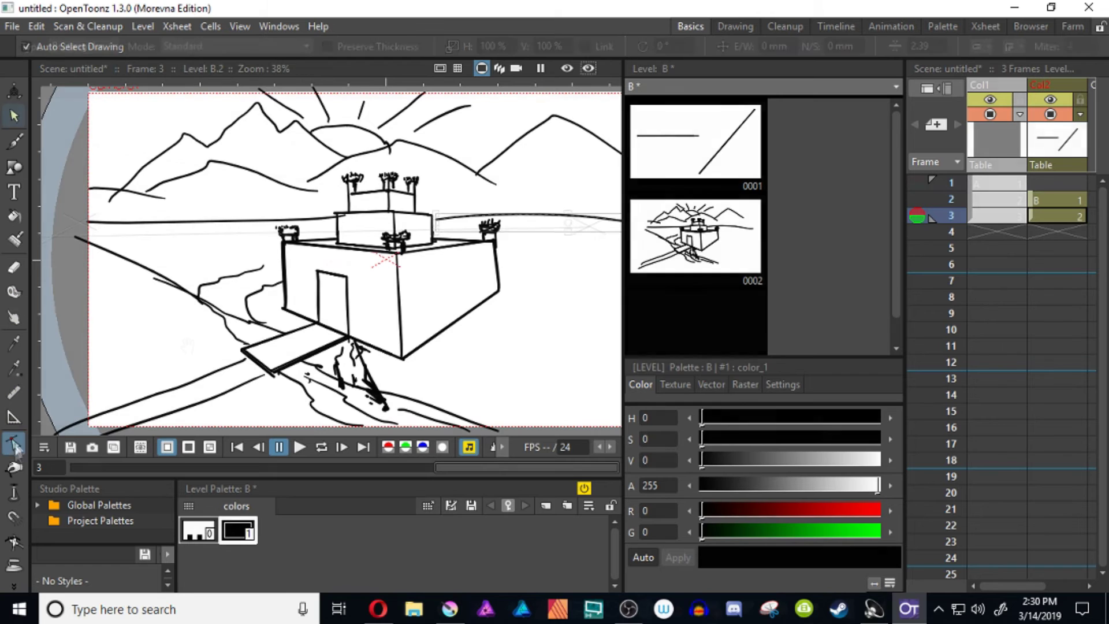
click(518, 215)
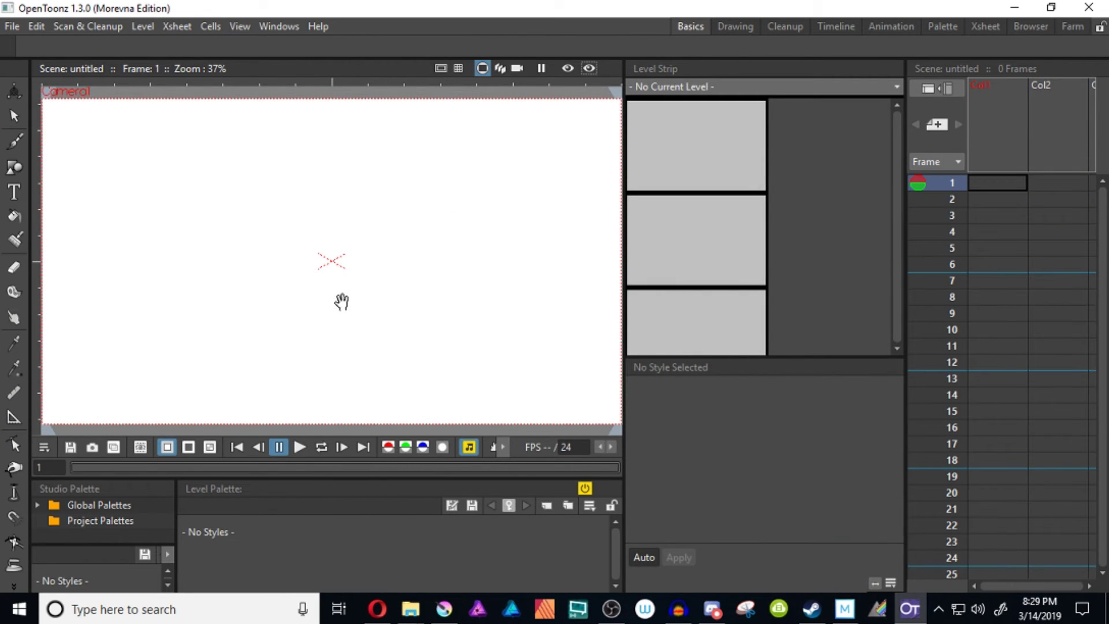
Step: Place a horizontal Line assistant near the upper edge of the canvas in the empty scene
key(b)
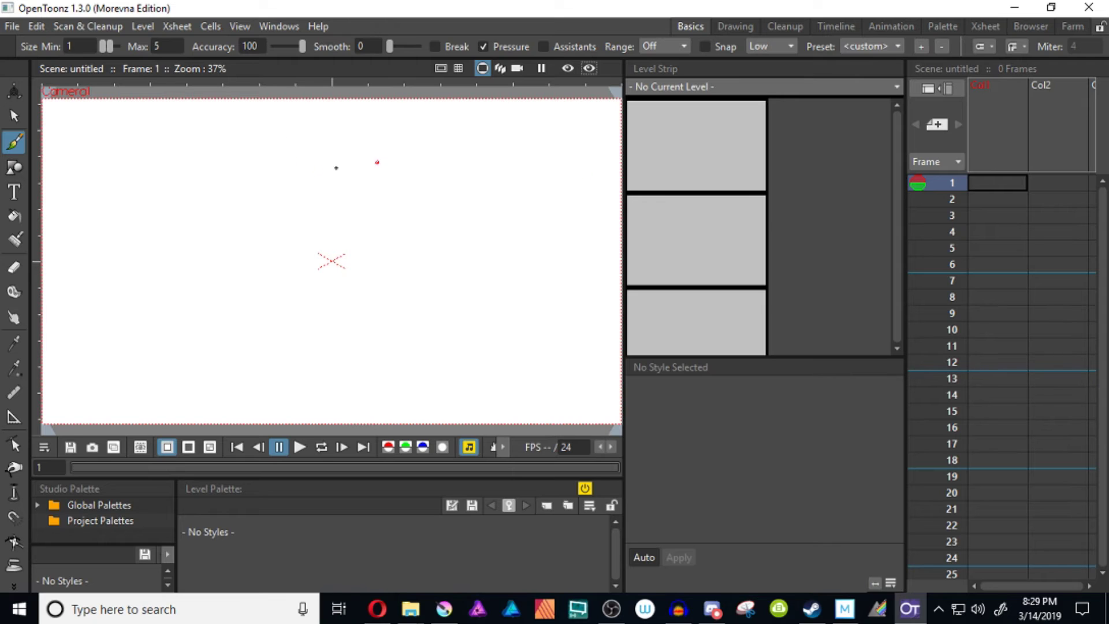
click(14, 416)
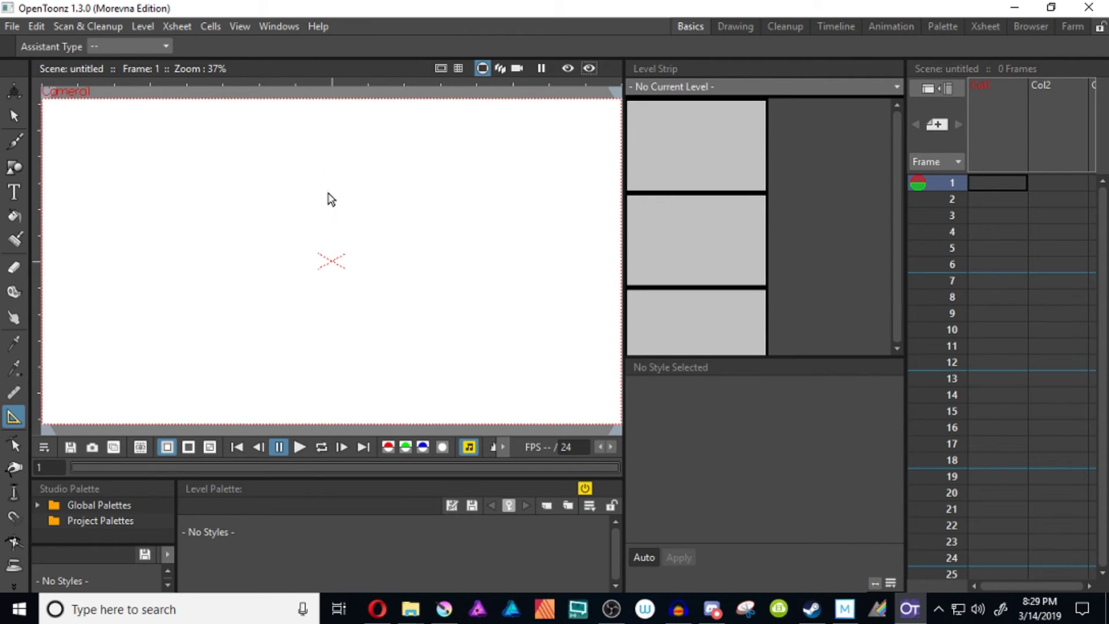
click(163, 46)
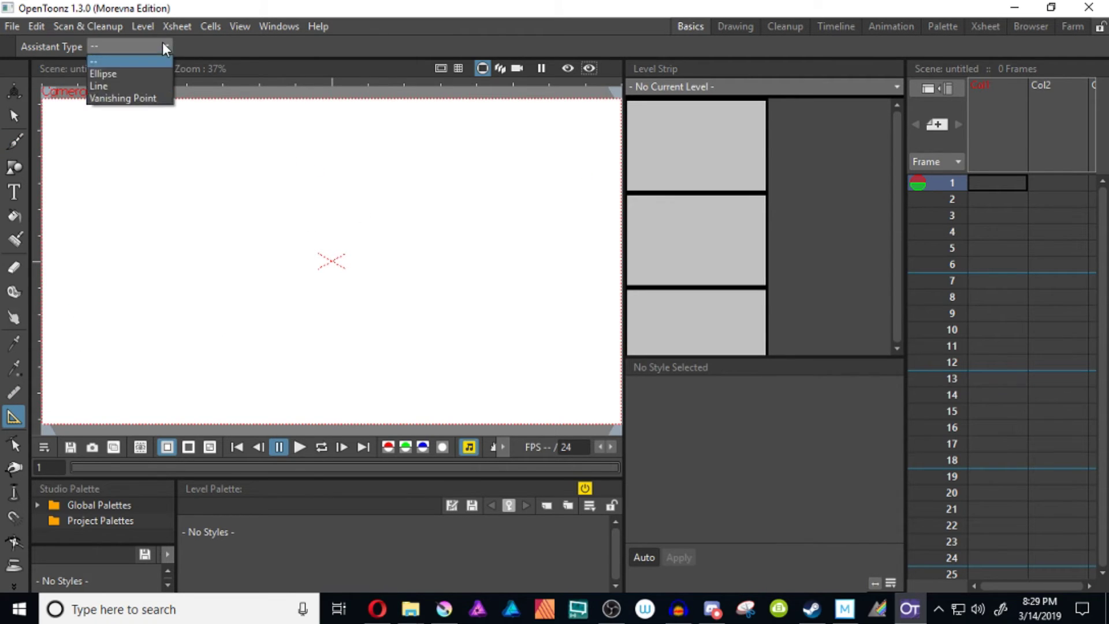
click(124, 84)
click(223, 134)
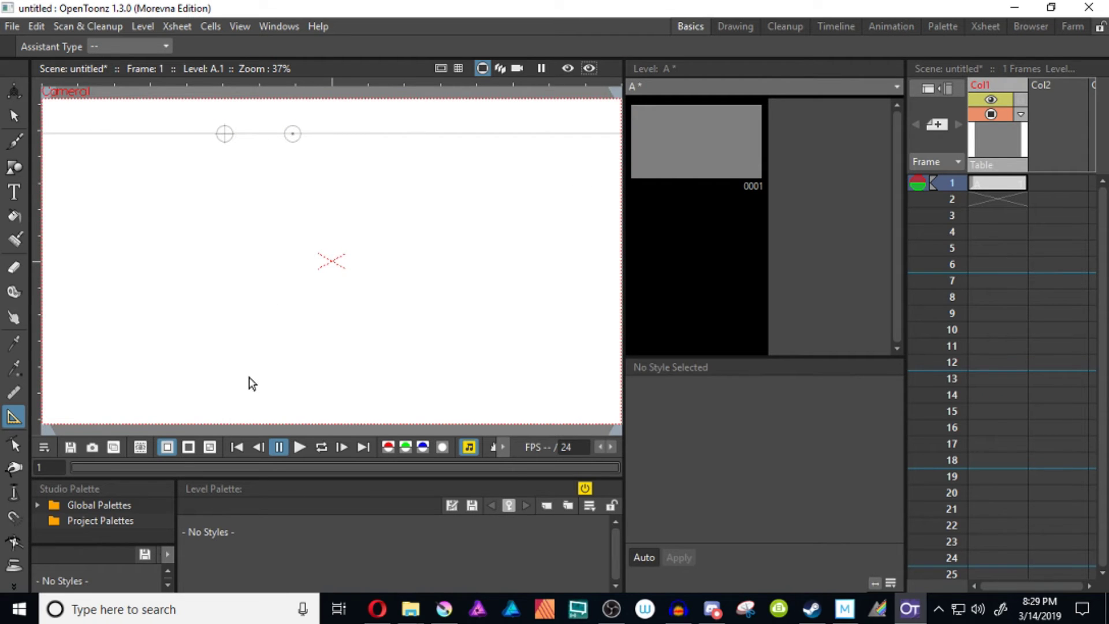
Step: Place a second horizontal Line assistant near the lower edge of the canvas
click(129, 46)
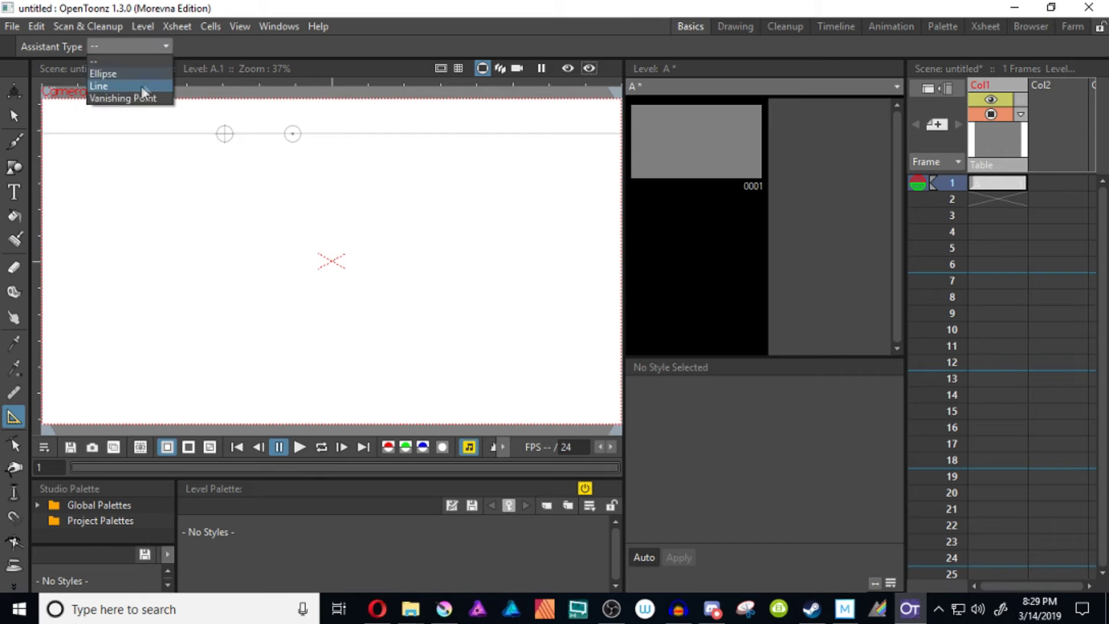
click(133, 84)
click(218, 372)
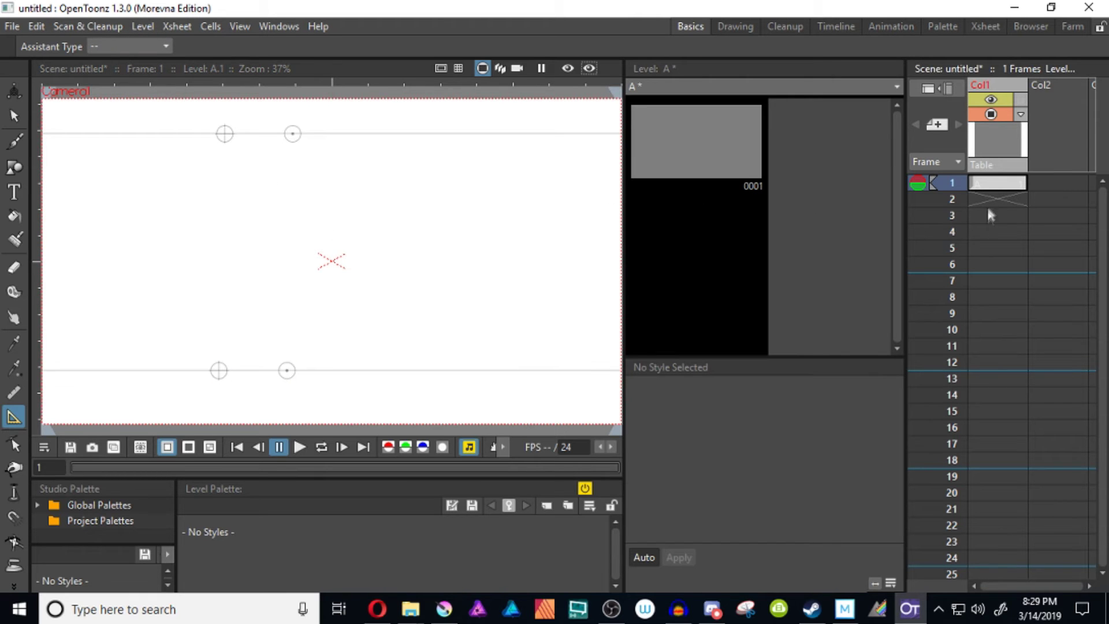
Step: Display the Xsheet toolbar and create a new Toonz Raster level in frame 1 of the second column
click(1043, 183)
right_click(1051, 220)
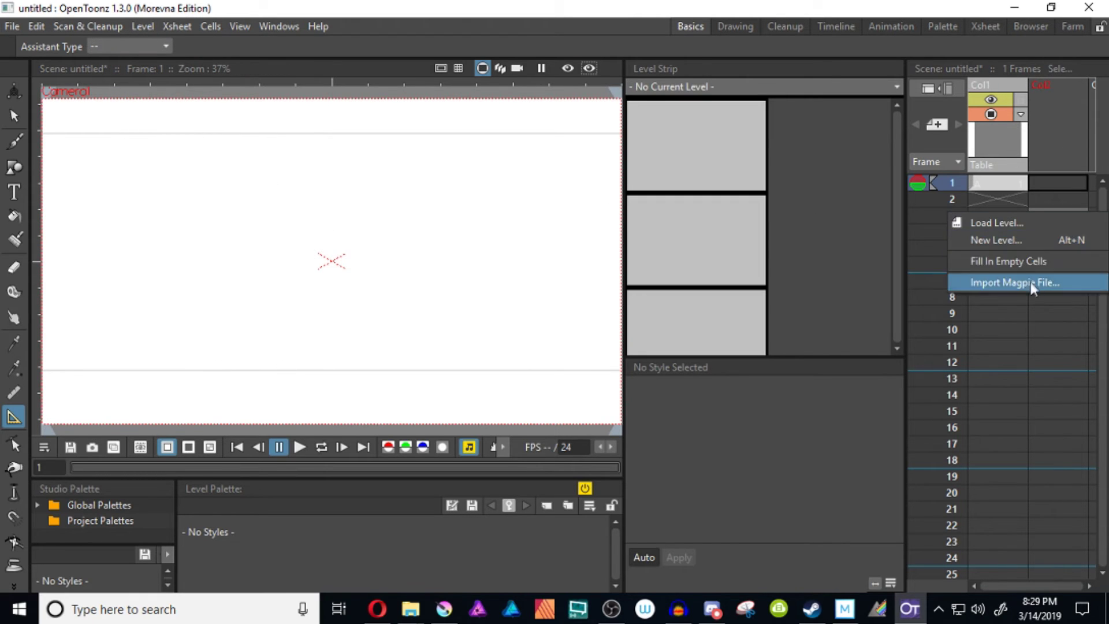
right_click(1042, 96)
click(981, 362)
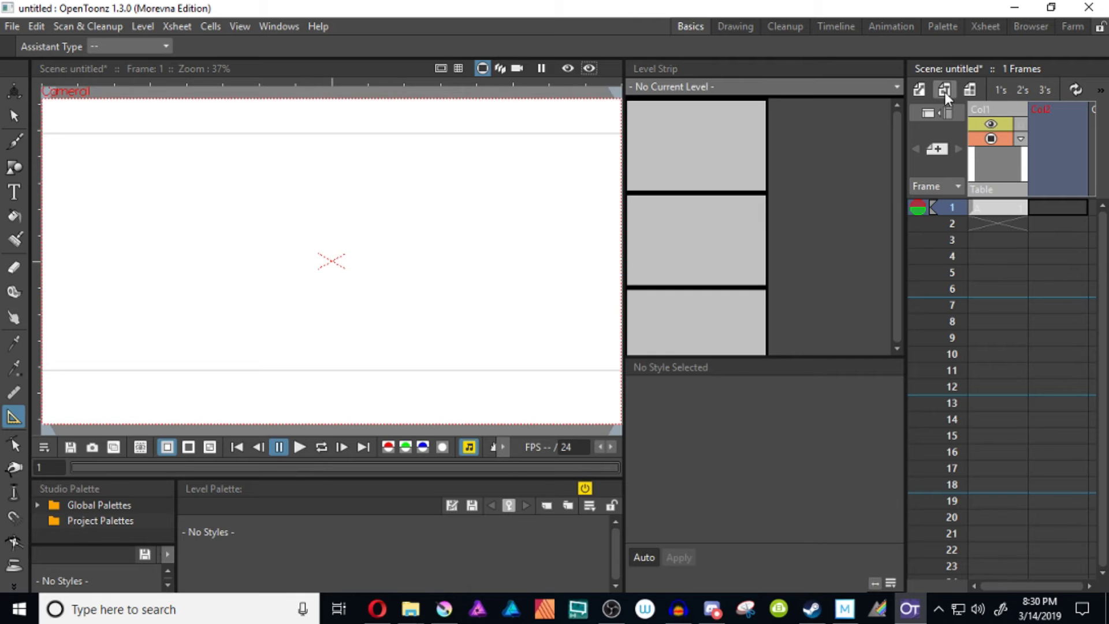
click(942, 91)
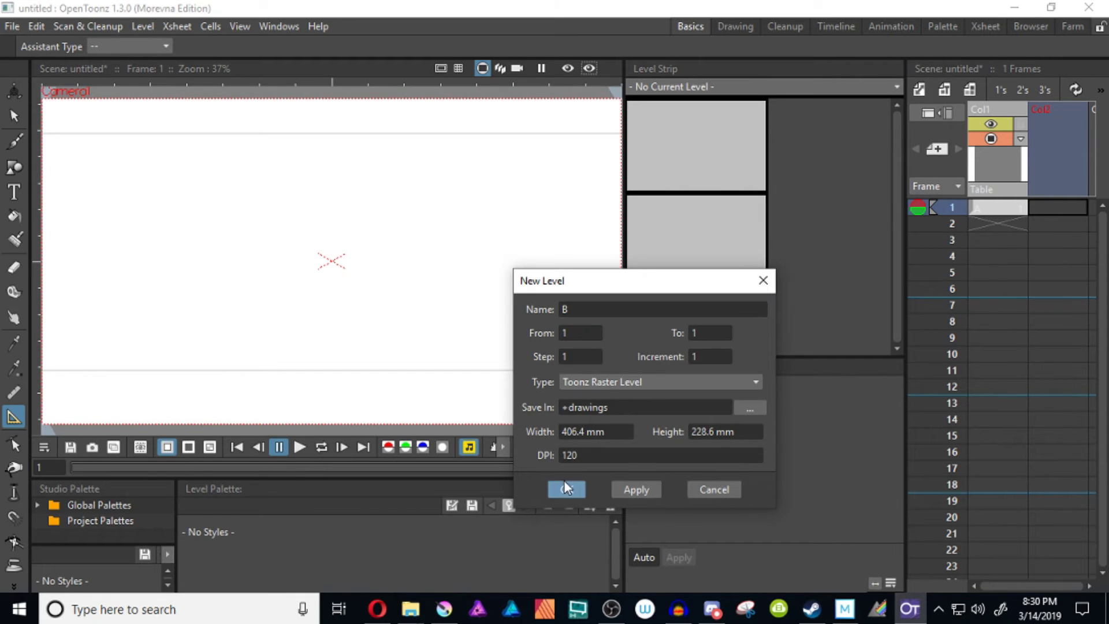
click(566, 489)
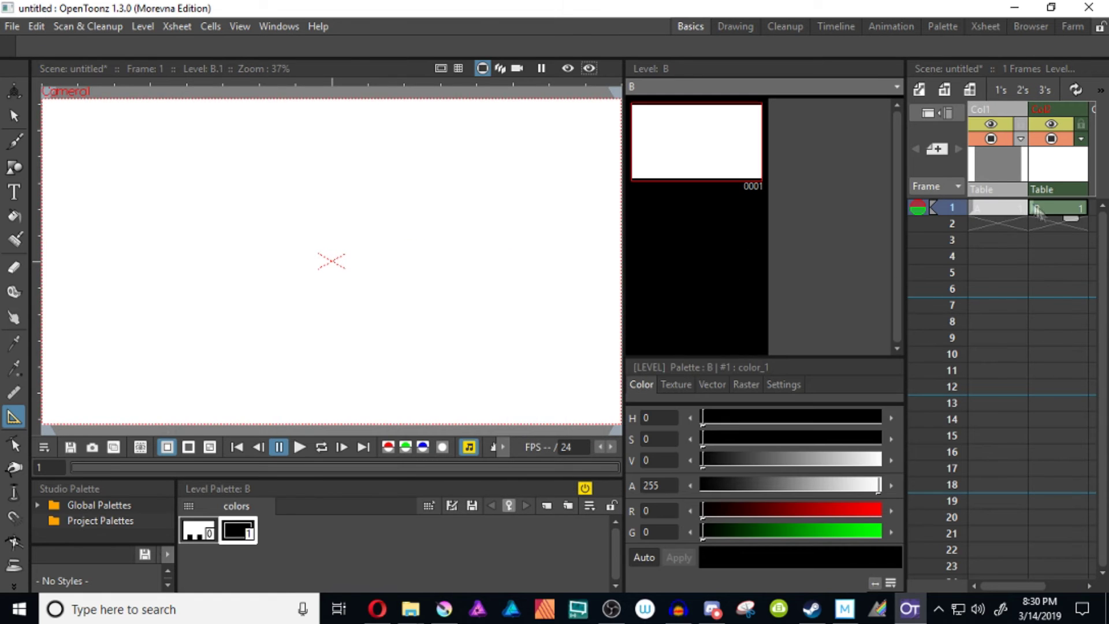
Step: Enable Assistants for the Brush and draw thin lines along both Line assistants with a vertical line between them
key(b)
click(901, 47)
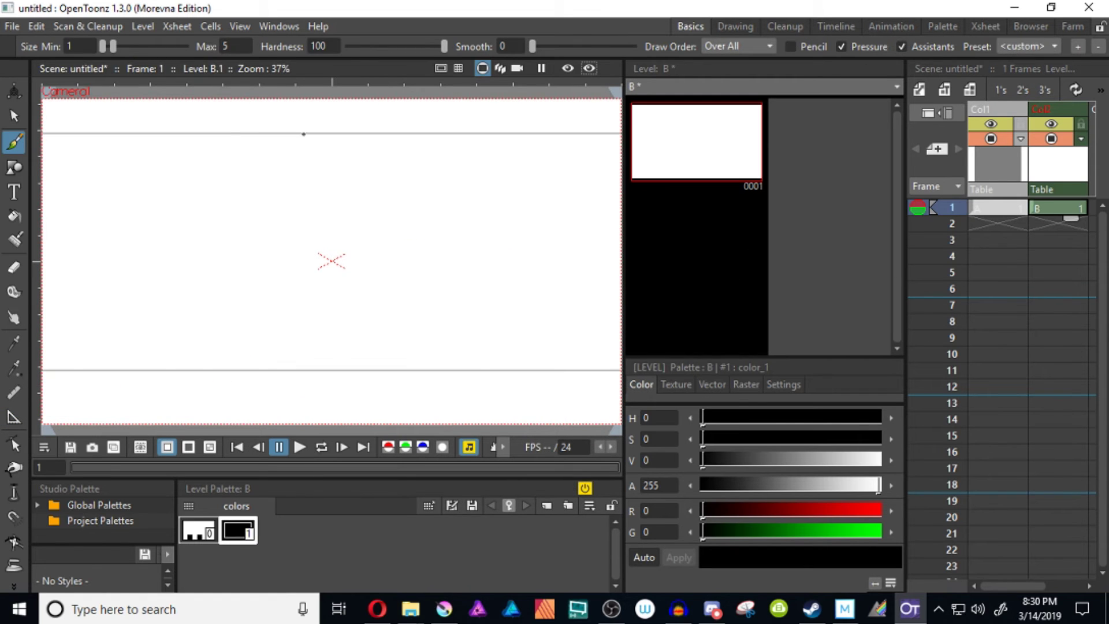
Step: Try thick strokes along both Line assistants with the maximum brush size at 44.56, and undo them
drag(113, 46, 146, 48)
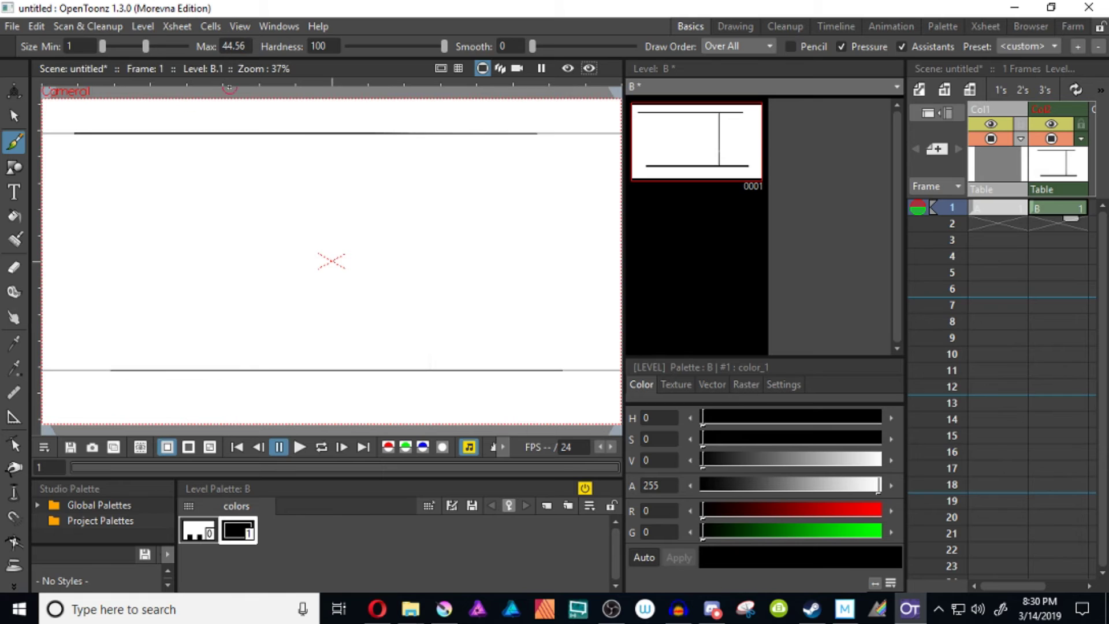
mouse_move(557, 135)
mouse_down()
mouse_move(321, 159)
mouse_move(485, 164)
mouse_move(167, 142)
mouse_up()
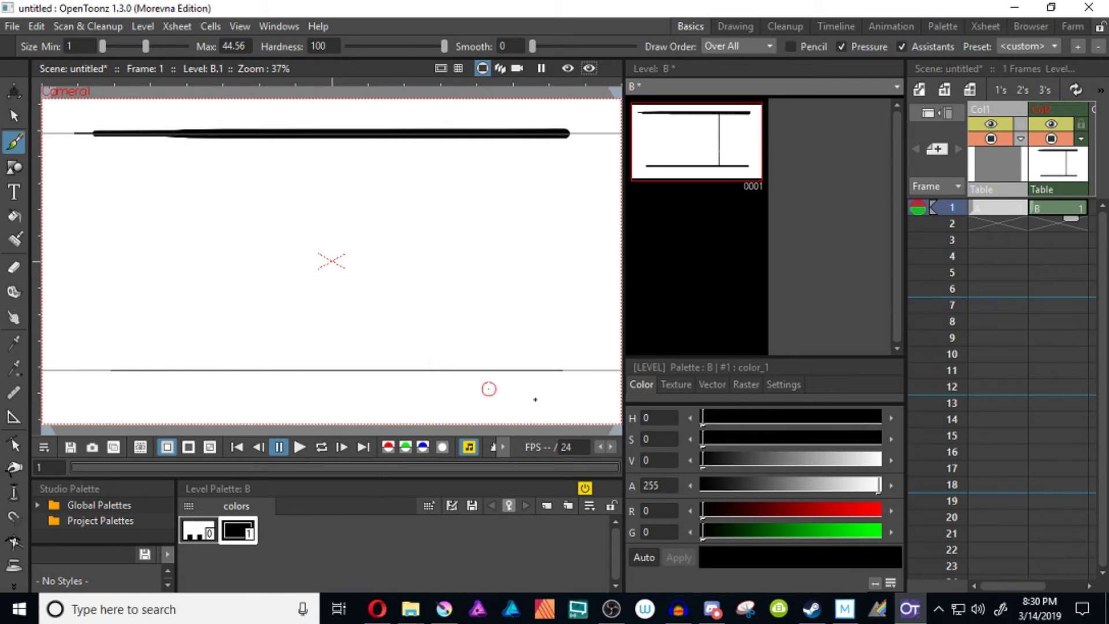
mouse_move(567, 375)
mouse_down()
mouse_move(46, 370)
mouse_move(205, 362)
mouse_up()
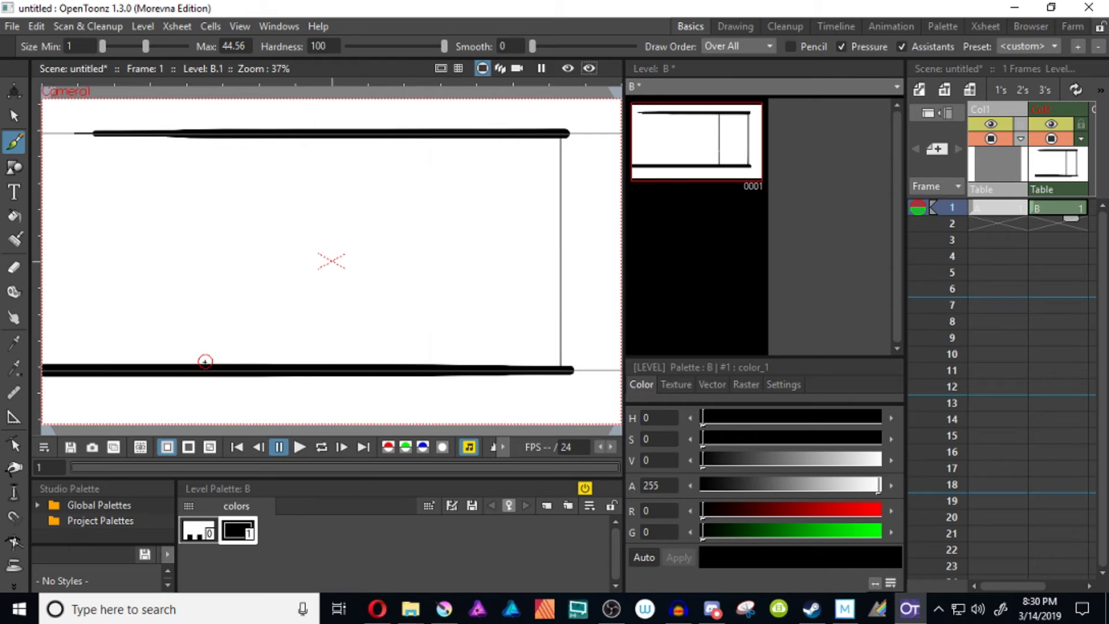
key(ctrl+z)
key(ctrl+z)
Step: Set the maximum brush size to 2.98, turn Assistants off, and sketch an oval head hanging from the upper line
drag(145, 46, 120, 45)
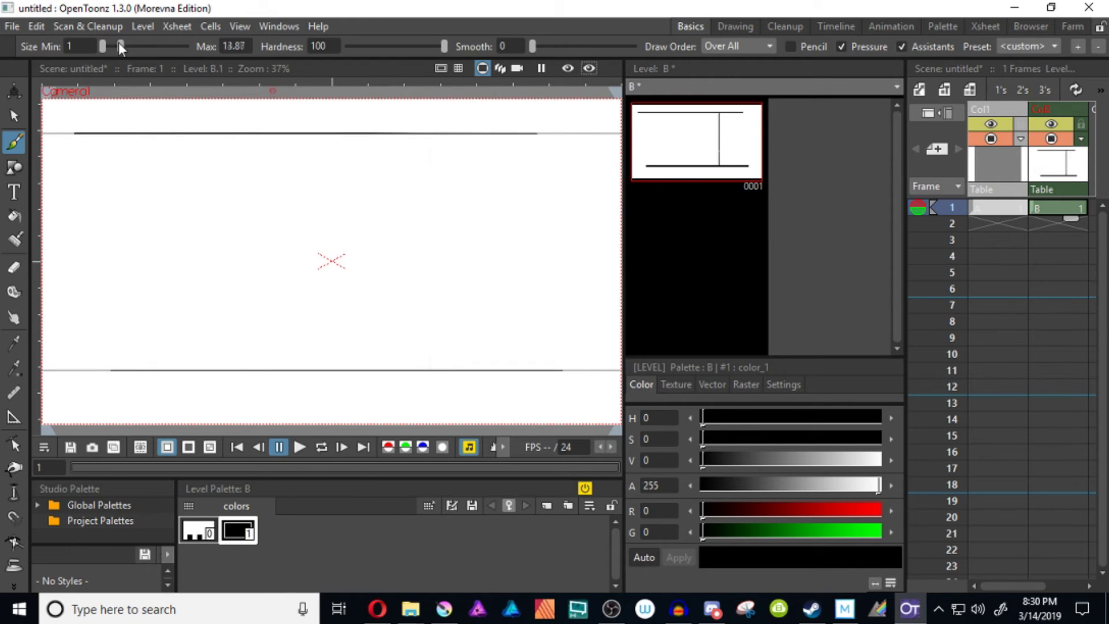
click(900, 46)
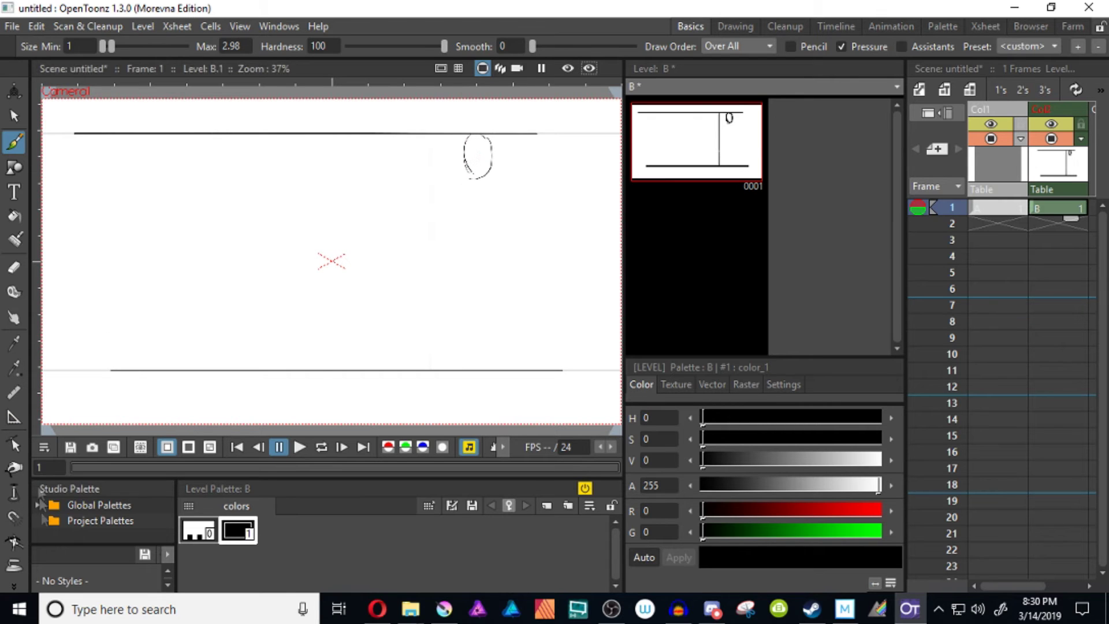
key(shift+space)
key(shift+space)
drag(474, 162, 498, 126)
scroll(471, 170, up, 2)
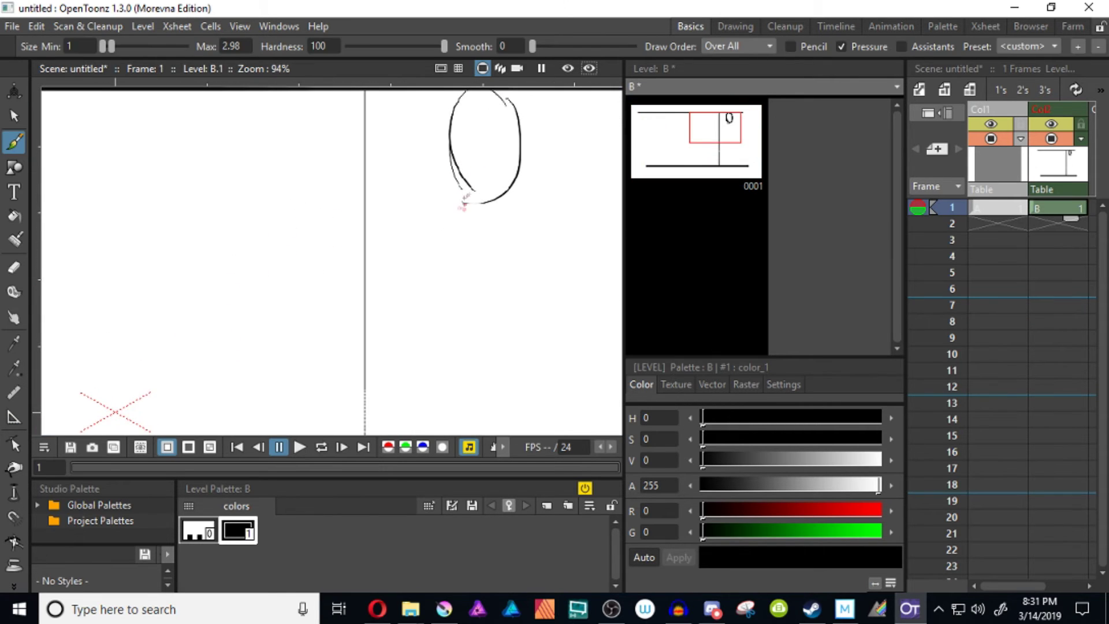
drag(498, 196, 514, 176)
Step: Refine the chin of the head and add a vertical centre line and a horizontal eye line across the face
drag(490, 200, 476, 279)
drag(478, 211, 460, 316)
key(ctrl+z)
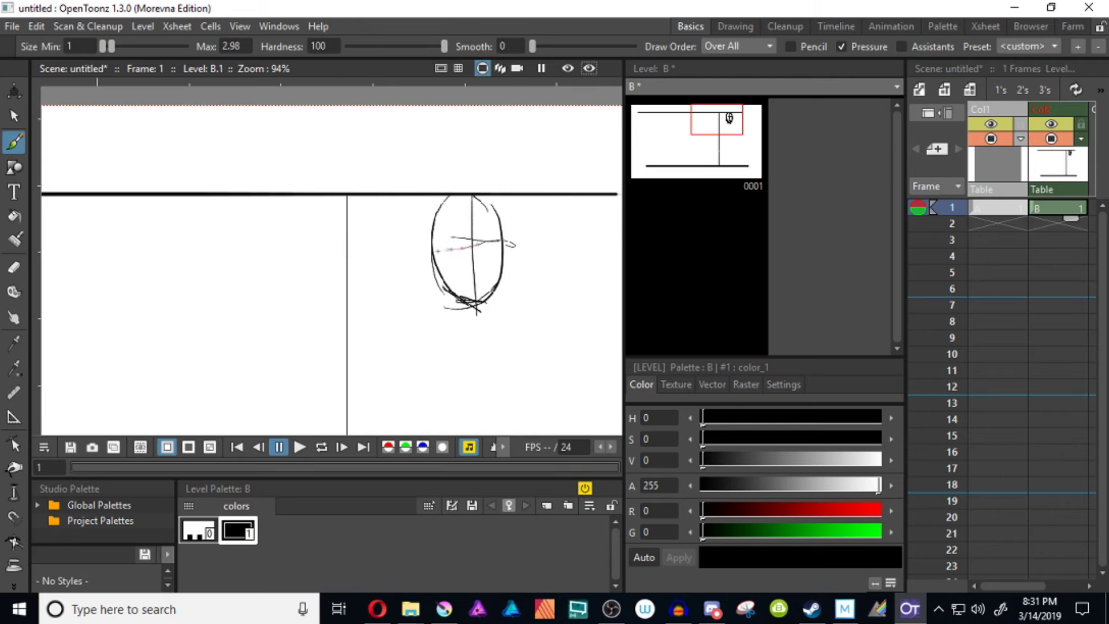
drag(434, 242, 503, 239)
key(0)
mouse_move(513, 329)
mouse_down()
mouse_move(141, 324)
mouse_move(11, 439)
mouse_up()
mouse_move(204, 254)
mouse_down()
mouse_move(468, 245)
mouse_move(496, 231)
mouse_up()
Step: Sketch the neck, shoulders and both sides of the torso beneath the head
drag(388, 178, 385, 219)
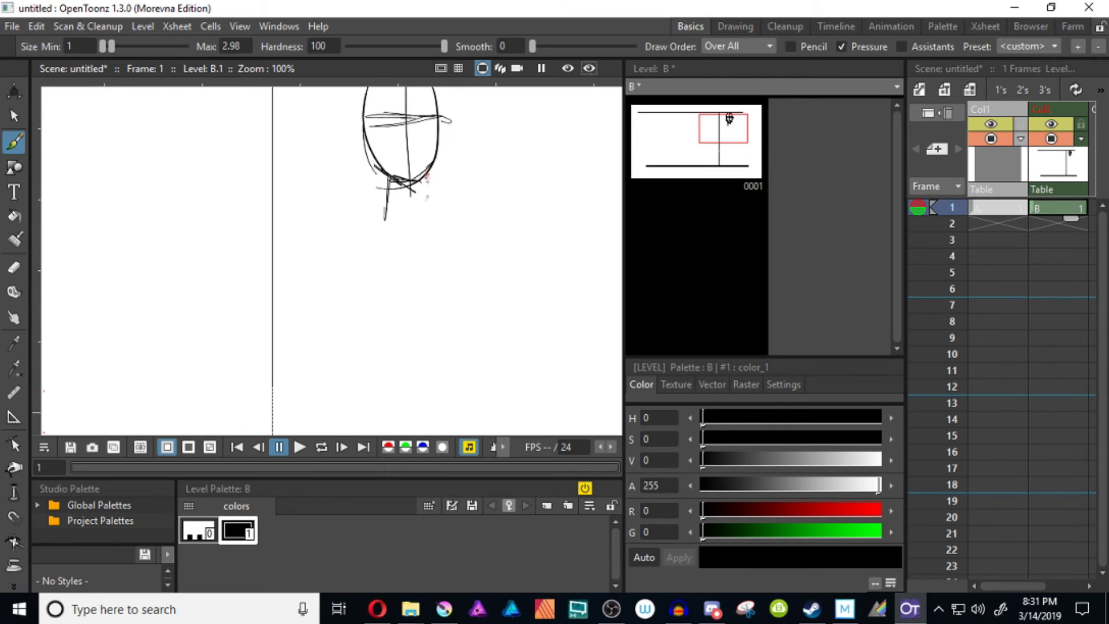
drag(427, 173, 428, 207)
drag(329, 200, 465, 215)
drag(360, 207, 304, 267)
mouse_move(461, 219)
mouse_down()
mouse_move(479, 292)
mouse_move(493, 260)
mouse_up()
drag(487, 257, 467, 411)
drag(306, 269, 341, 393)
Step: Sketch the waist line, the hips and one leg reaching down to the lower line
drag(404, 387, 395, 220)
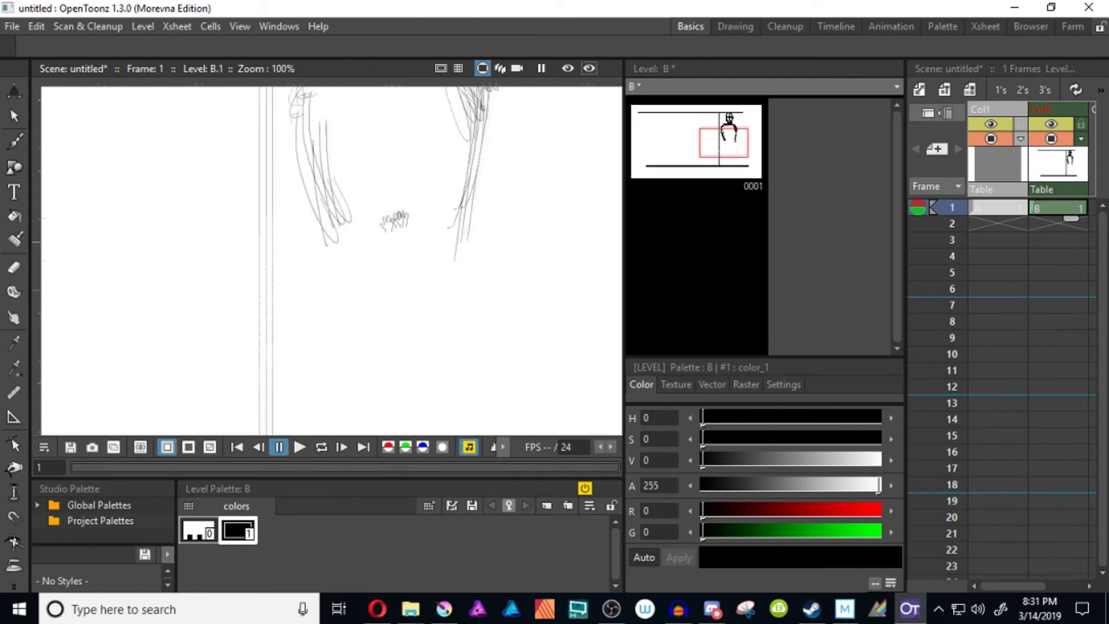
mouse_move(332, 257)
mouse_down()
mouse_move(491, 242)
mouse_move(456, 318)
mouse_up()
mouse_move(370, 250)
mouse_down()
mouse_move(352, 288)
mouse_move(375, 364)
mouse_up()
drag(358, 303, 430, 393)
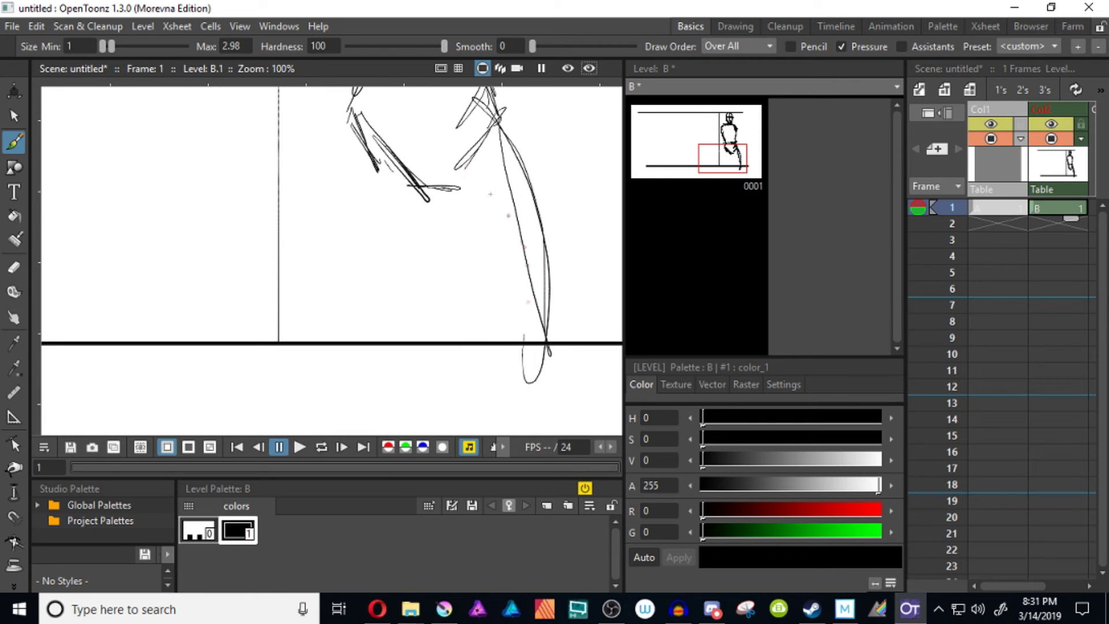
mouse_move(488, 340)
mouse_down()
mouse_move(450, 236)
mouse_move(396, 375)
mouse_move(398, 365)
mouse_up()
Step: Shrink the figure with a rectangular selection, and brush in its arms and full legs down to the lower line
key(space)
key(shift+space)
drag(433, 280, 361, 365)
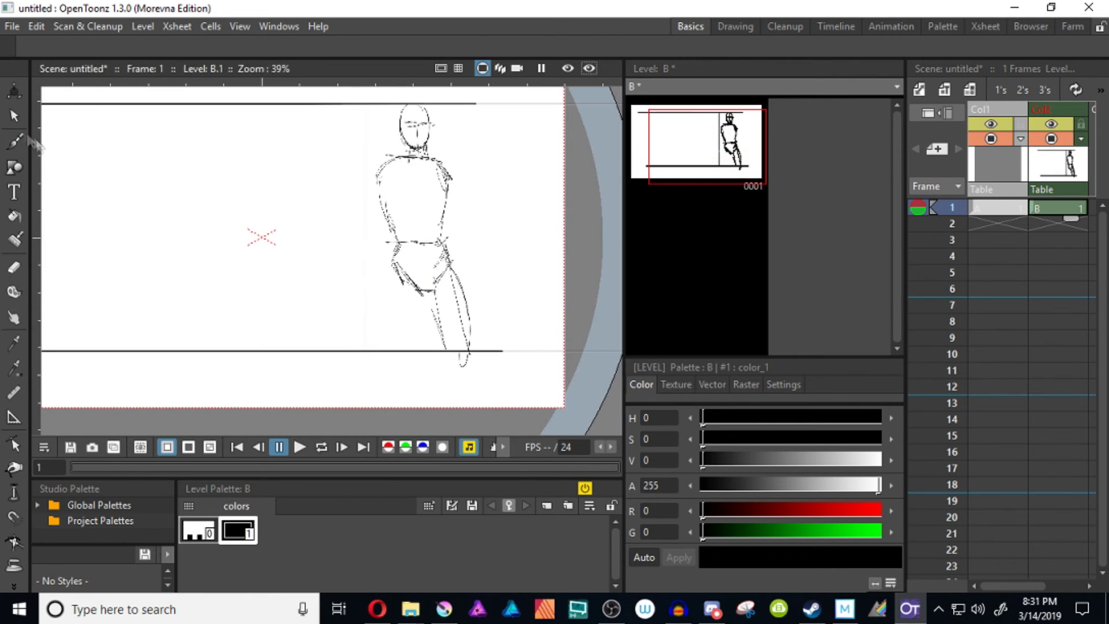
click(15, 115)
mouse_move(461, 234)
mouse_down()
mouse_move(371, 95)
mouse_move(360, 228)
mouse_up()
mouse_move(371, 104)
mouse_down()
mouse_move(486, 367)
mouse_move(445, 287)
mouse_up()
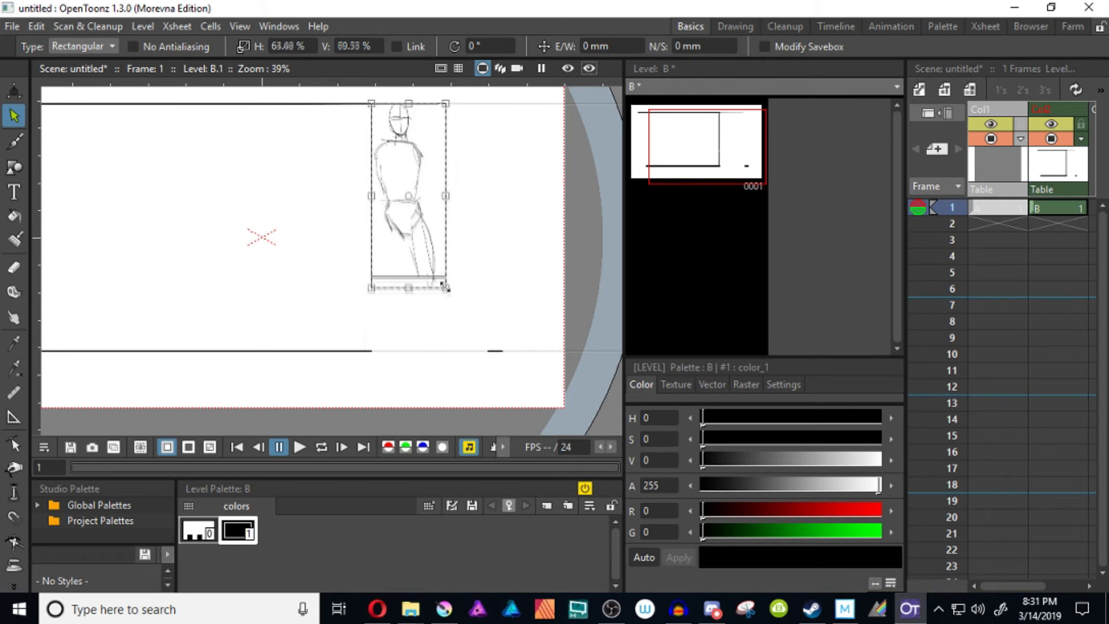
key(b)
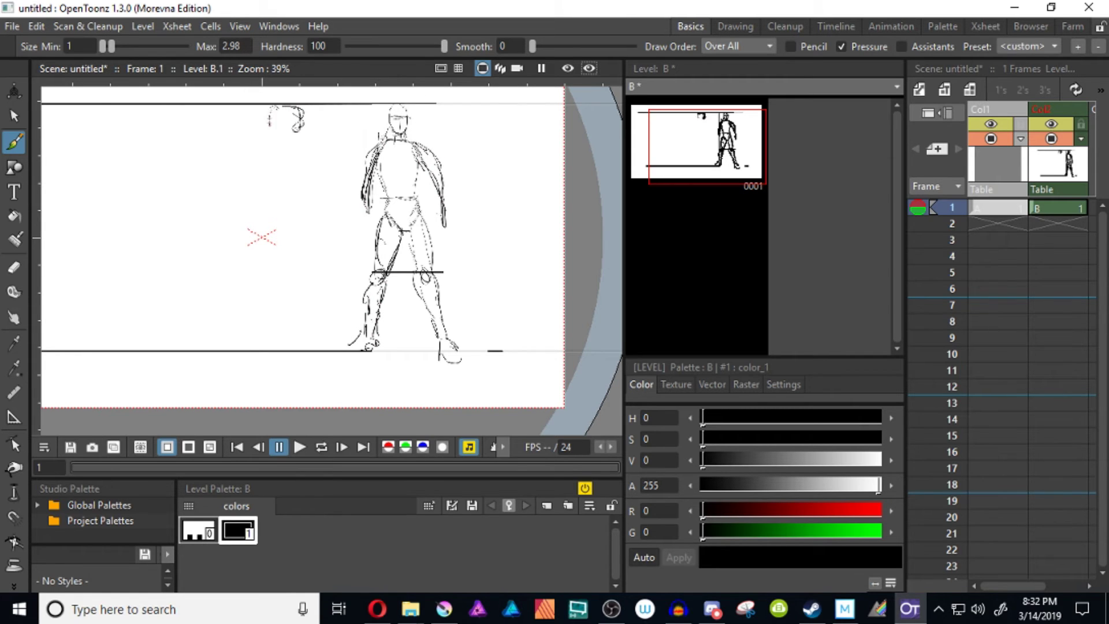
Step: Add a horizontal Line assistant at the figure's chin height on the assistant level
click(998, 212)
click(14, 417)
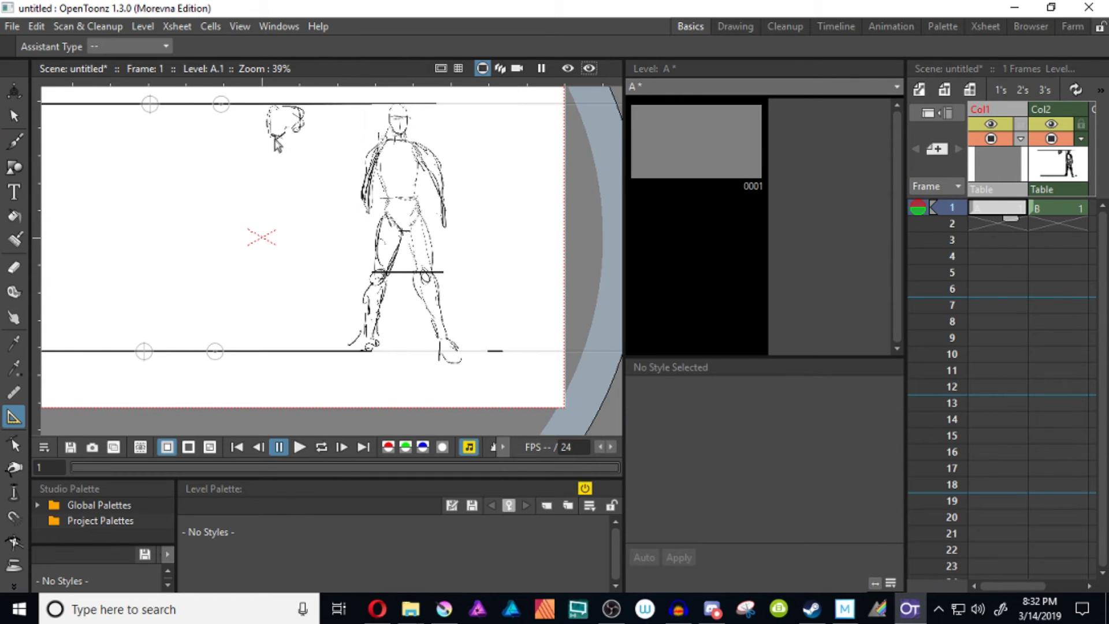
click(129, 46)
click(137, 86)
click(396, 135)
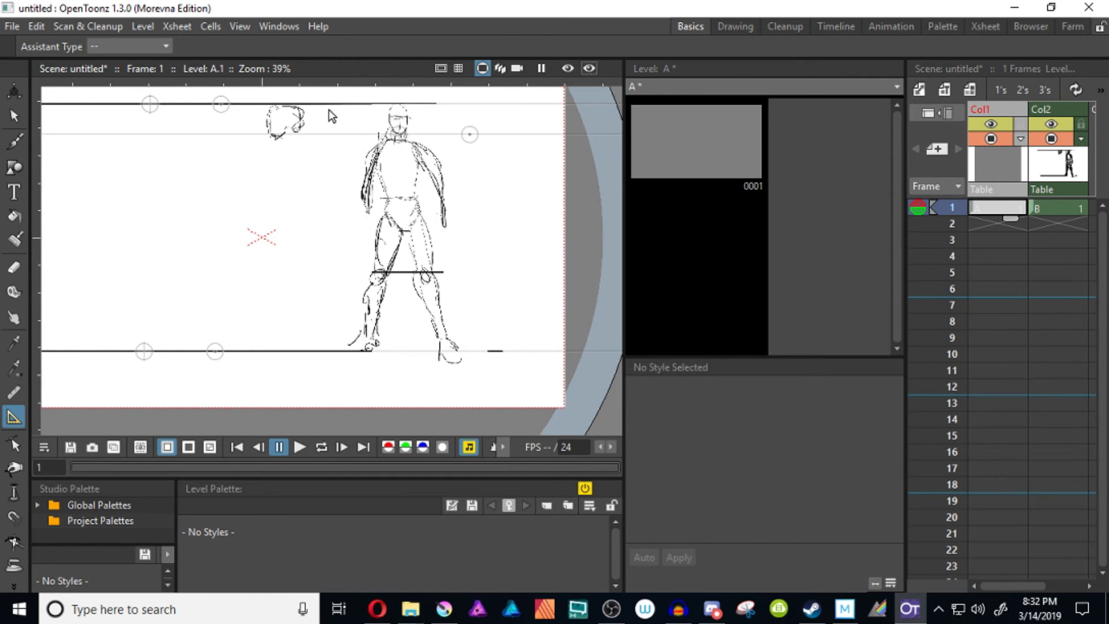
Step: Select the side-view head on the drawing level and scale it vertically to 89.22 % to fit the chin guide
click(1039, 207)
click(13, 115)
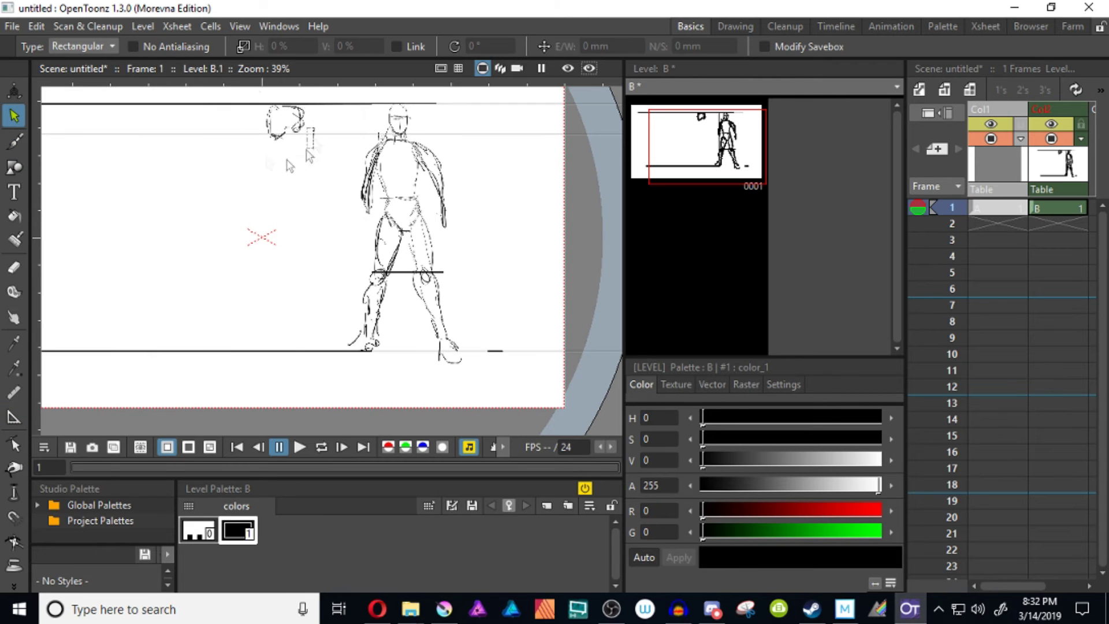
drag(312, 149, 249, 91)
drag(154, 110, 128, 98)
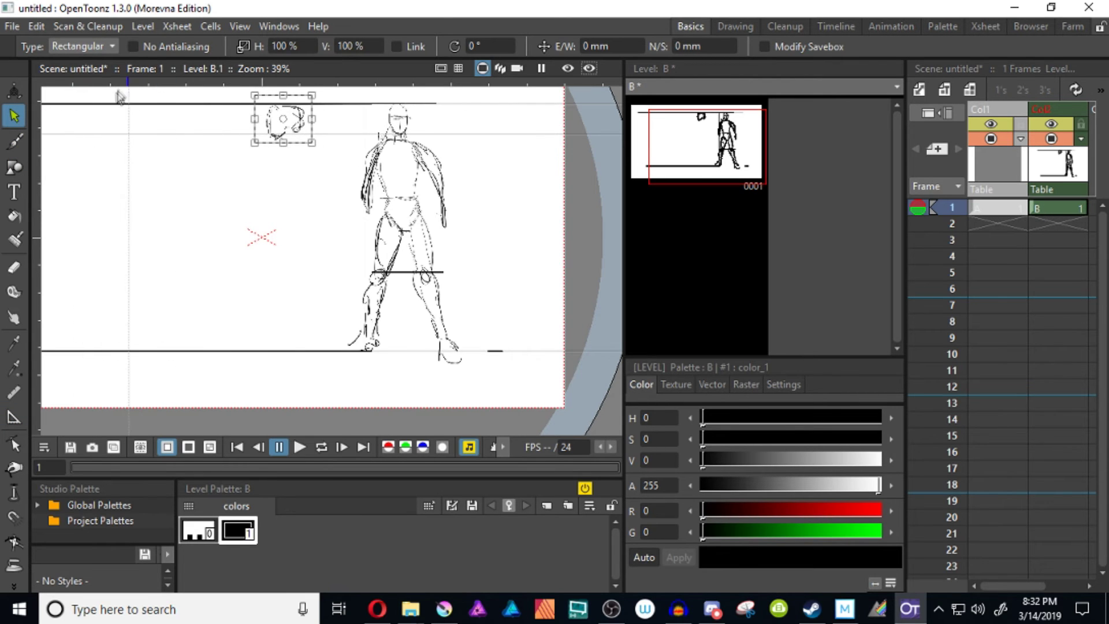
drag(283, 143, 283, 138)
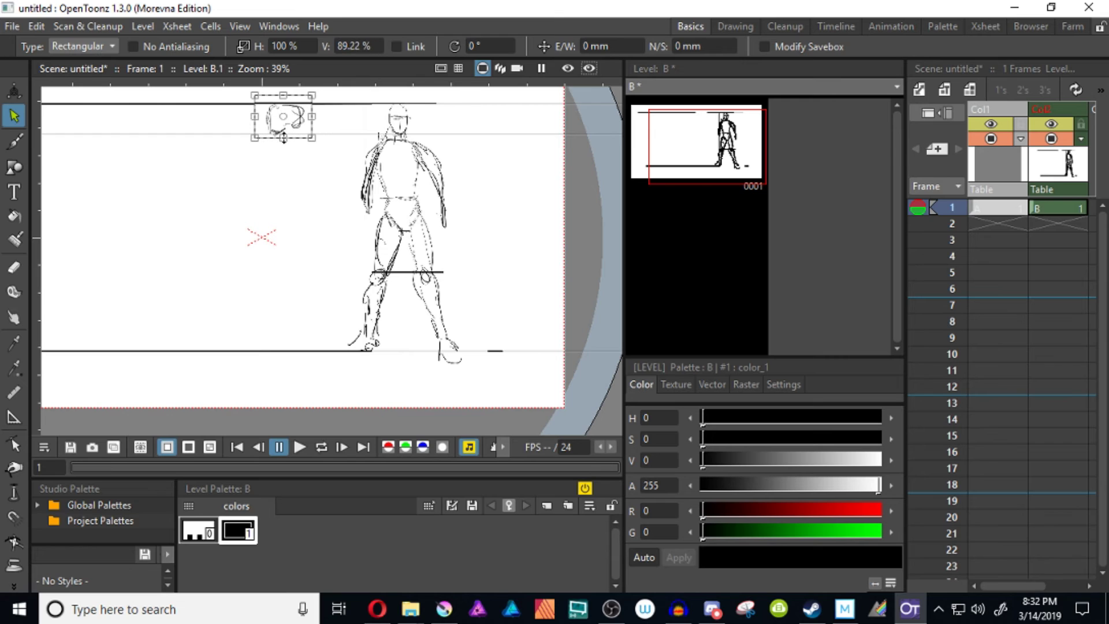
Step: Sketch the side-view body with the Brush, from the profile head down to the lower line
key(b)
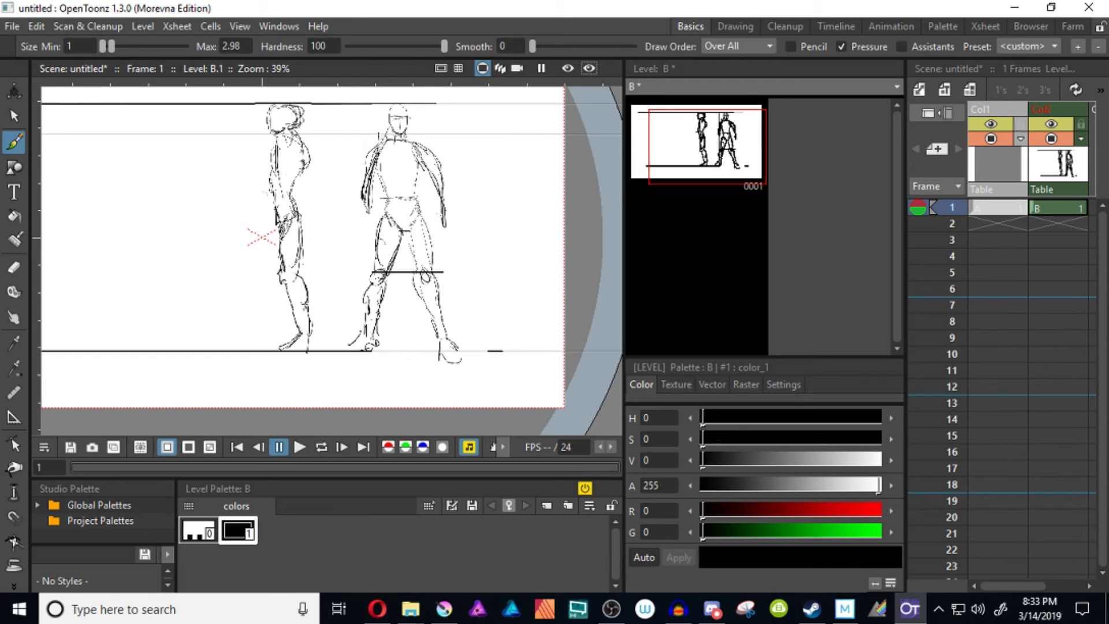
drag(215, 254, 438, 298)
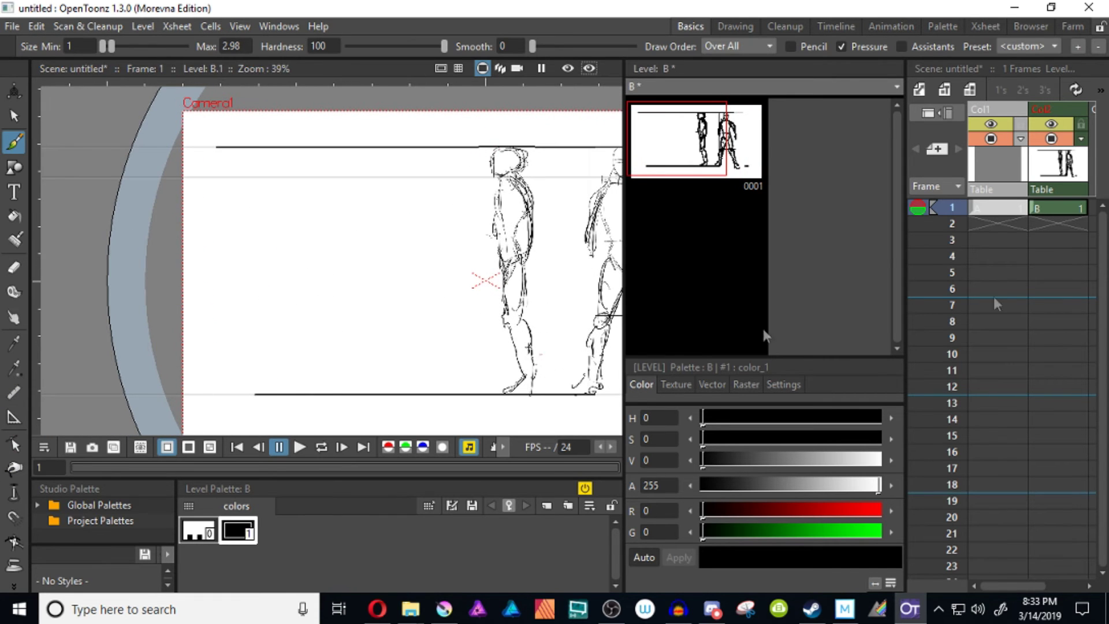
Step: Place a Vanishing Point assistant in the empty area beside the side-view figure, on the assistant level
click(997, 208)
click(14, 418)
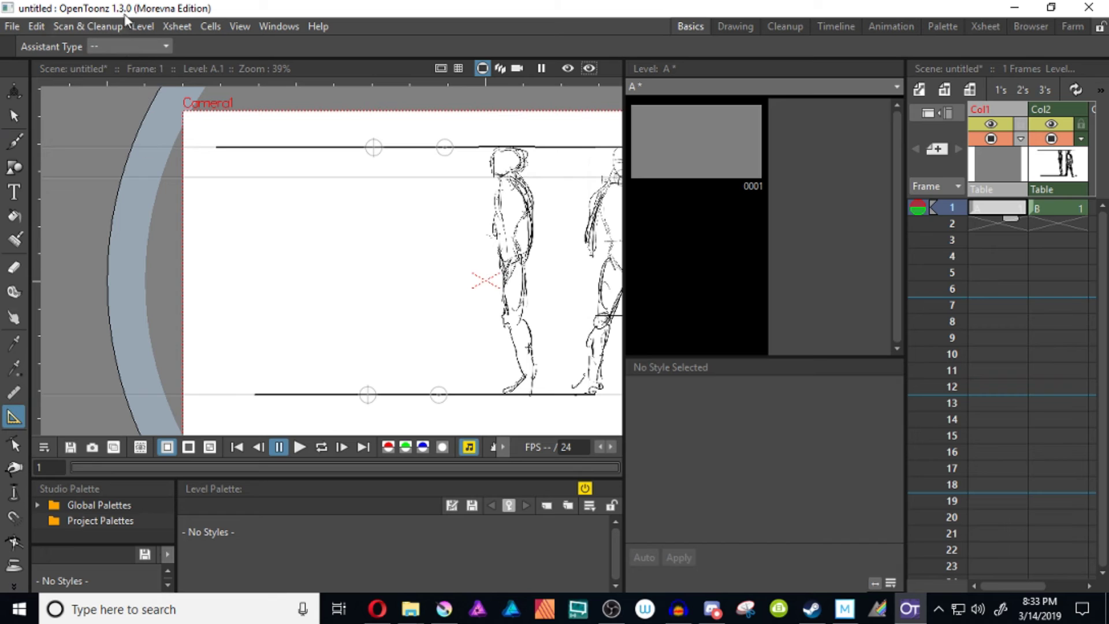
click(128, 47)
click(104, 98)
click(306, 261)
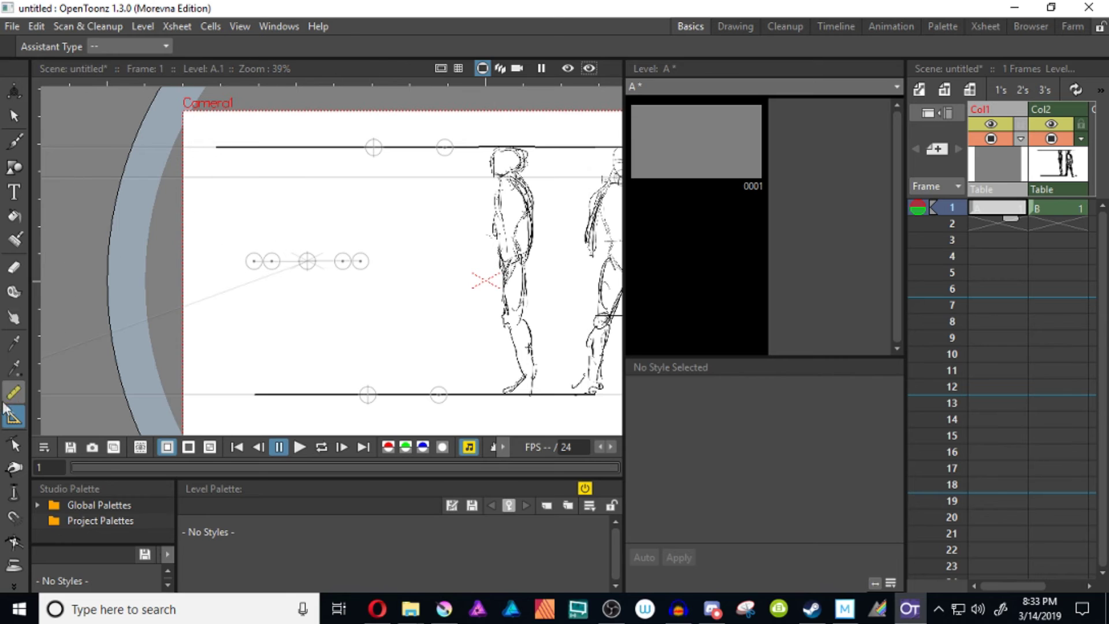
Step: Reset the assistant type to none, select the vanishing point and enable its Grid option
click(142, 46)
click(130, 87)
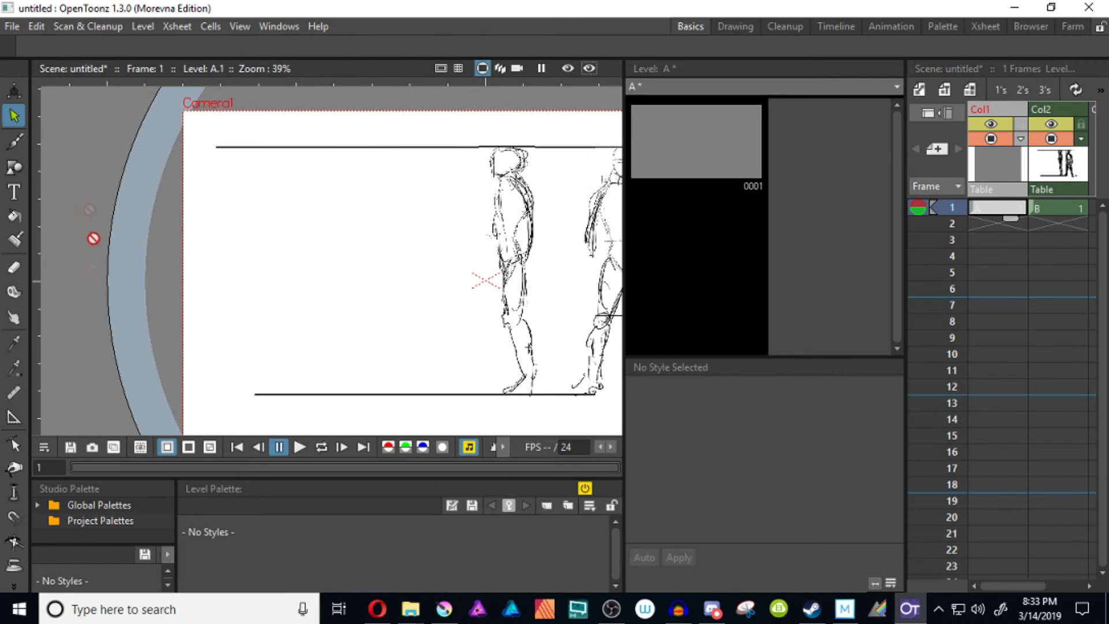
click(145, 47)
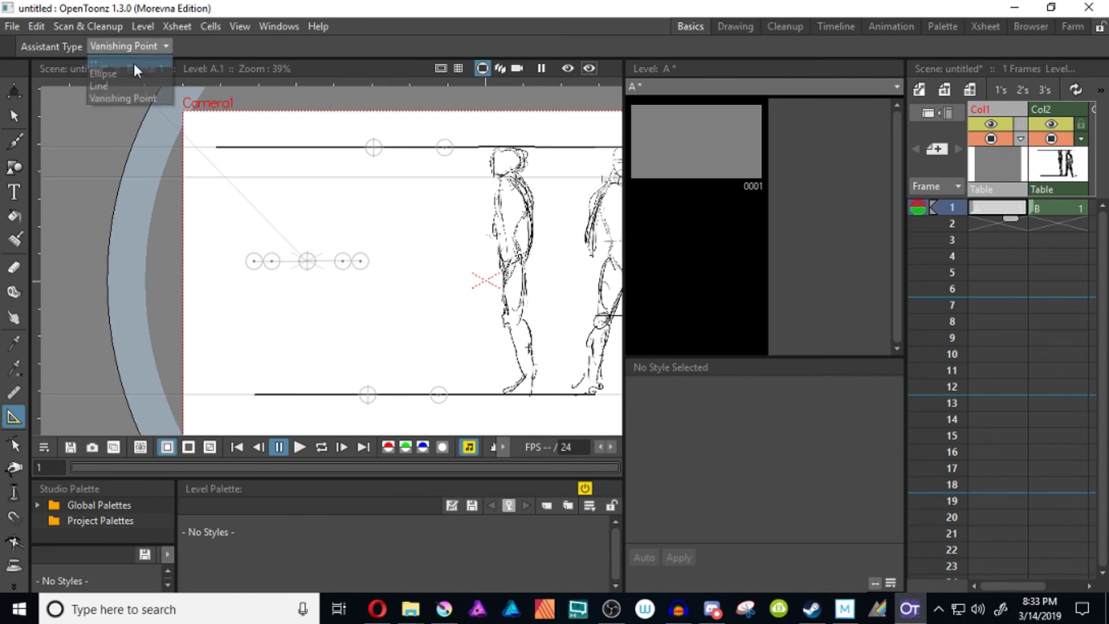
click(134, 65)
click(308, 262)
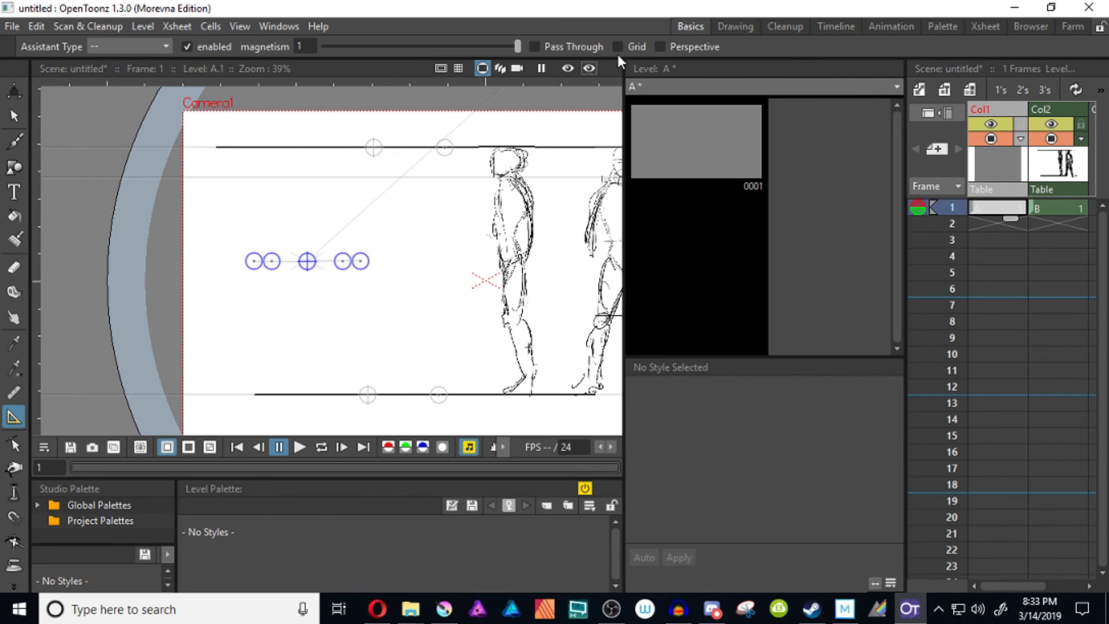
click(617, 47)
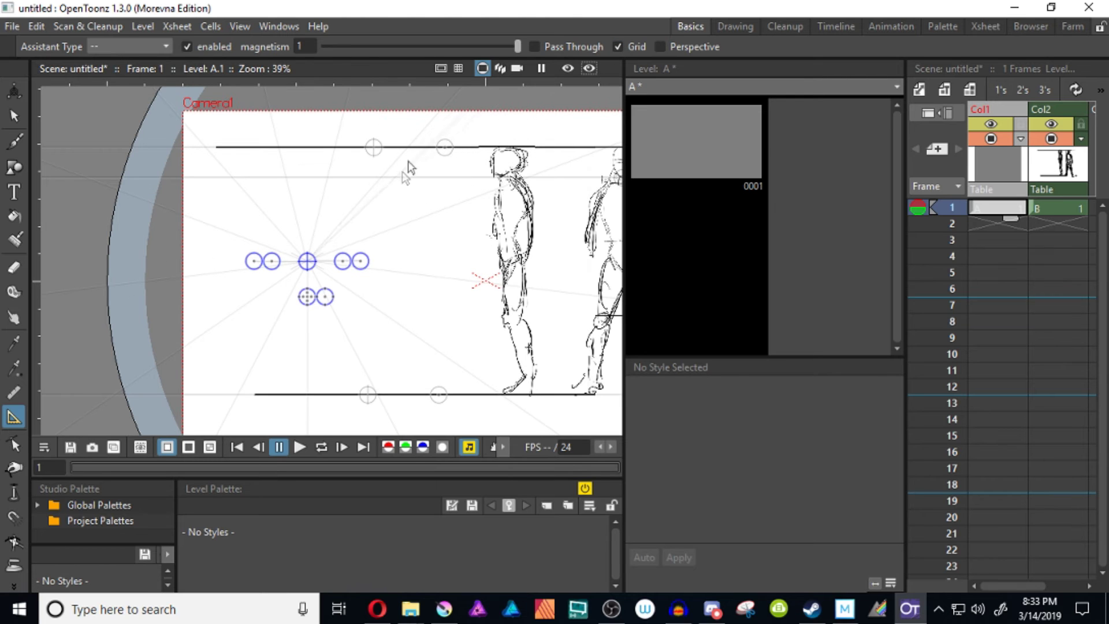
Step: On the drawing level, enable Assistants for the Brush and draw converging lines between the vanishing point and the side-view figure's head and feet
click(1065, 209)
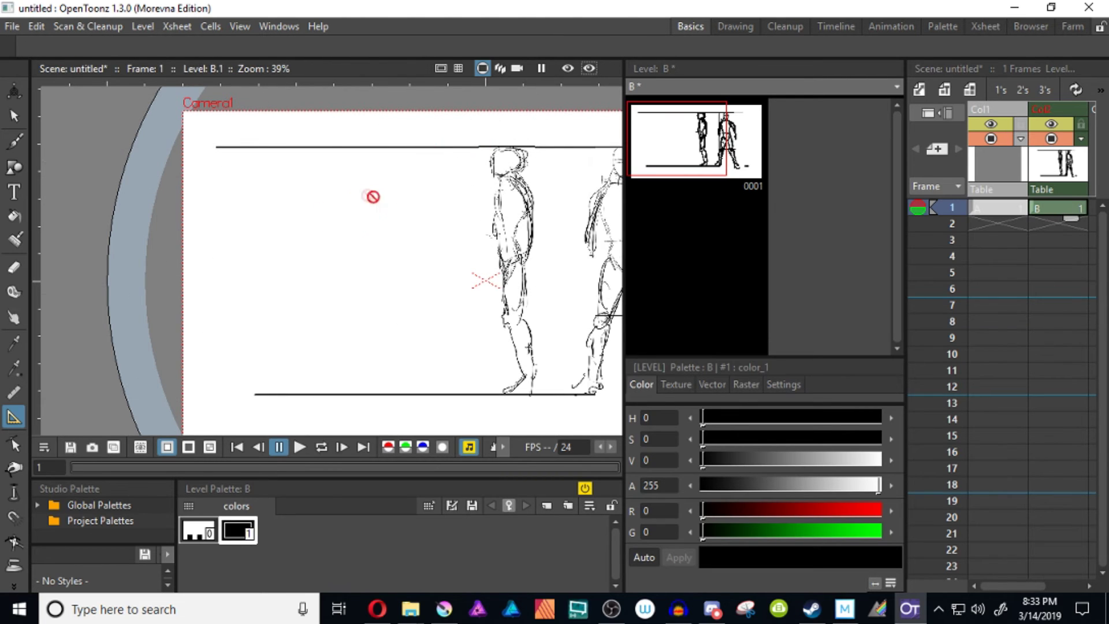
key(b)
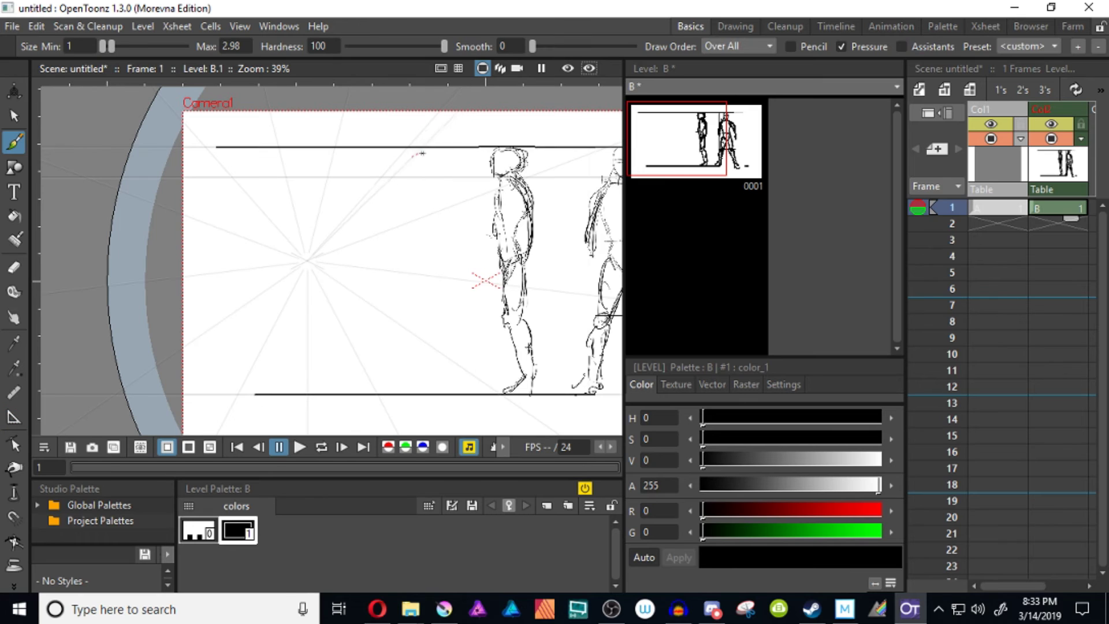
click(900, 47)
mouse_move(495, 148)
mouse_down()
mouse_move(311, 258)
mouse_move(439, 182)
mouse_up()
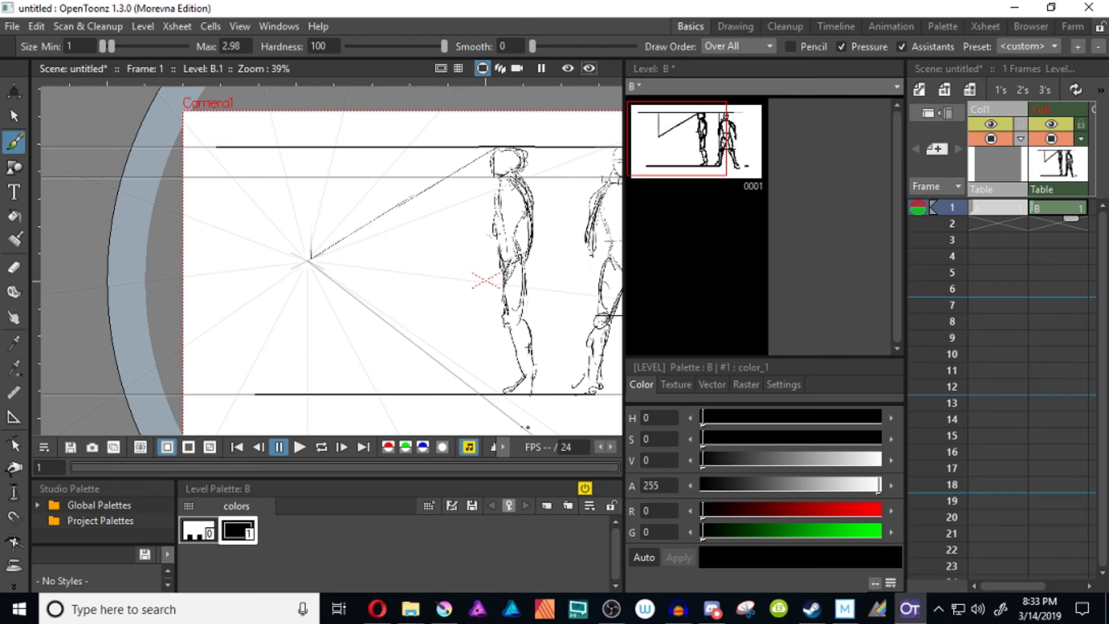
drag(503, 393, 269, 239)
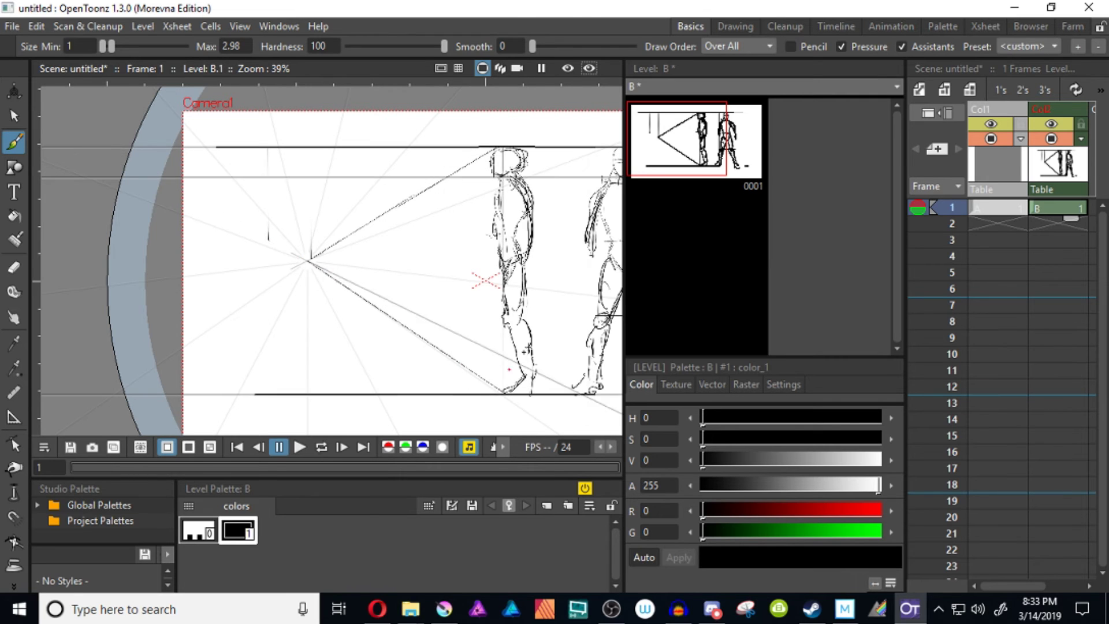
Step: Turn off Assistants for the Brush and sketch a smaller side-view figure behind the first, fitted between the two converging lines
click(901, 47)
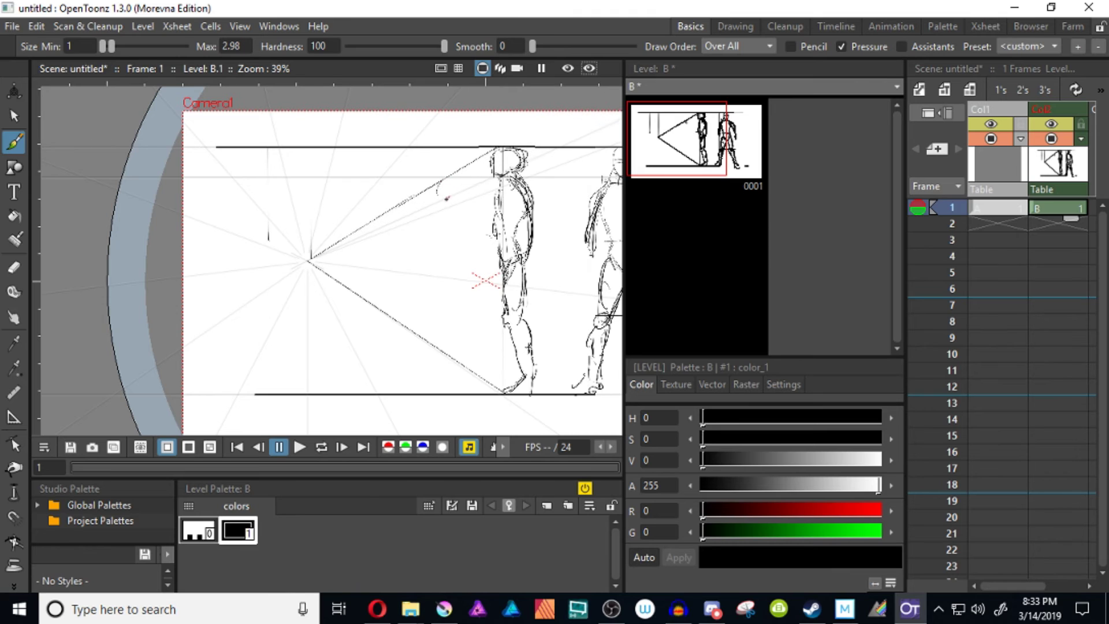
mouse_move(442, 198)
mouse_down()
mouse_move(457, 173)
mouse_move(440, 242)
mouse_up()
mouse_move(451, 281)
mouse_down()
mouse_move(440, 218)
mouse_move(437, 233)
mouse_move(456, 205)
mouse_move(456, 272)
mouse_move(442, 246)
mouse_move(465, 276)
mouse_move(445, 298)
mouse_move(452, 339)
mouse_move(458, 312)
mouse_move(459, 325)
mouse_move(446, 351)
mouse_move(466, 354)
mouse_up()
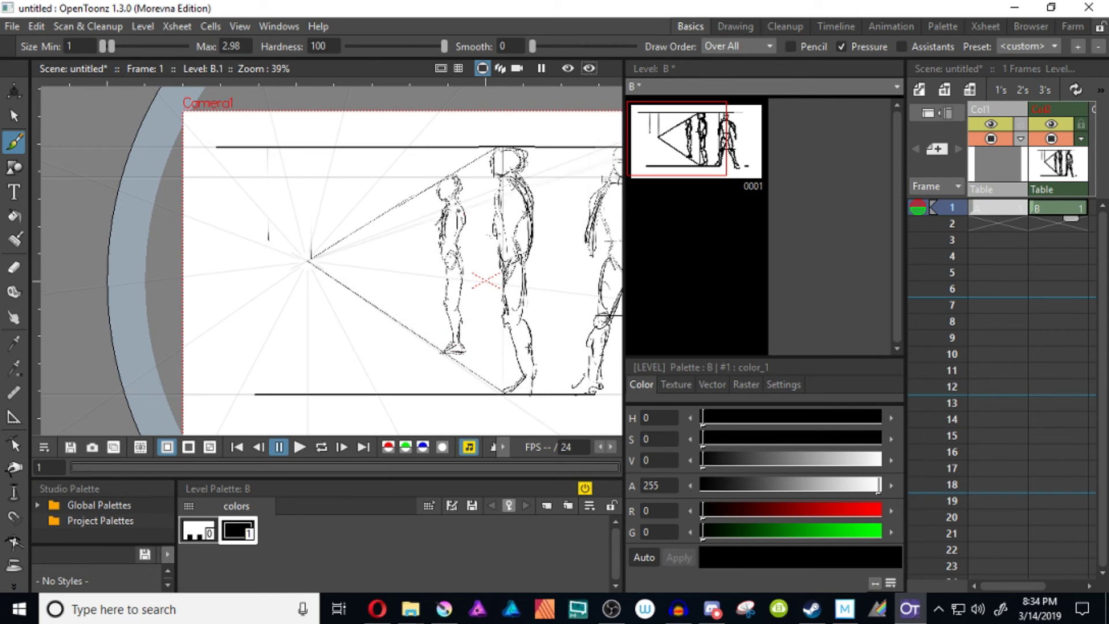
drag(462, 218, 466, 259)
drag(457, 213, 465, 254)
Step: Sketch the head and upper body of a third, smaller side-view figure under the upper converging line, nearer the vanishing point
mouse_move(409, 204)
mouse_down()
mouse_move(397, 221)
mouse_move(413, 201)
mouse_move(407, 220)
mouse_up()
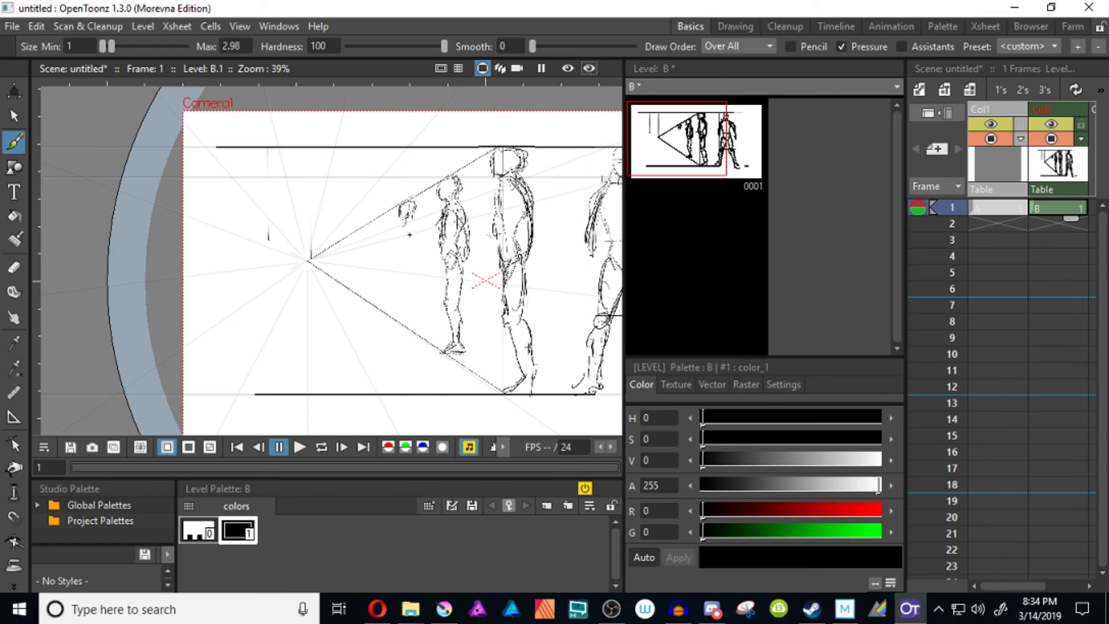
key(space)
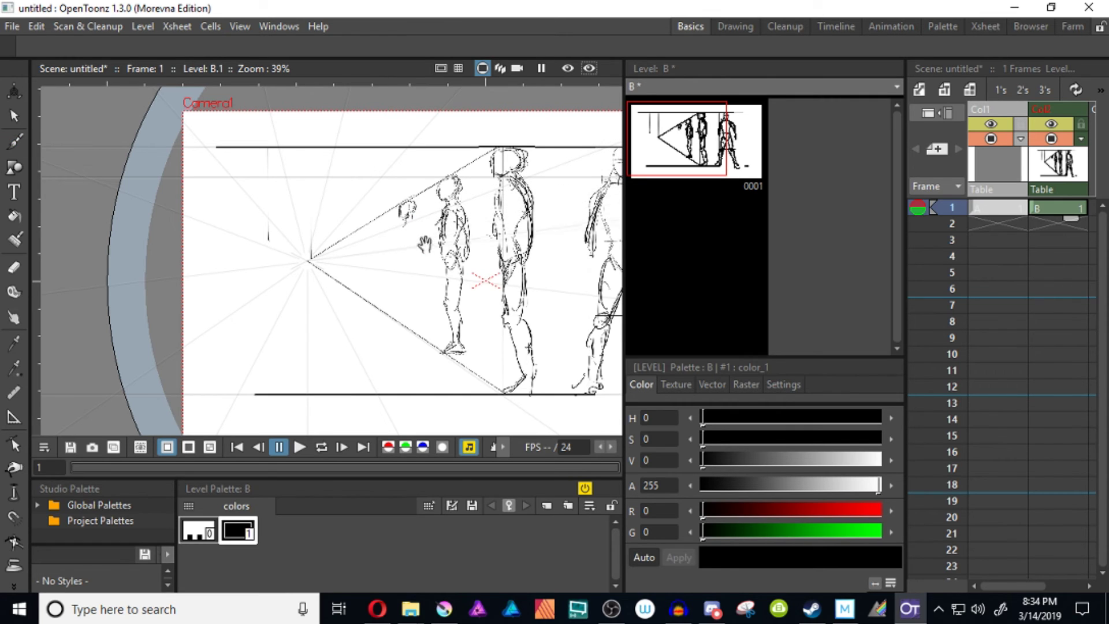
key(b)
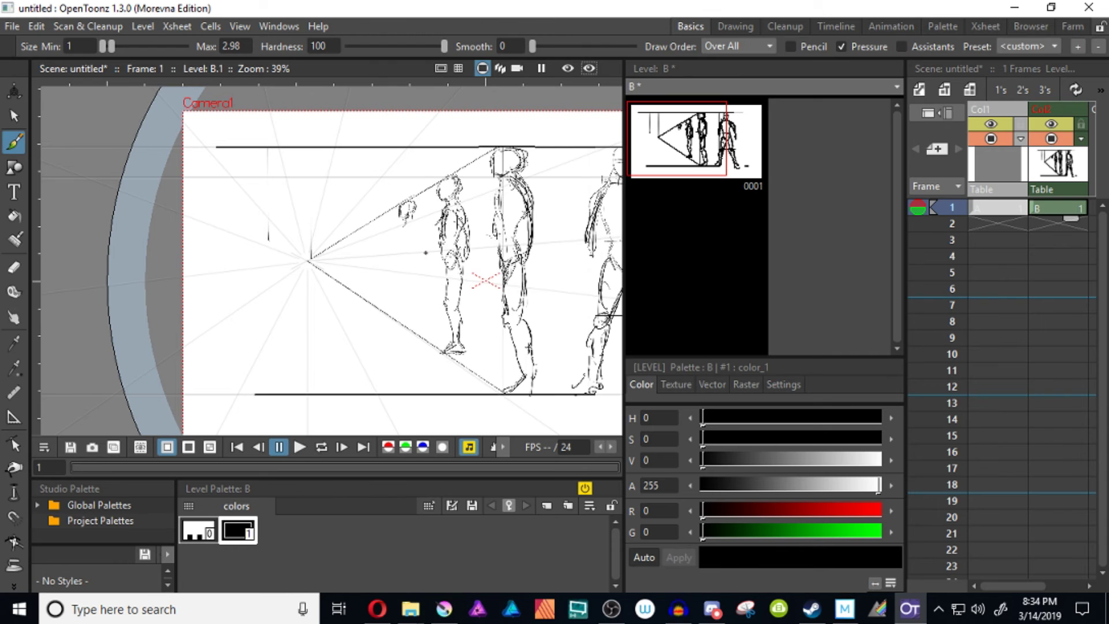
scroll(409, 235, up, 5)
mouse_move(395, 215)
mouse_down()
mouse_move(395, 249)
mouse_move(379, 233)
mouse_up()
mouse_move(391, 222)
mouse_down()
mouse_move(386, 267)
mouse_move(331, 206)
mouse_move(356, 270)
mouse_up()
key(space)
drag(342, 217, 354, 276)
drag(373, 138, 384, 173)
drag(384, 219, 370, 263)
mouse_move(373, 251)
mouse_down()
mouse_move(361, 266)
mouse_move(384, 213)
mouse_move(383, 149)
mouse_move(361, 270)
mouse_move(350, 218)
mouse_move(344, 303)
mouse_move(356, 332)
mouse_up()
Step: Sketch the third figure's hips and thighs
key(space)
drag(347, 215, 346, 278)
drag(346, 188, 346, 277)
mouse_move(373, 185)
mouse_down()
mouse_move(378, 220)
mouse_move(393, 233)
mouse_up()
drag(383, 208, 377, 303)
key(space)
mouse_move(381, 254)
mouse_down()
mouse_move(371, 318)
mouse_move(379, 307)
mouse_up()
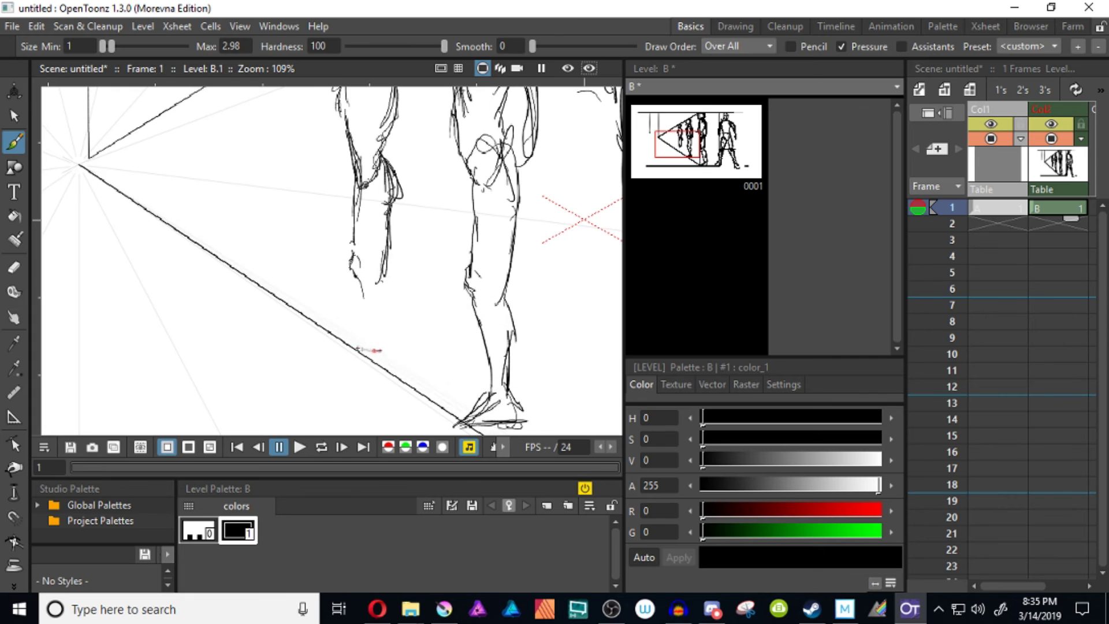
Step: Sketch the third figure's lower legs and feet so that they stand on the lower converging line
drag(375, 351, 397, 348)
mouse_move(362, 343)
mouse_down()
mouse_move(378, 346)
mouse_move(348, 346)
mouse_up()
drag(355, 288, 364, 325)
drag(353, 251, 367, 317)
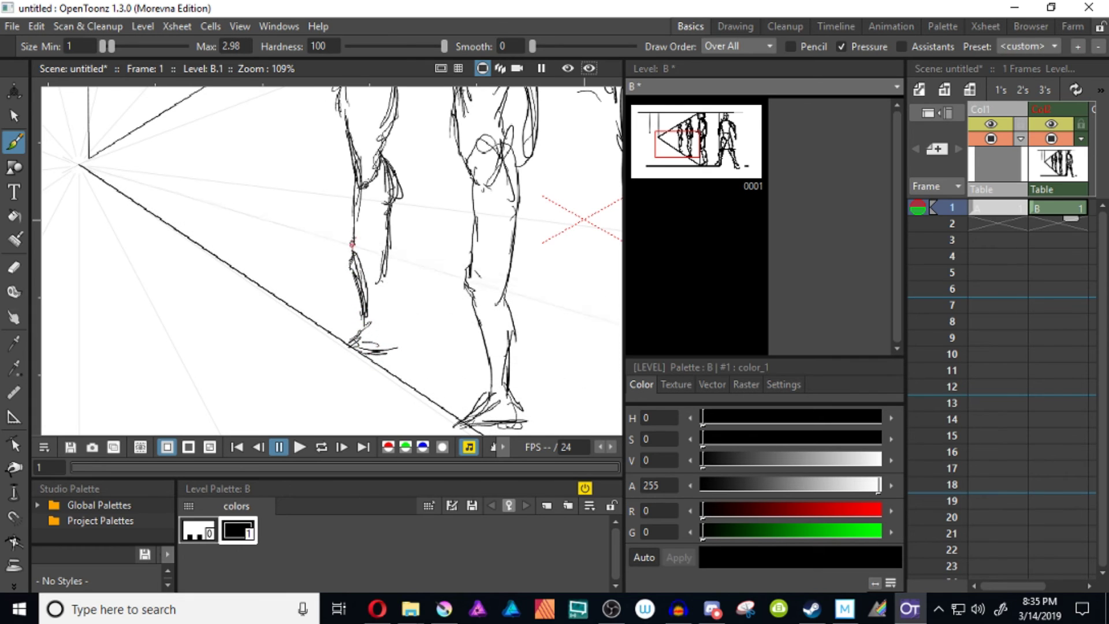
mouse_move(352, 231)
mouse_down()
mouse_move(353, 262)
mouse_move(352, 251)
mouse_up()
mouse_move(397, 254)
mouse_down()
mouse_move(388, 338)
mouse_move(334, 355)
mouse_move(369, 344)
mouse_up()
drag(368, 318, 342, 346)
drag(341, 347, 395, 346)
Step: Sketch the head and shoulders of a fourth, smaller figure under the upper line, and add the third figure's arm
mouse_move(249, 198)
mouse_down()
mouse_move(422, 371)
mouse_move(436, 406)
mouse_up()
mouse_move(396, 257)
mouse_down()
mouse_move(386, 283)
mouse_move(407, 261)
mouse_move(389, 256)
mouse_move(400, 254)
mouse_move(406, 272)
mouse_move(386, 319)
mouse_move(410, 280)
mouse_move(423, 328)
mouse_up()
drag(553, 236, 577, 381)
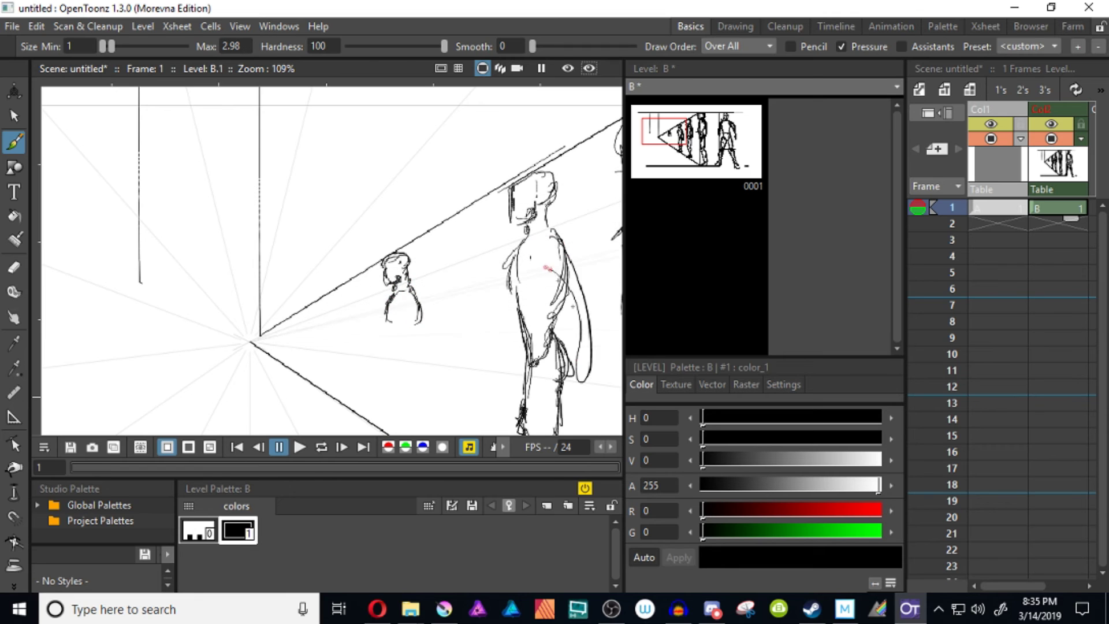
drag(547, 268, 574, 329)
Step: Try a long arm on the fourth figure and undo its strokes
key(space)
drag(430, 346, 453, 284)
drag(433, 230, 439, 263)
drag(424, 237, 443, 295)
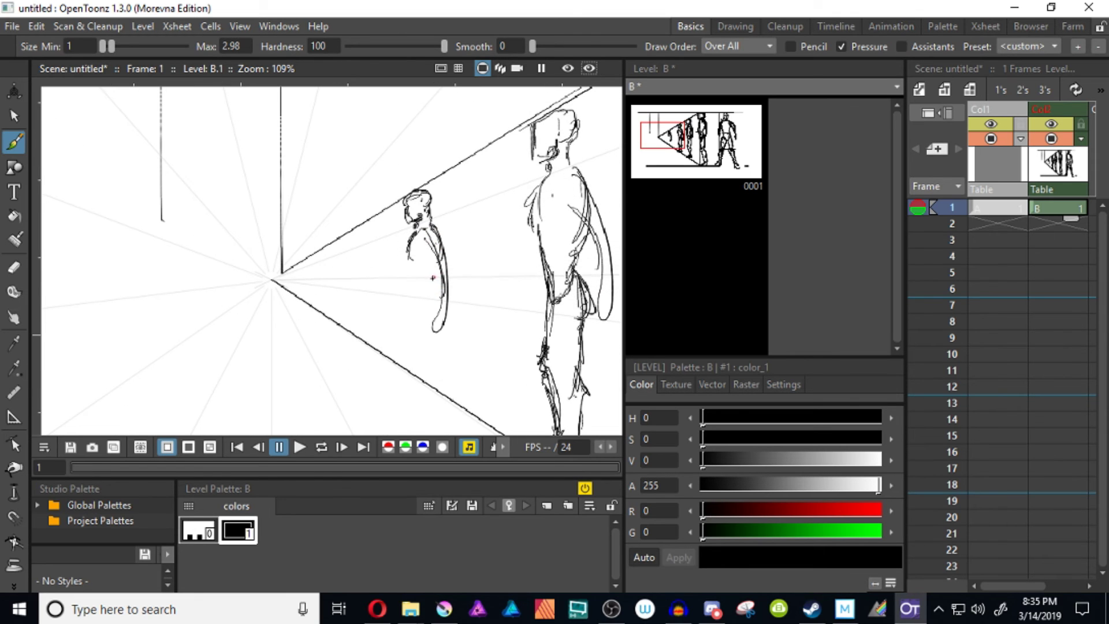
key(ctrl+z)
key(ctrl+z)
Step: Sketch the fourth figure's arm, torso and legs down to the lower line, and a fifth, smallest figure nearer the vanishing point
mouse_move(434, 230)
mouse_down()
mouse_move(444, 287)
mouse_move(438, 263)
mouse_up()
mouse_move(433, 249)
mouse_down()
mouse_move(441, 281)
mouse_move(412, 291)
mouse_move(421, 306)
mouse_move(426, 290)
mouse_move(432, 314)
mouse_move(418, 316)
mouse_move(428, 325)
mouse_move(399, 298)
mouse_move(403, 285)
mouse_move(404, 326)
mouse_move(423, 318)
mouse_move(423, 328)
mouse_move(420, 302)
mouse_move(421, 326)
mouse_up()
key(space)
drag(411, 269, 413, 309)
mouse_move(337, 183)
mouse_down()
mouse_move(340, 193)
mouse_move(331, 216)
mouse_move(334, 225)
mouse_move(340, 208)
mouse_move(338, 274)
mouse_up()
mouse_move(332, 231)
mouse_down()
mouse_move(342, 284)
mouse_move(334, 267)
mouse_move(328, 276)
mouse_up()
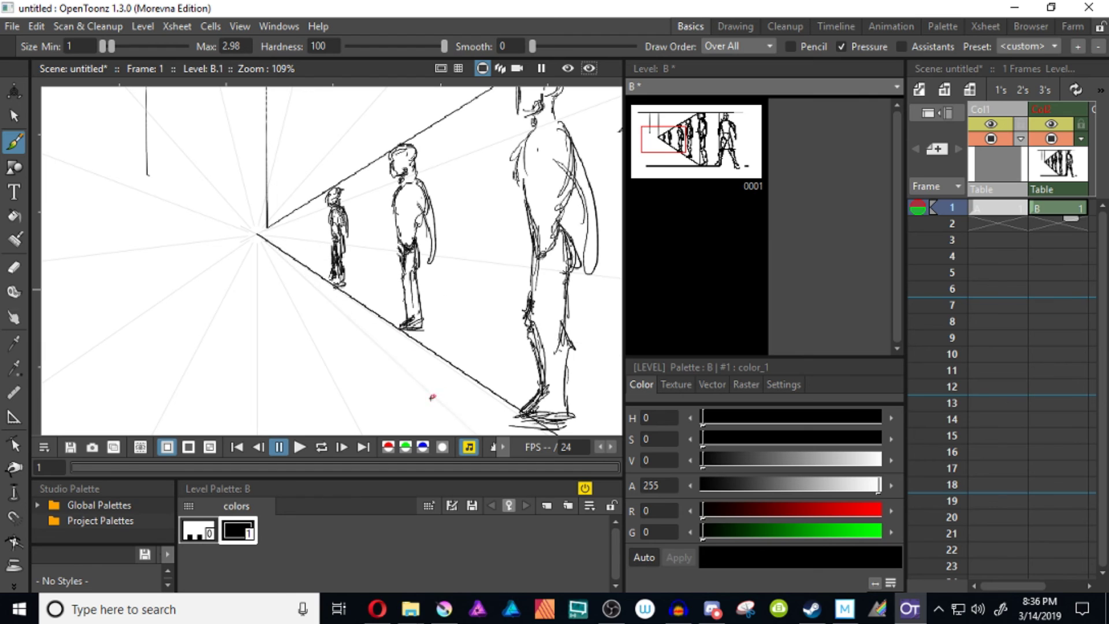
Step: Examine the whole row of receding figures together with the front-view figure
key(shift+space)
drag(480, 343, 300, 401)
key(space)
mouse_move(494, 354)
mouse_down()
mouse_move(458, 329)
mouse_move(298, 339)
mouse_up()
key(shift+space)
drag(411, 315, 409, 364)
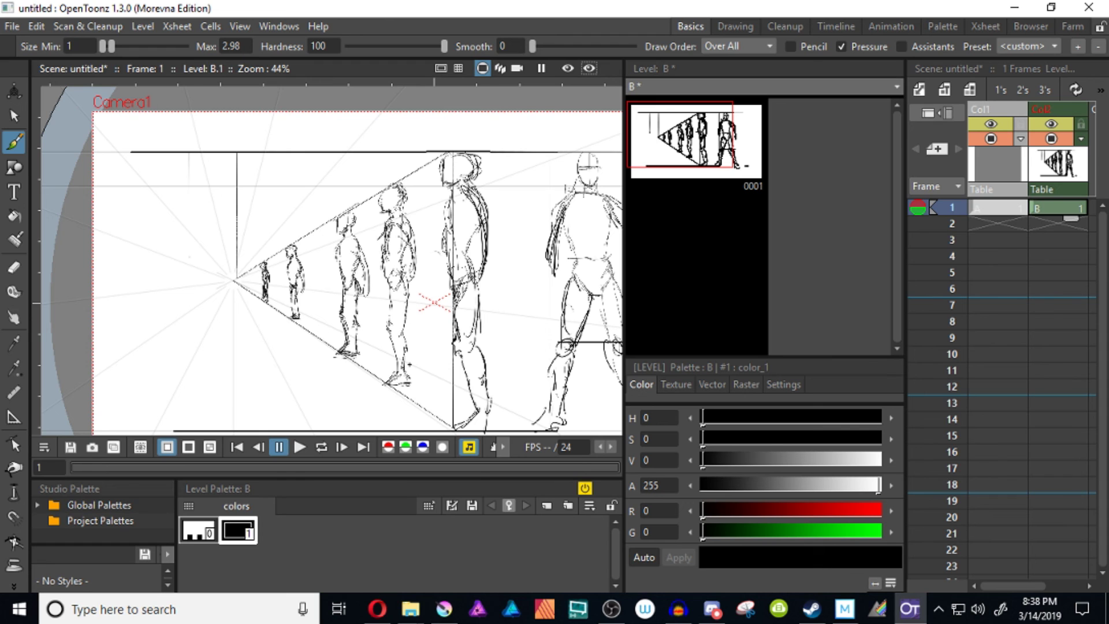
drag(428, 368, 364, 339)
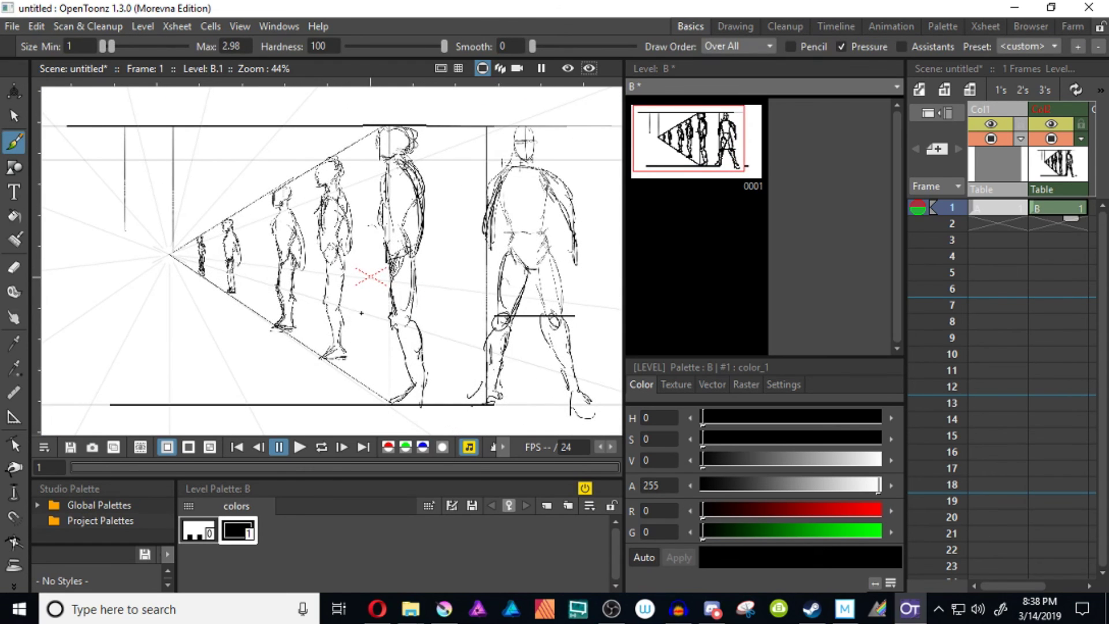